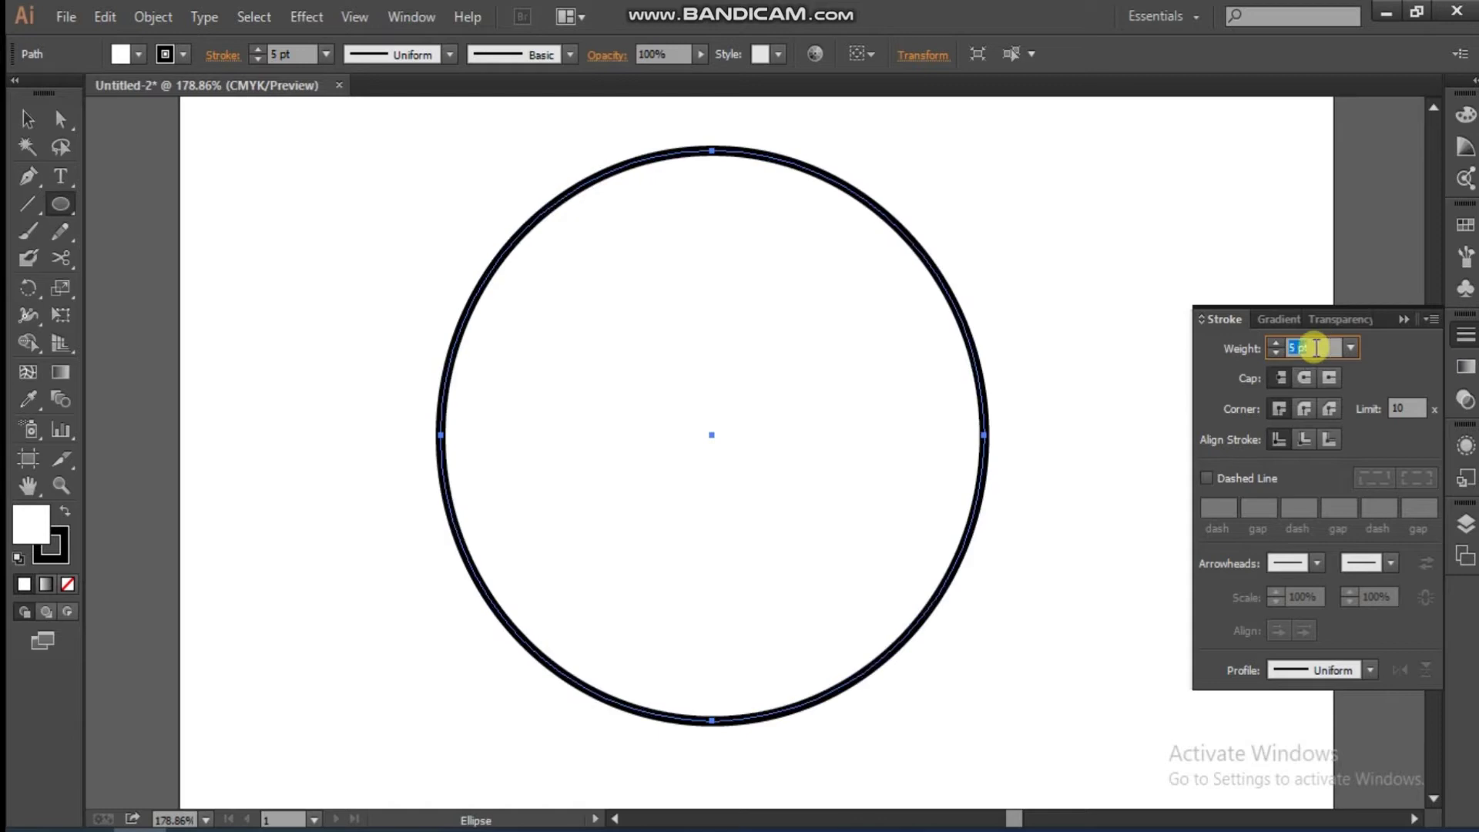
Step: Cut the circle into four quarter arcs at its left, top, right and bottom anchor points with the Scissors tool
{"action": "left_click", "coordinate": [61, 258]}
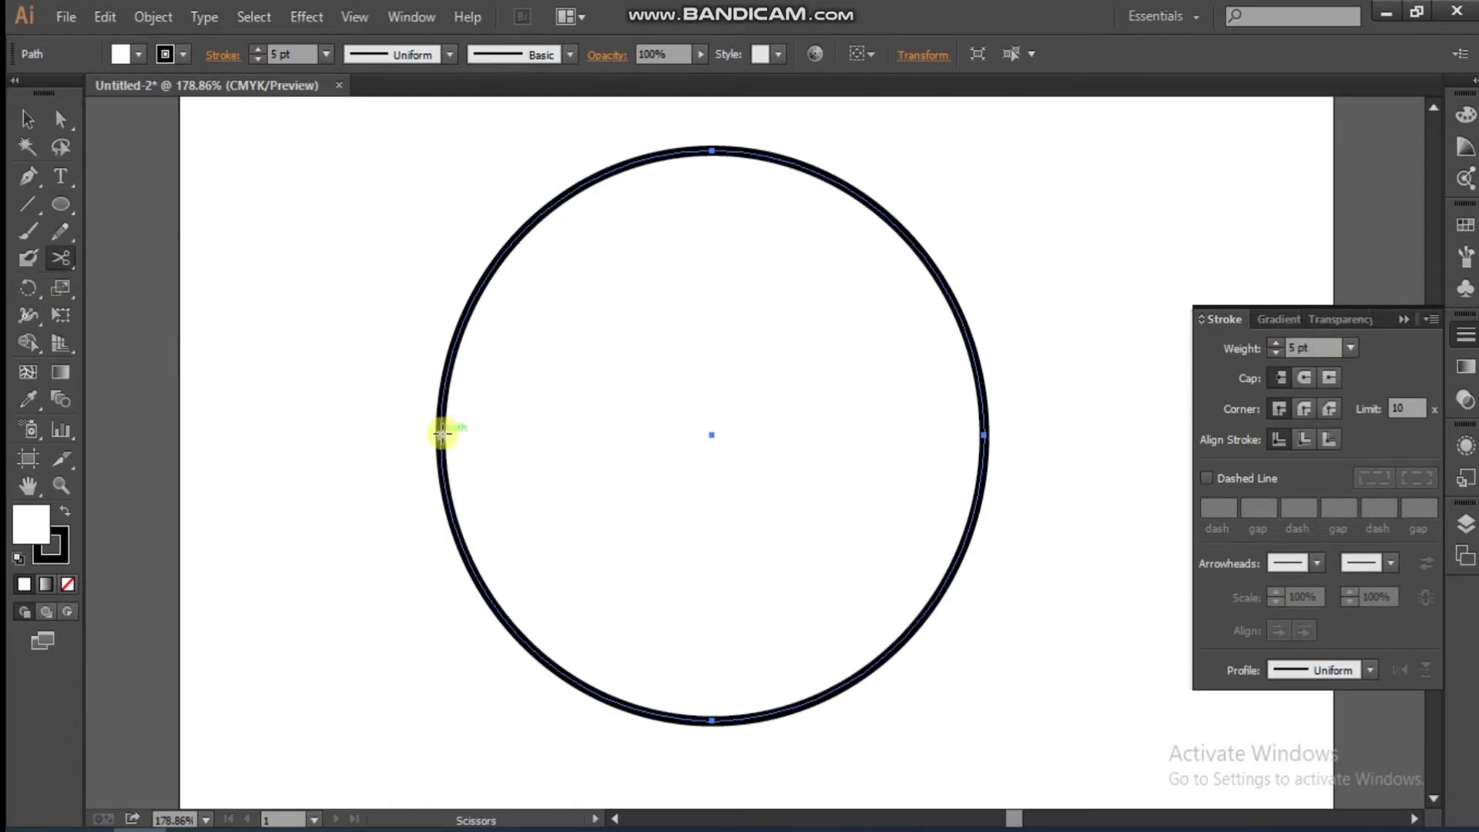
{"action": "left_click", "coordinate": [441, 437]}
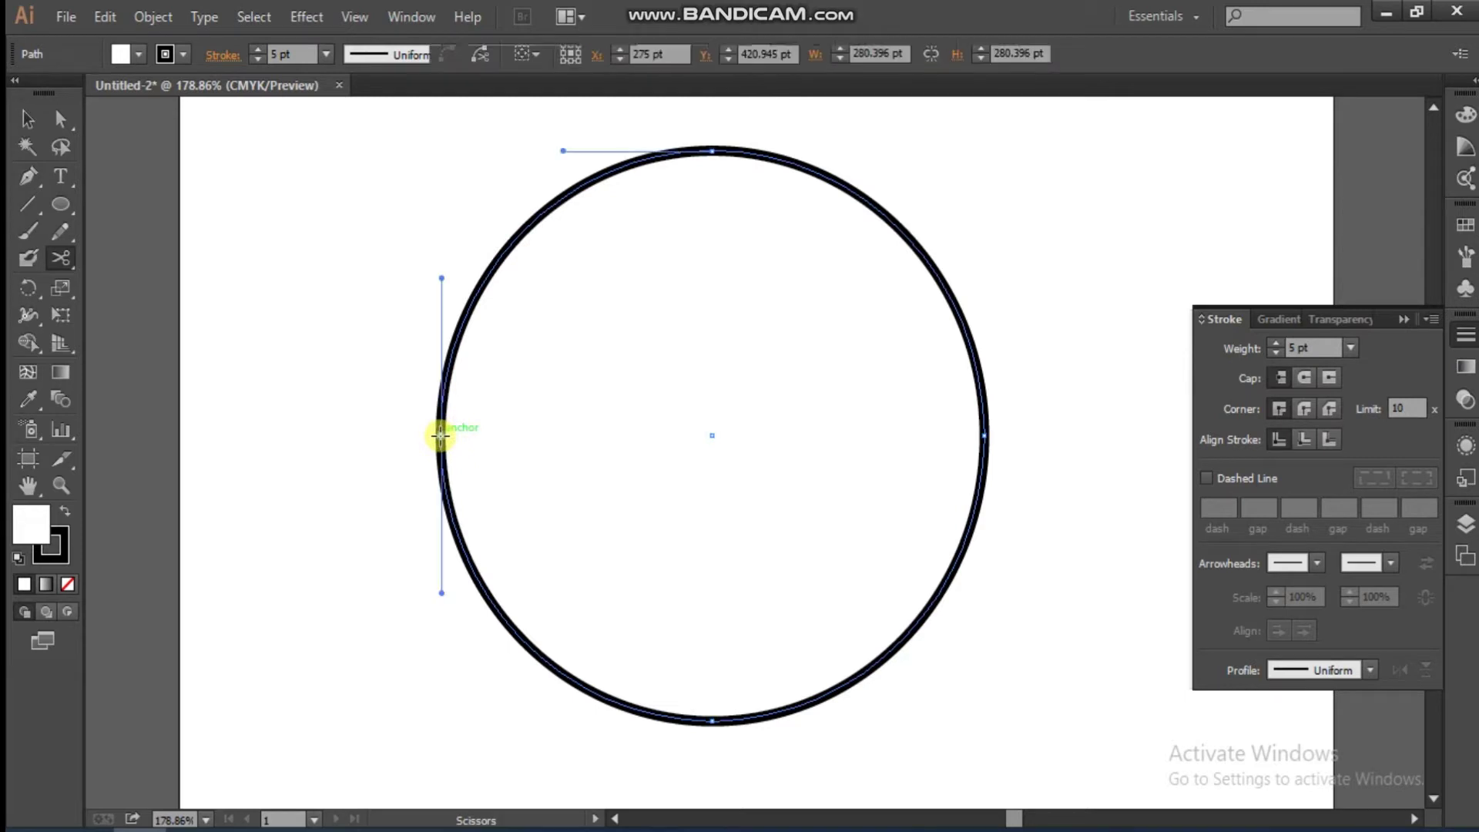
{"action": "left_click", "coordinate": [711, 151]}
{"action": "left_click", "coordinate": [986, 434]}
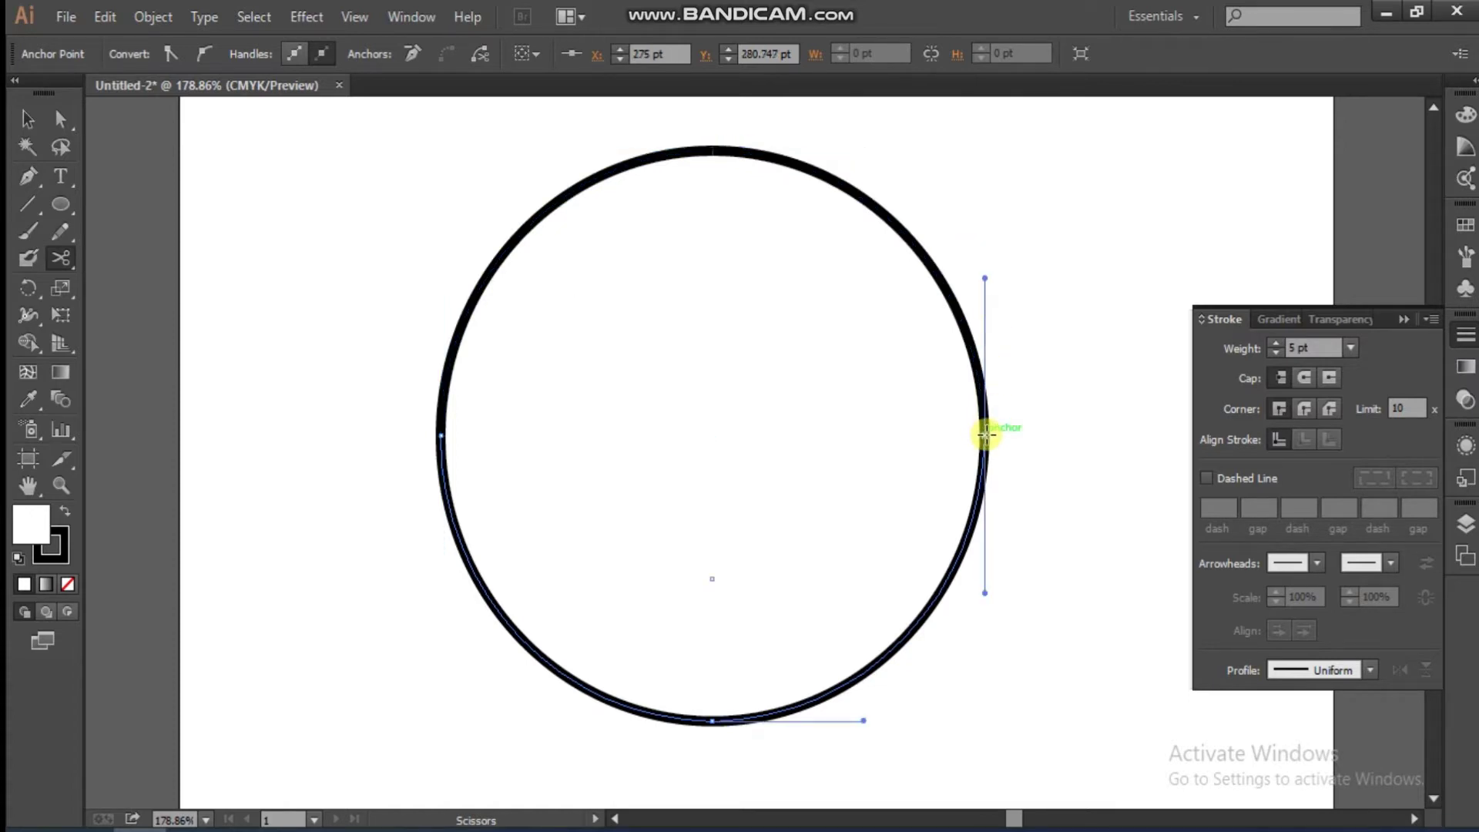
{"action": "left_click", "coordinate": [707, 720]}
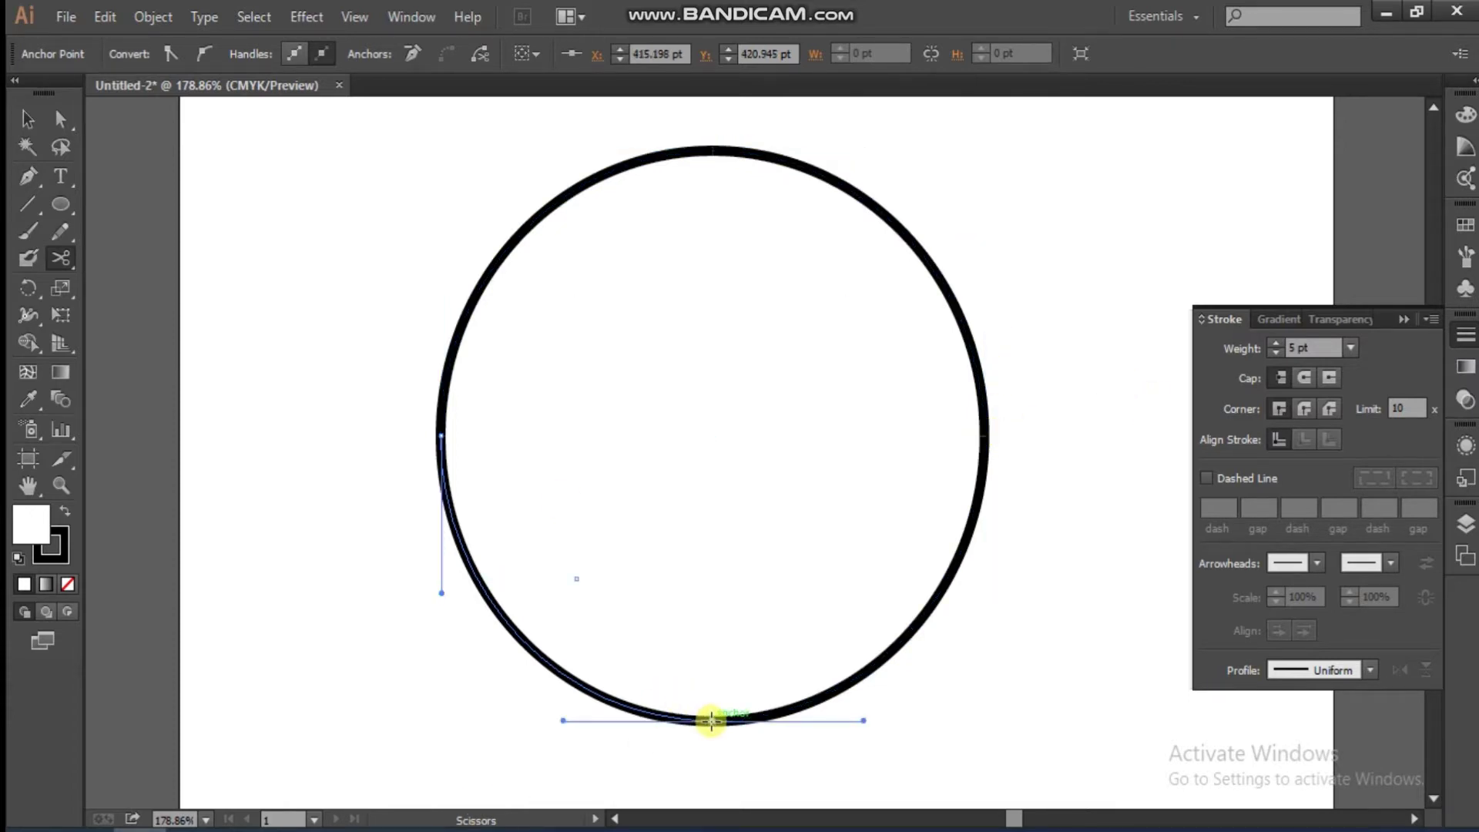
Step: Select all four quarter arcs and apply the triangular width profile that tapers to a point at one end
{"action": "left_click", "coordinate": [61, 118]}
{"action": "left_click", "coordinate": [501, 260]}
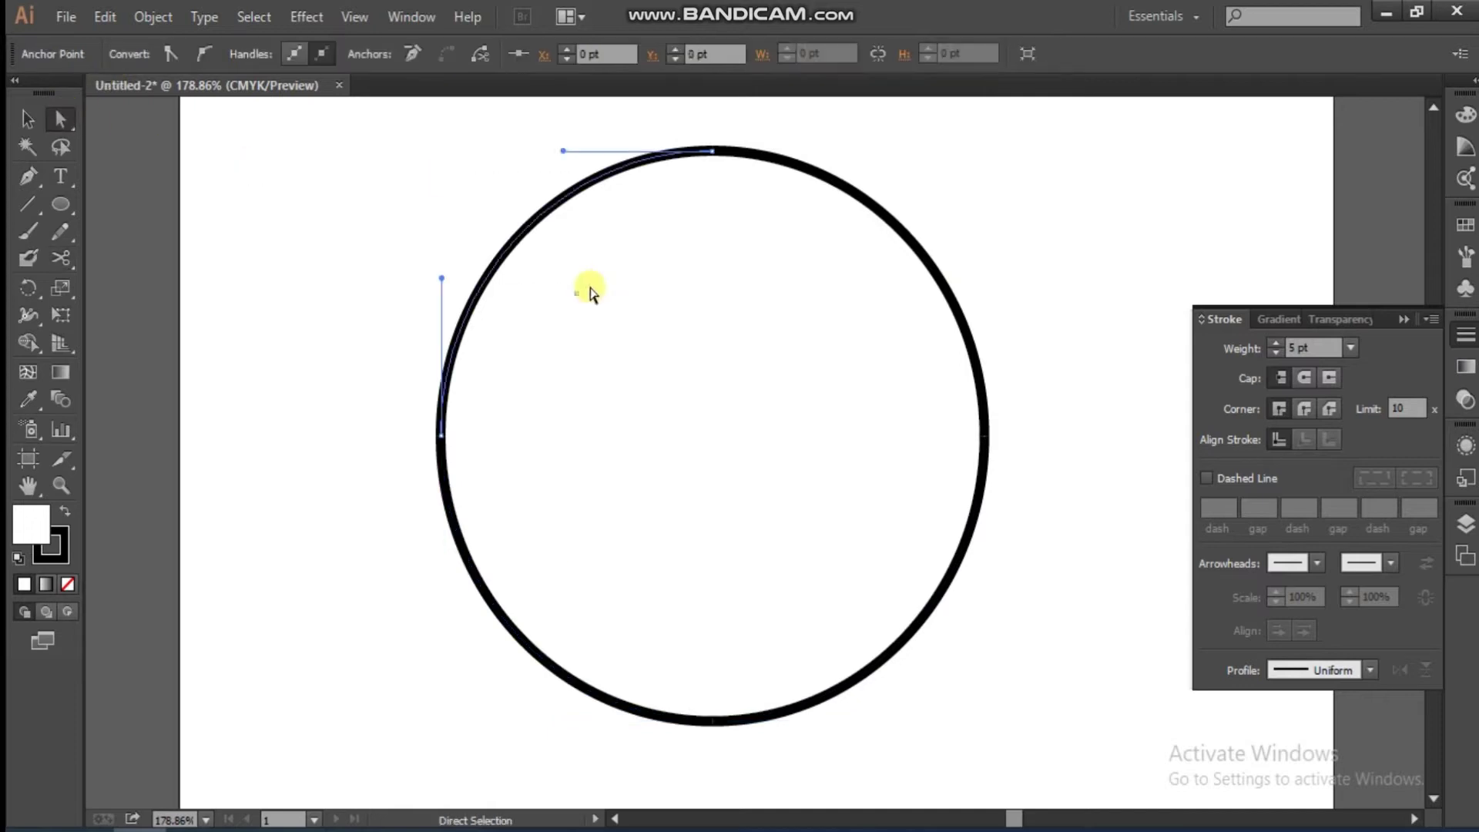
{"action": "left_click", "coordinate": [27, 119]}
{"action": "left_click", "coordinate": [258, 205]}
{"action": "left_click_drag", "start_coordinate": [396, 146], "coordinate": [1014, 738]}
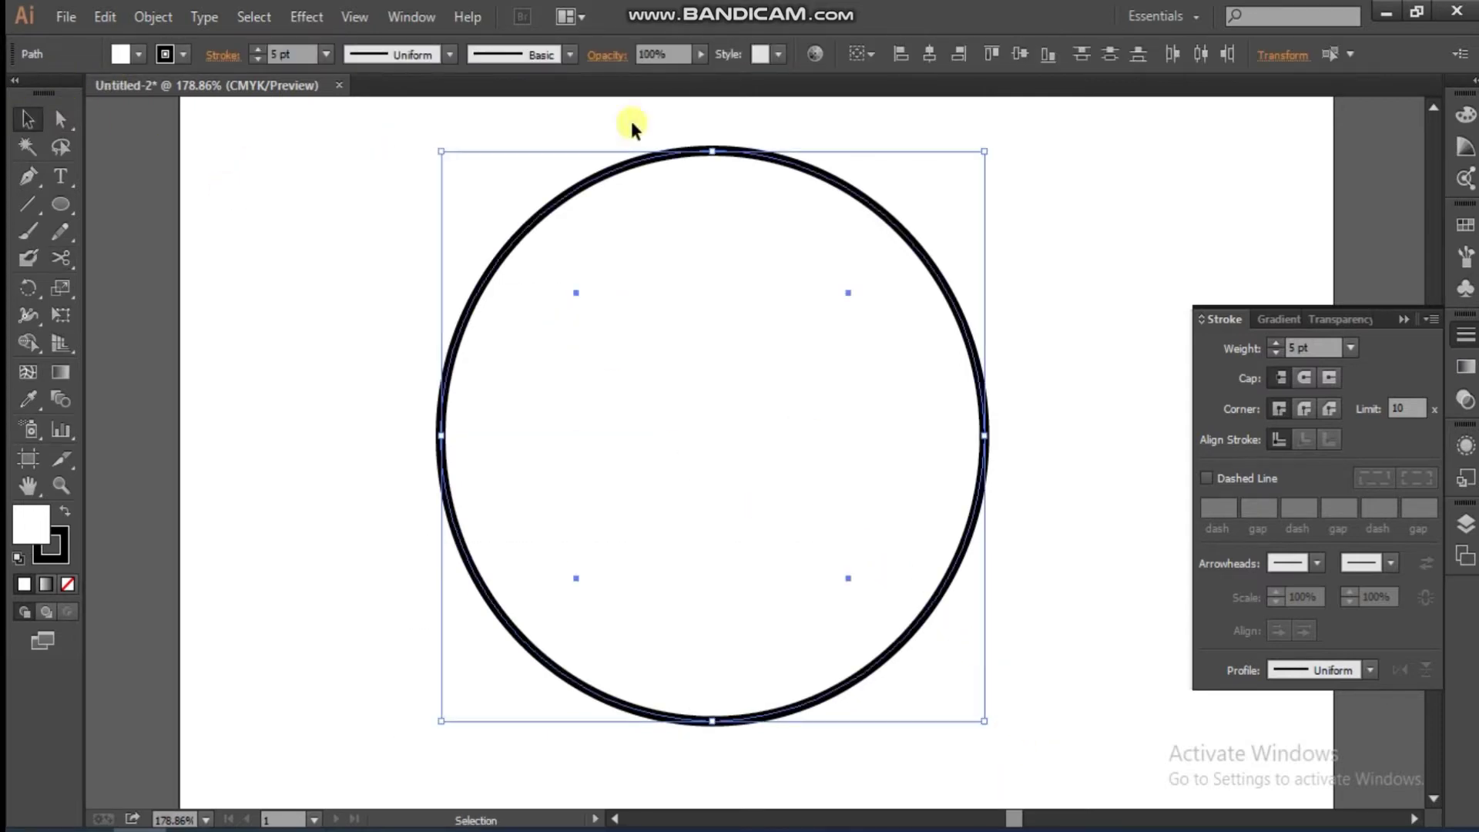
{"action": "left_click", "coordinate": [408, 57]}
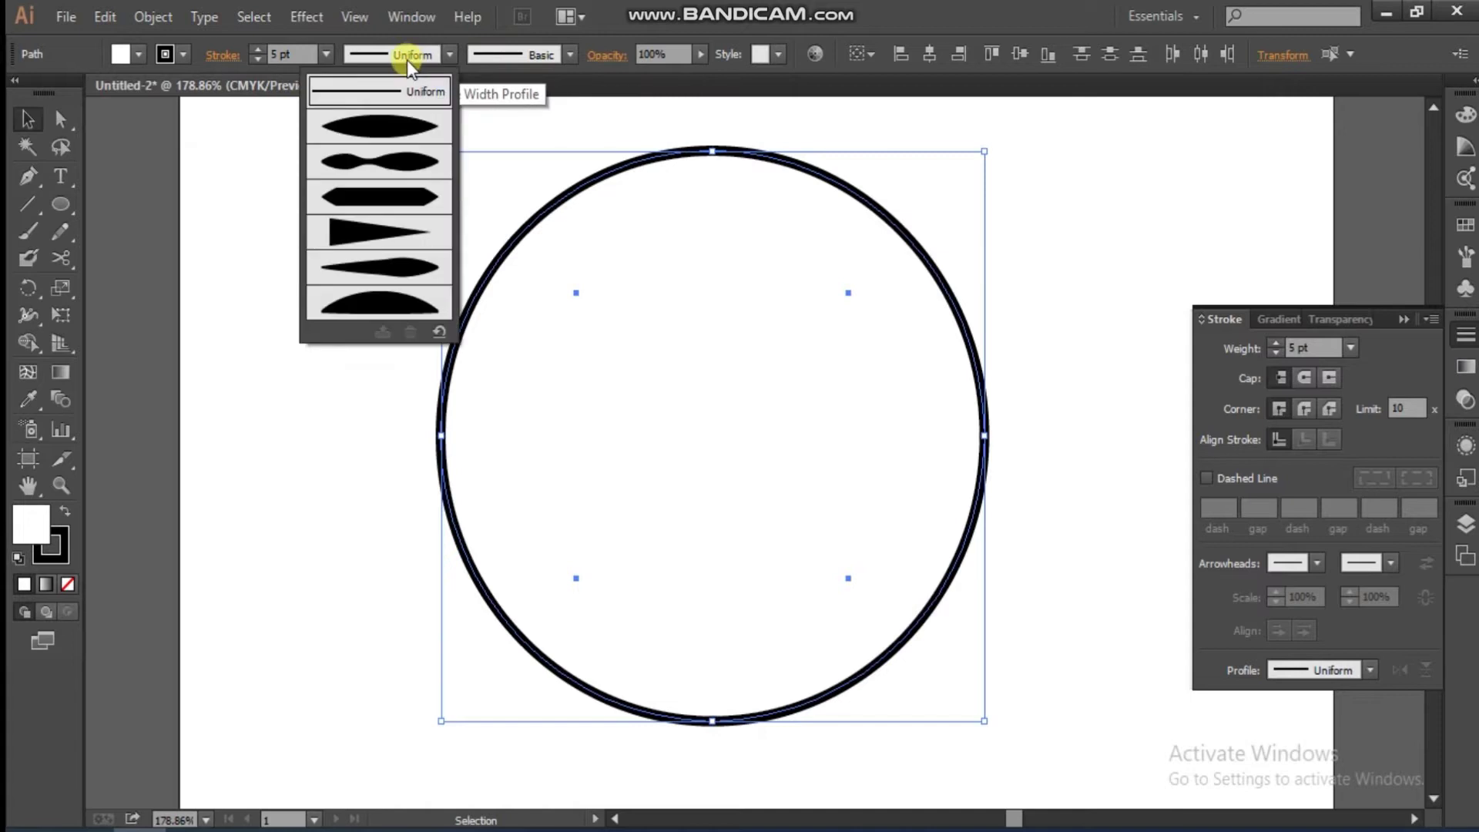
{"action": "left_click", "coordinate": [366, 231]}
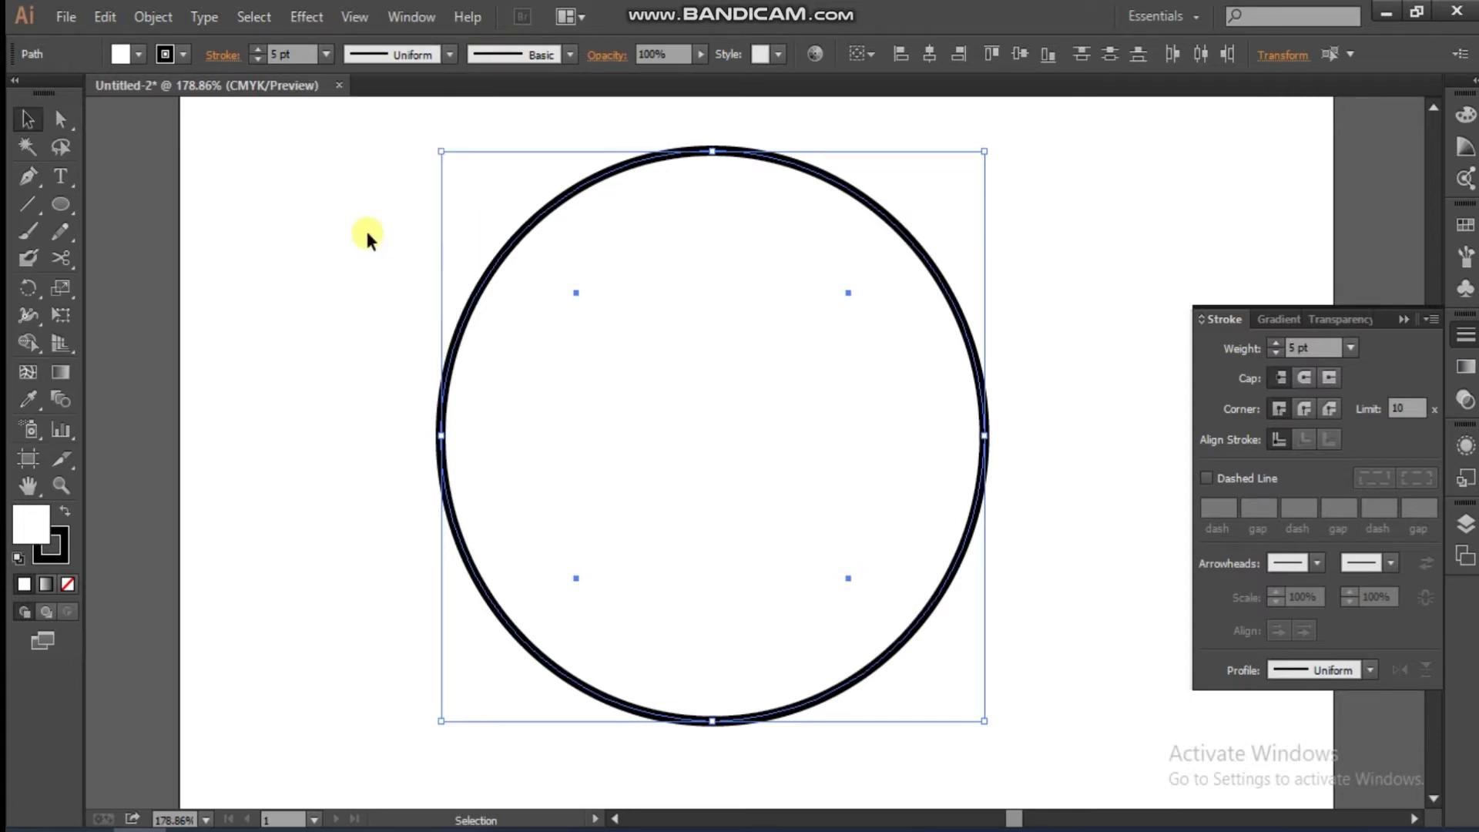
Step: Give the arcs round caps and round corners, and make them dashed with a 0 pt dash and 5 pt gap
{"action": "left_click", "coordinate": [1304, 377]}
{"action": "left_click", "coordinate": [1305, 408]}
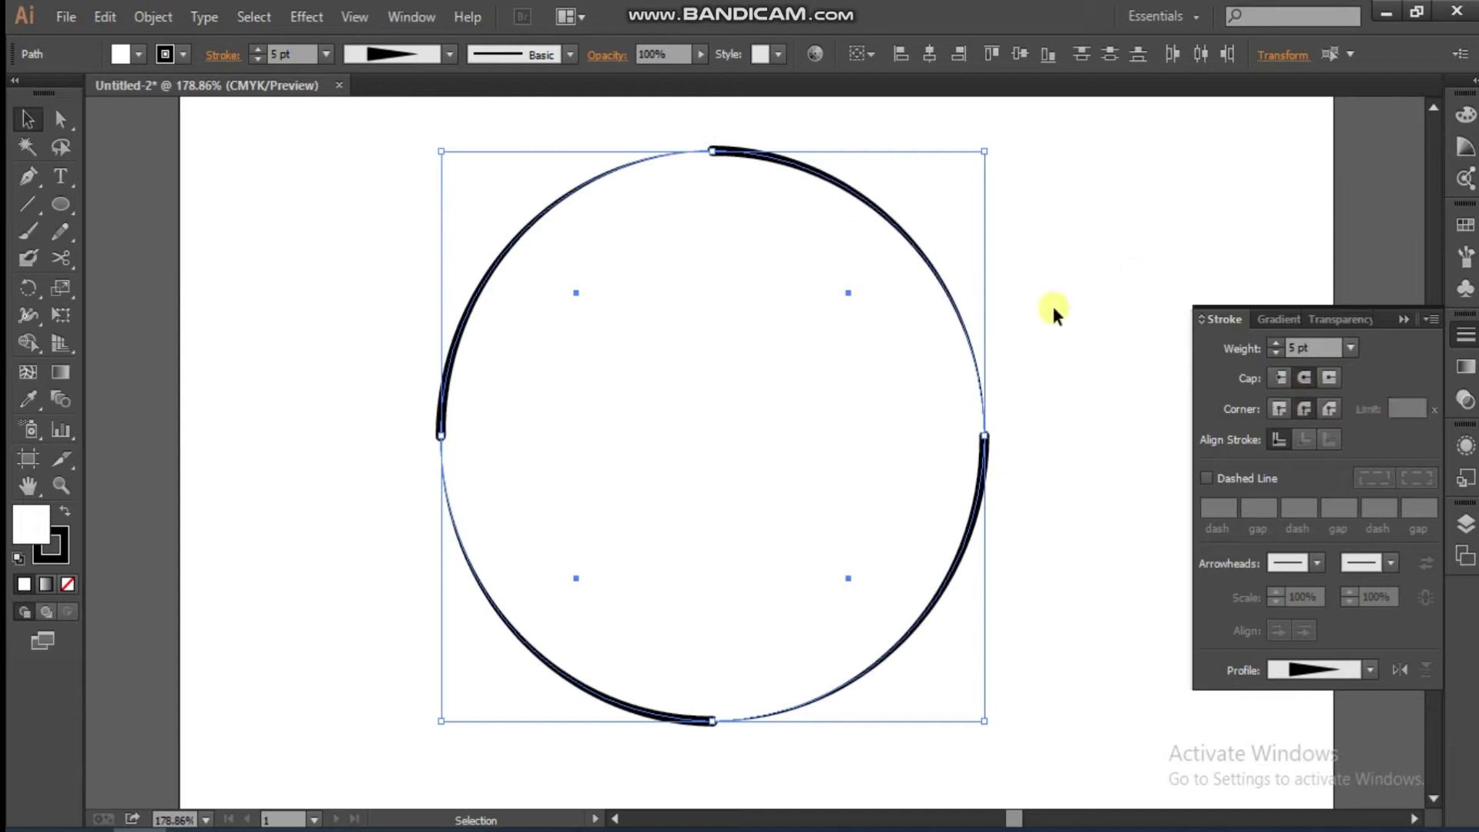
{"action": "left_click", "coordinate": [1233, 479]}
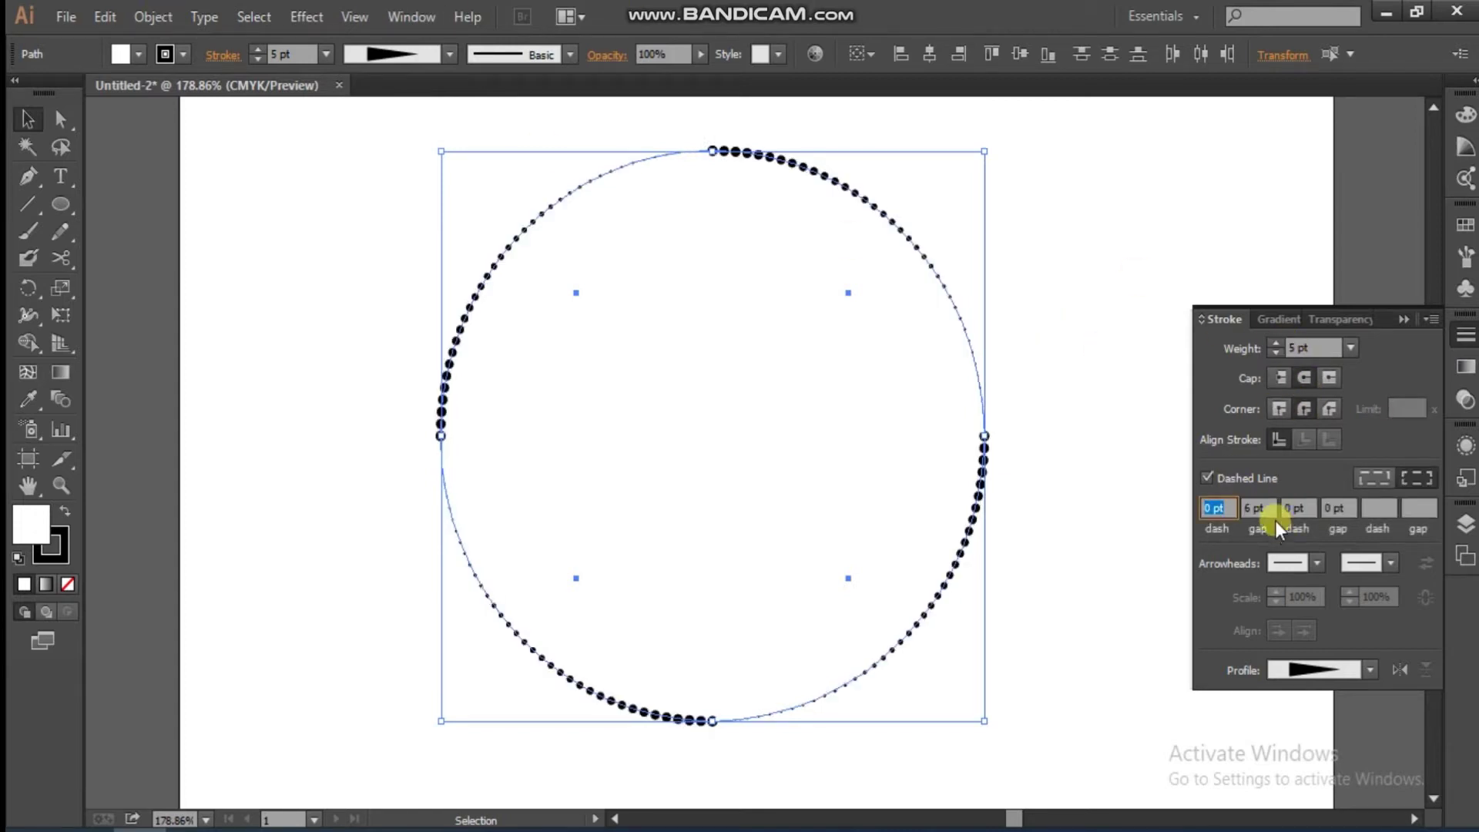
{"action": "key", "text": "Tab"}
{"action": "type", "text": "5"}
{"action": "key", "text": "Return"}
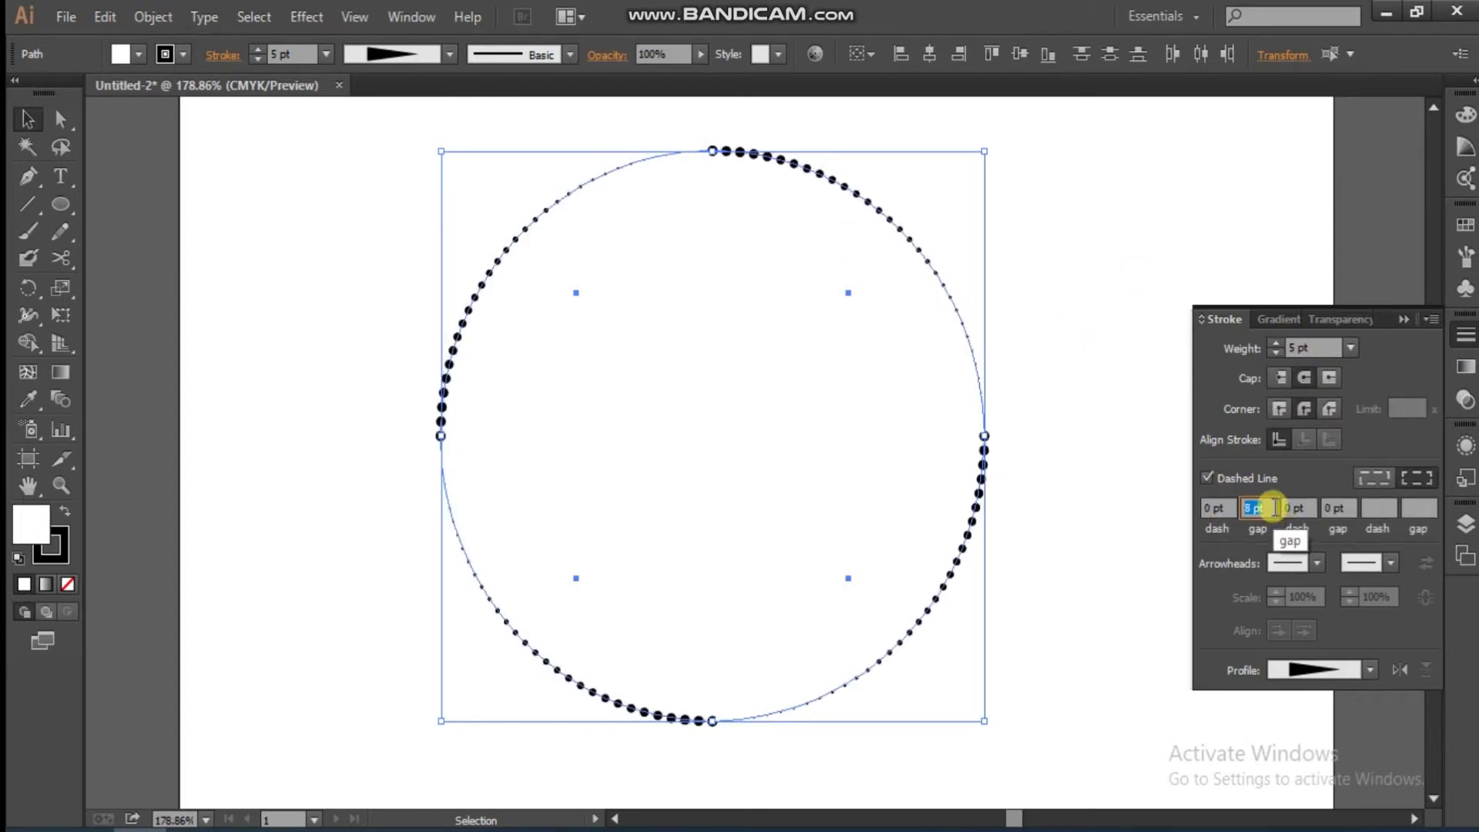
Step: Try a stroke weight of 9 pt on the dotted arcs
{"action": "left_click", "coordinate": [1314, 346]}
{"action": "key", "text": "Up"}
{"action": "key", "text": "Up"}
{"action": "key", "text": "Up"}
{"action": "key", "text": "Up"}
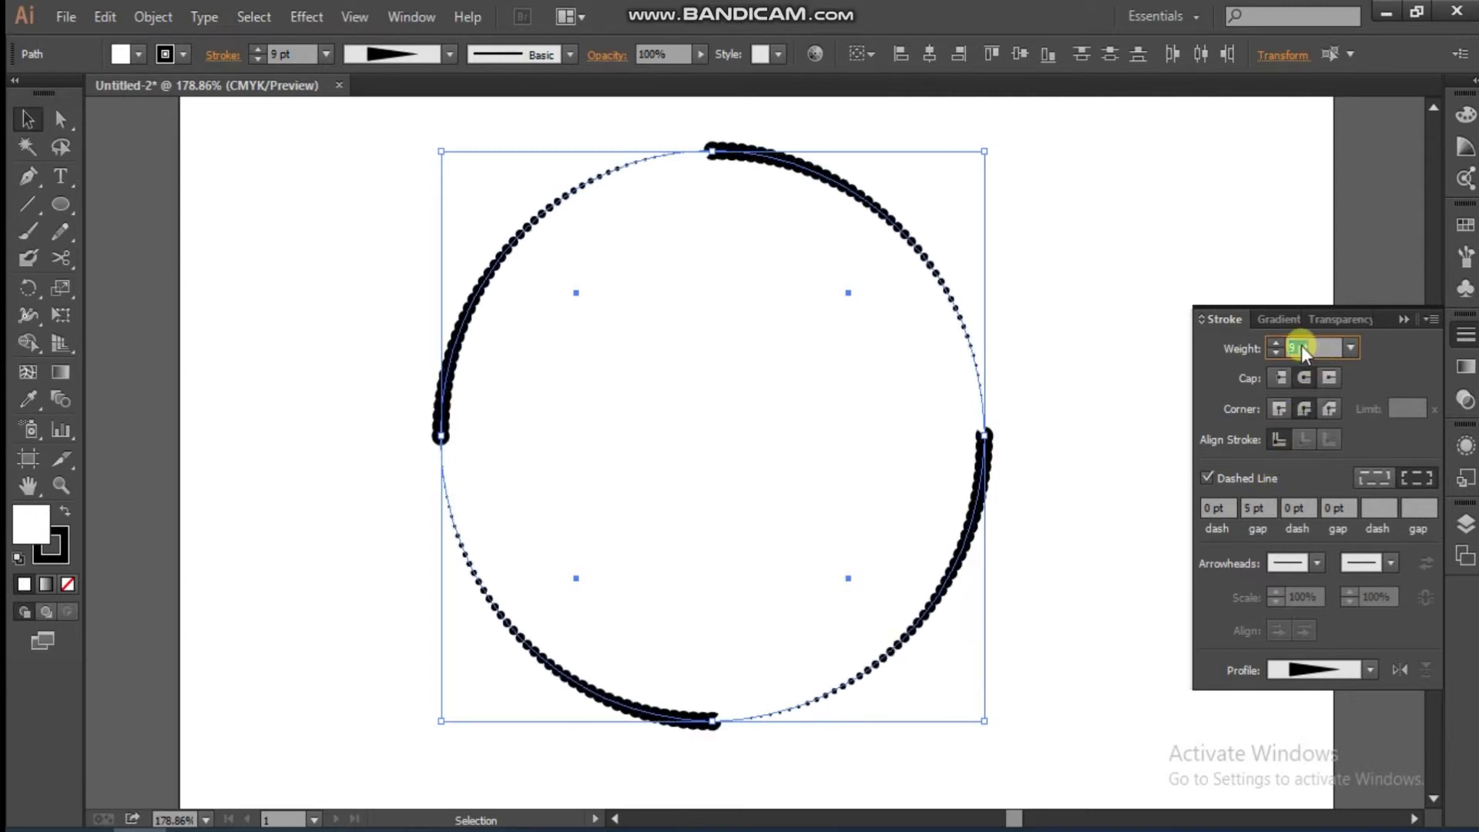
Step: Set the stroke weight of the dotted arcs back to 5 pt
{"action": "left_click_drag", "start_coordinate": [986, 150], "coordinate": [925, 288]}
{"action": "left_click", "coordinate": [1032, 440]}
{"action": "left_click", "coordinate": [1313, 348]}
{"action": "key", "text": "Down"}
{"action": "key", "text": "Down"}
{"action": "key", "text": "Down"}
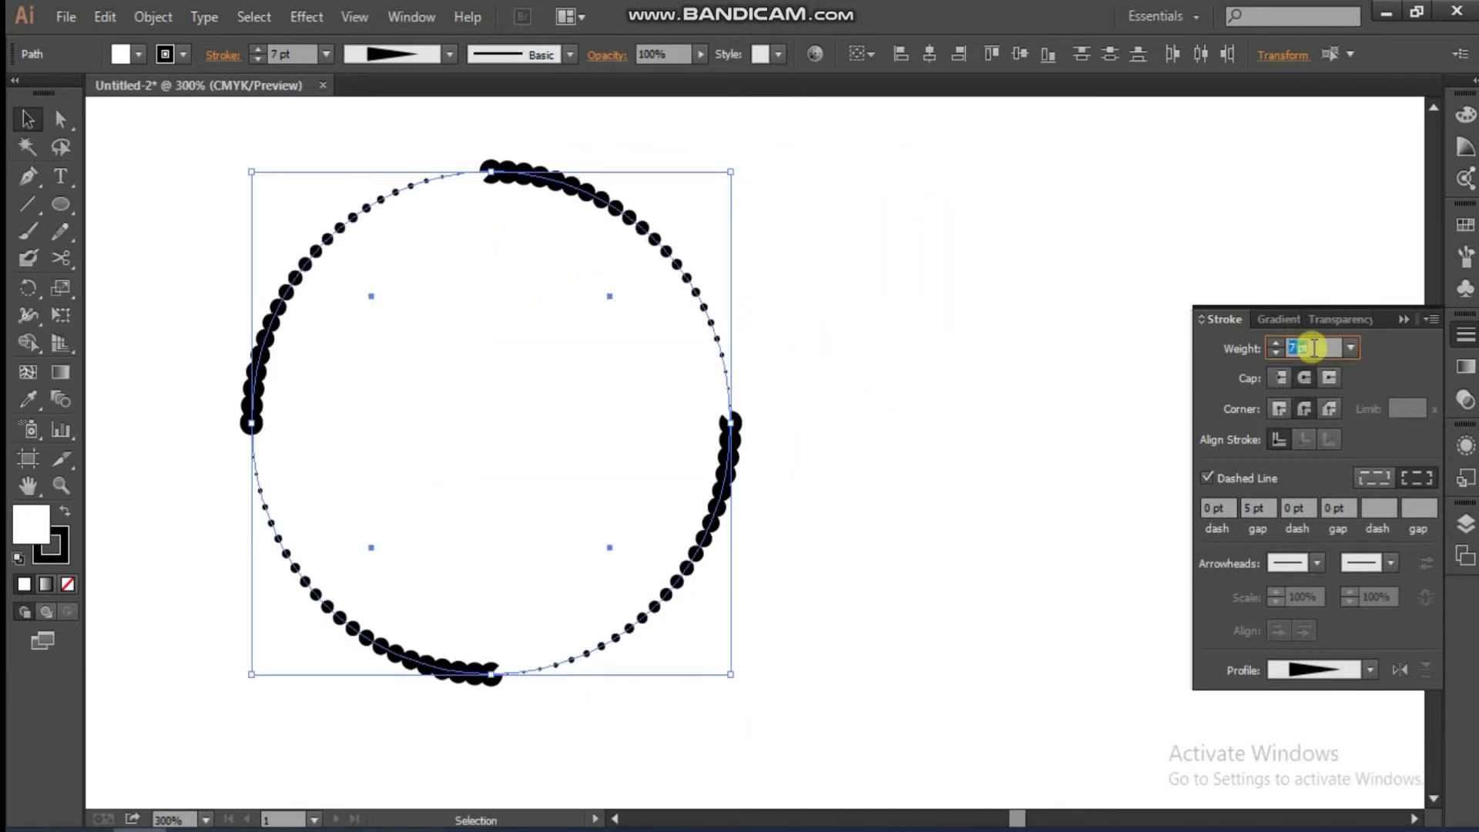
{"action": "key", "text": "Down"}
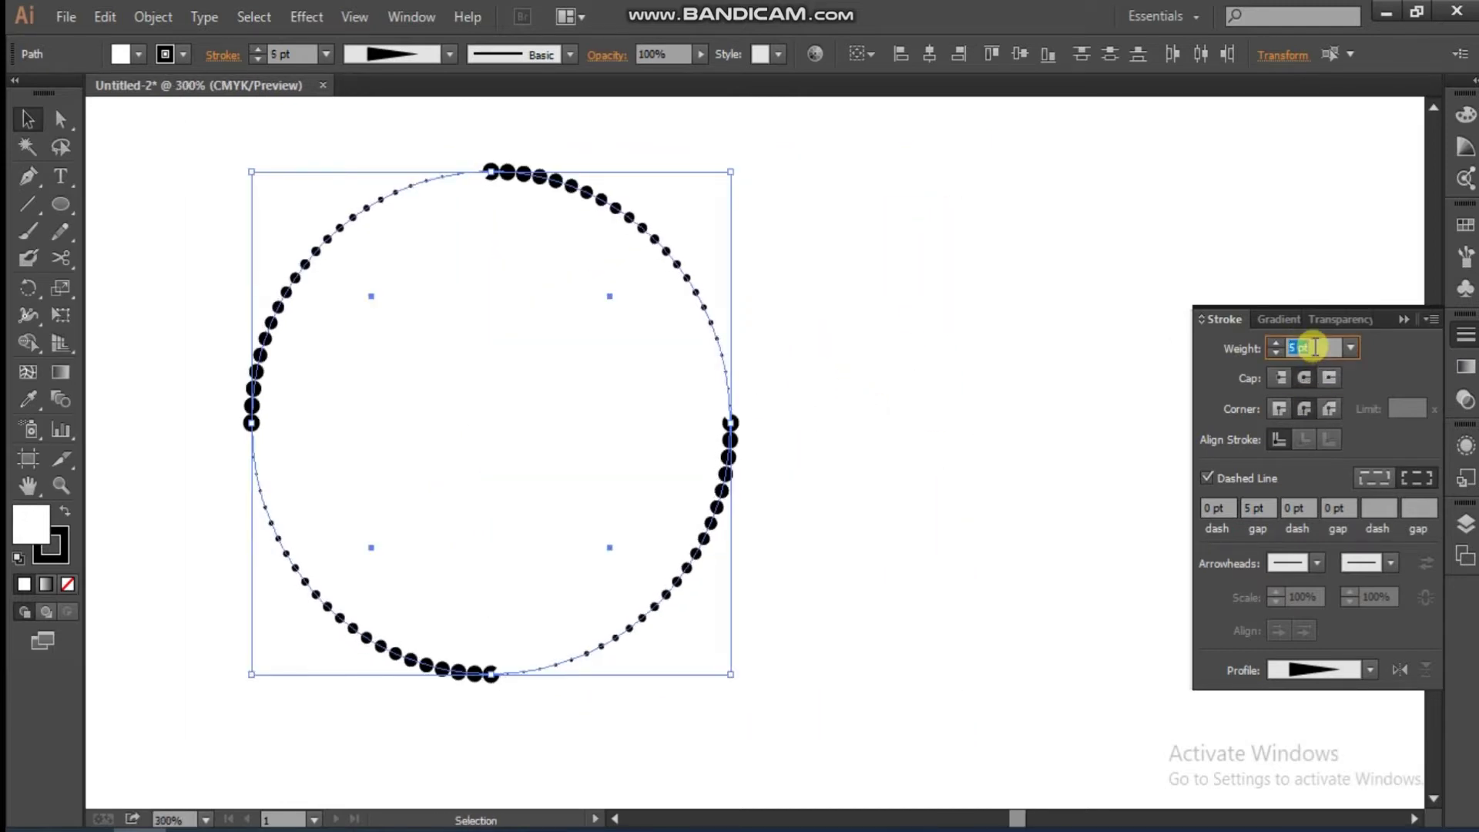
Step: Try a longer second dash value for the arcs' dashed line and return it to 0 pt
{"action": "left_click", "coordinate": [1296, 506]}
{"action": "type", "text": "2"}
{"action": "key", "text": "Return"}
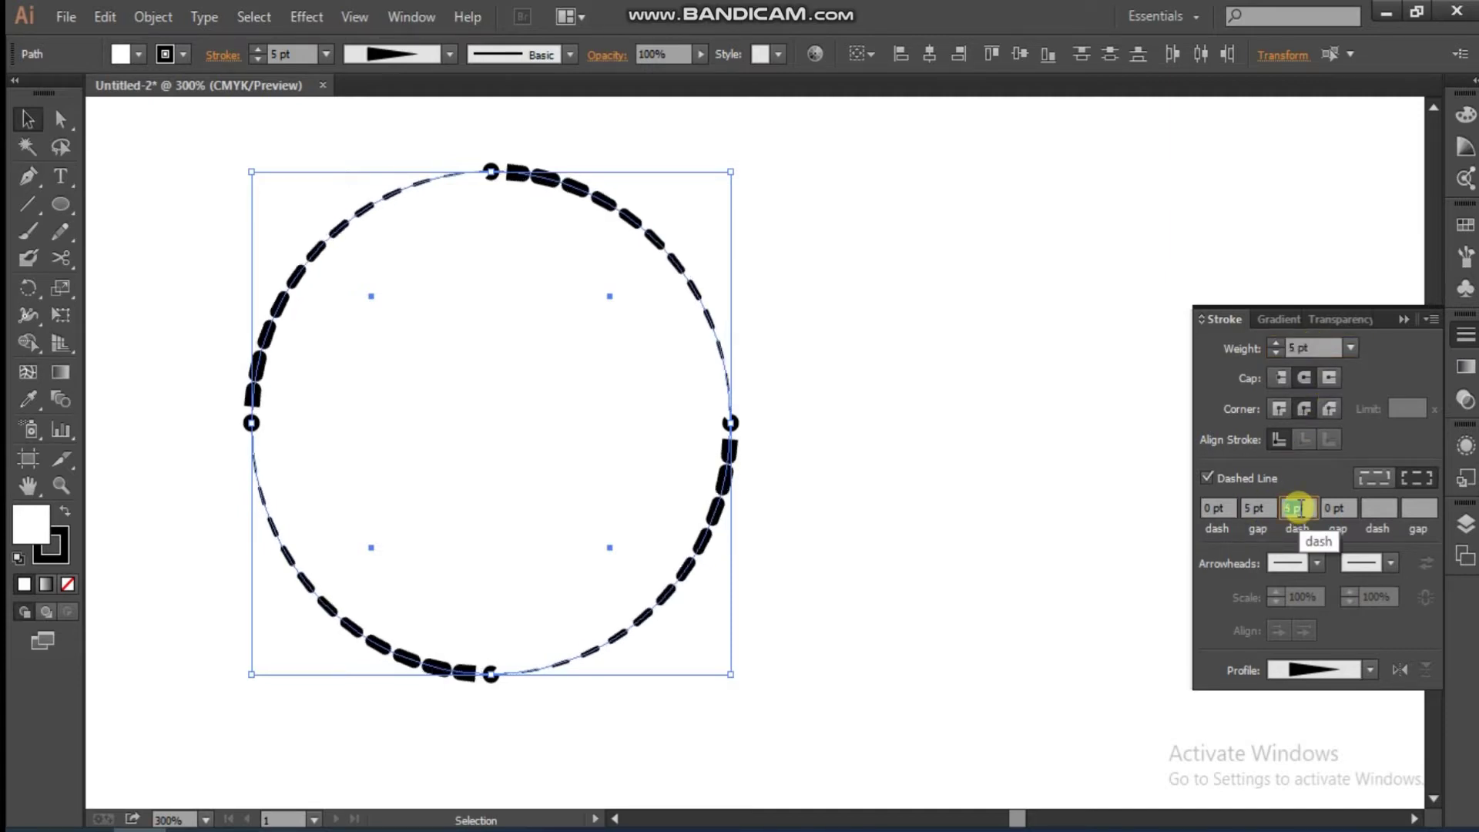
{"action": "key", "text": "Down"}
{"action": "key", "text": "Down"}
Step: Try reducing the first gap of the arcs' dashed line to 2 pt
{"action": "left_click", "coordinate": [1255, 507]}
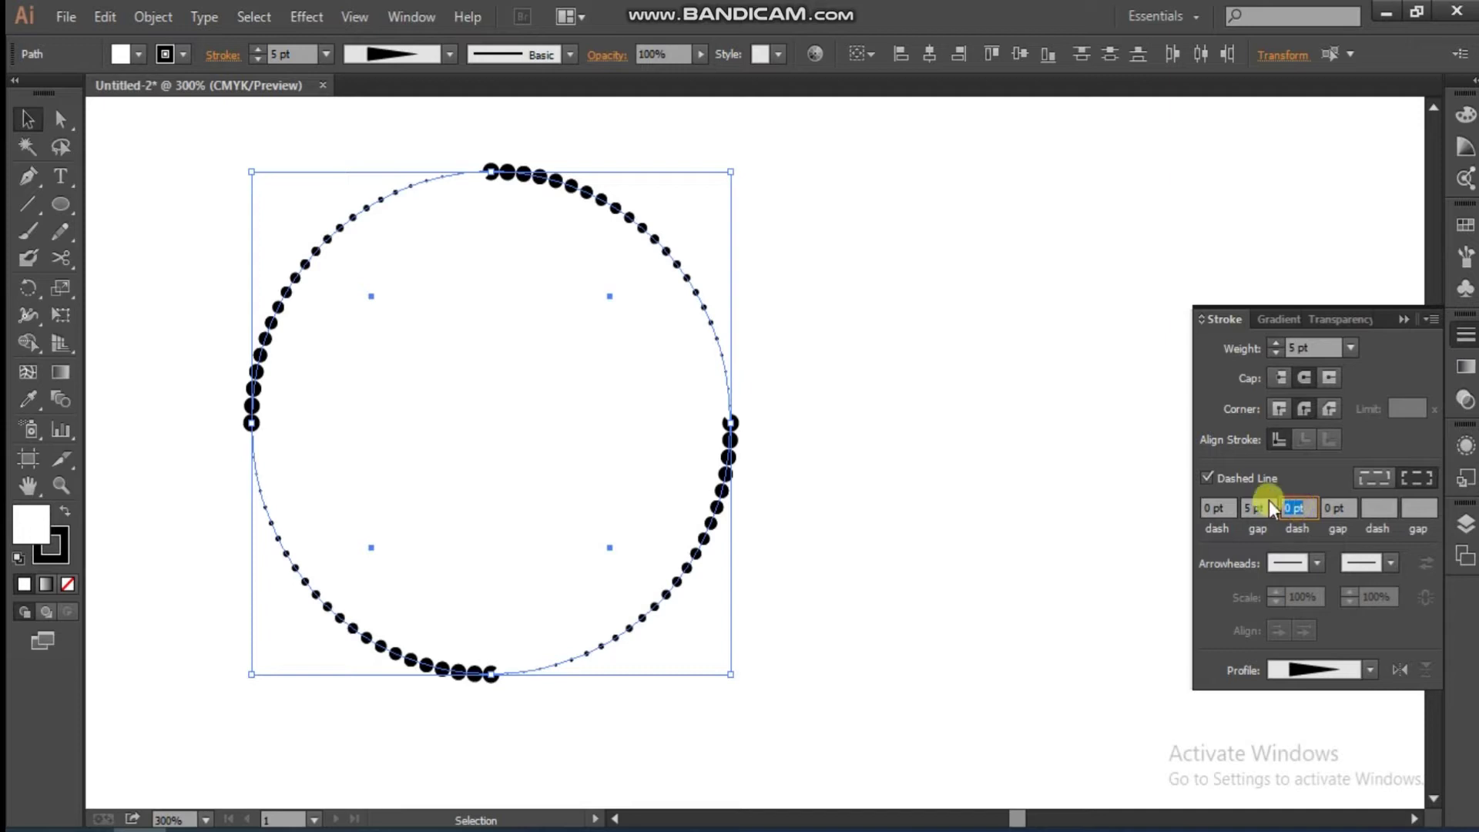
{"action": "key", "text": "Down"}
{"action": "key", "text": "Down"}
{"action": "key", "text": "Down"}
{"action": "key", "text": "Down"}
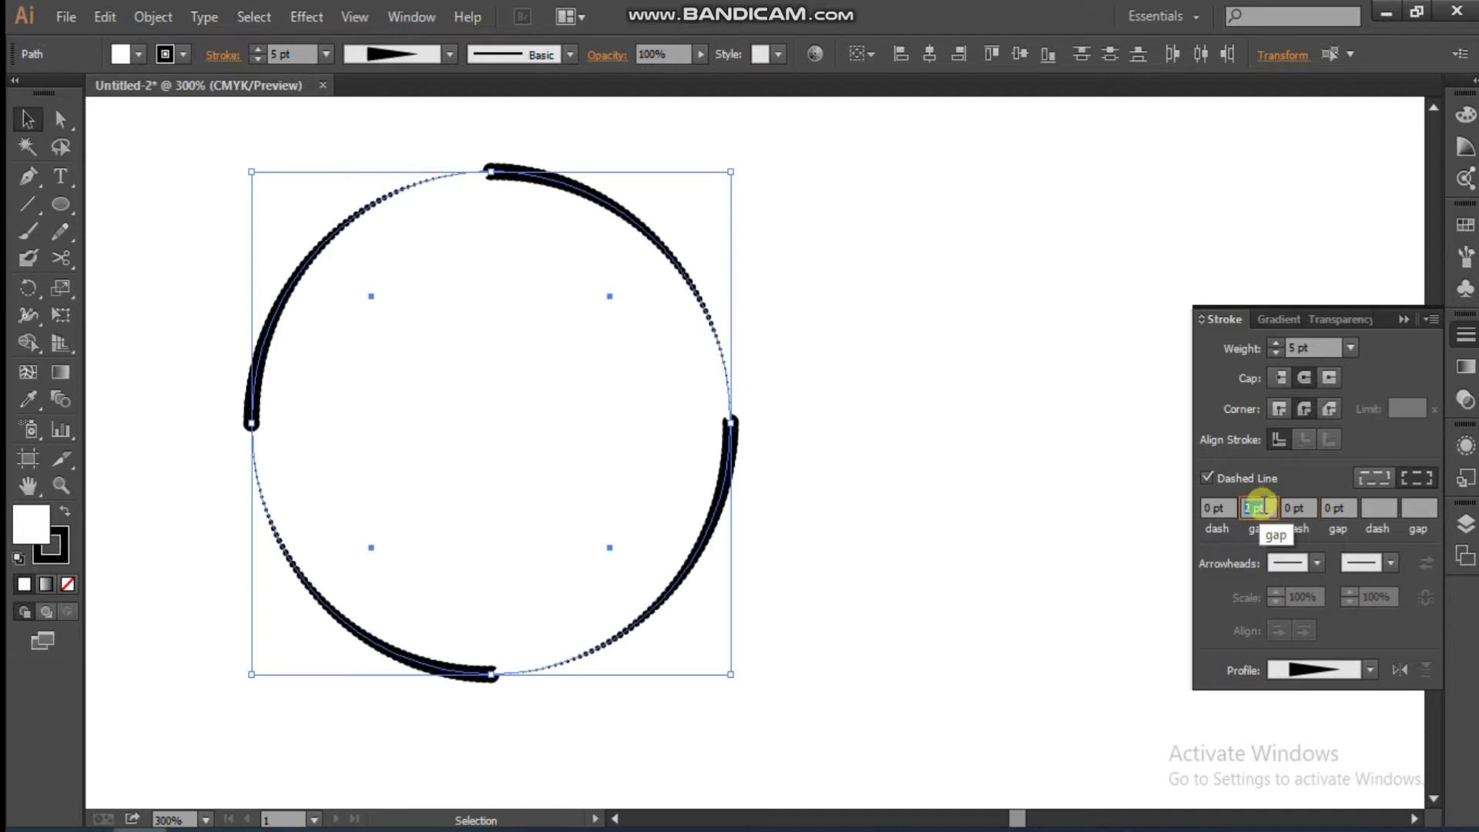
{"action": "type", "text": "2"}
Step: Try a first dash value of 5 pt for the arcs and return it to 0 pt
{"action": "left_click", "coordinate": [1215, 507]}
{"action": "type", "text": "5"}
{"action": "key", "text": "Return"}
{"action": "key", "text": "Down"}
{"action": "key", "text": "Down"}
{"action": "key", "text": "Down"}
{"action": "key", "text": "Down"}
{"action": "key", "text": "Down"}
Step: Set the first gap of the arcs' dashed line to 4 pt
{"action": "left_click", "coordinate": [1258, 507]}
{"action": "key", "text": "Up"}
{"action": "key", "text": "Up"}
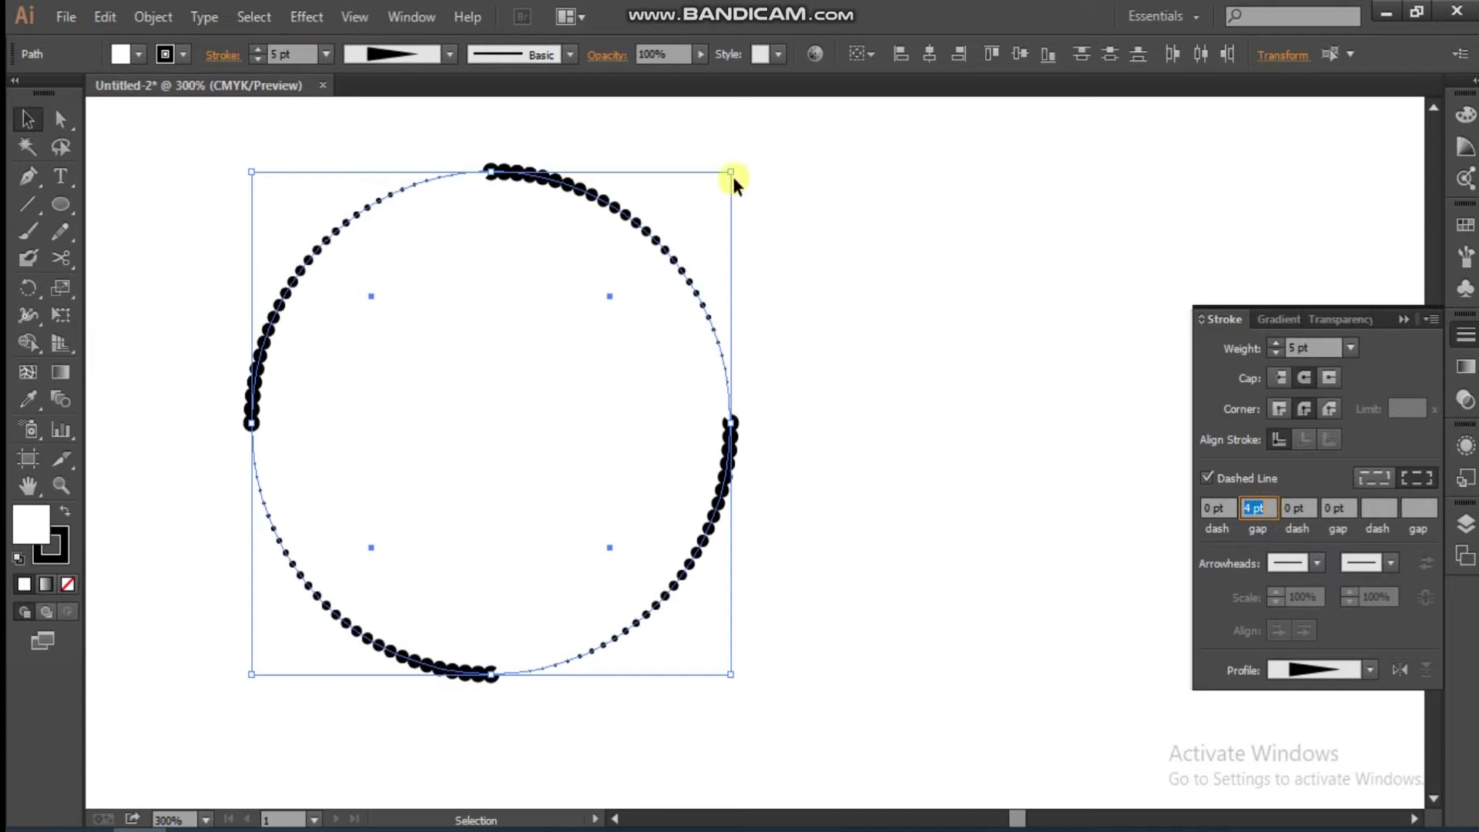
Step: Try moving the upper-left arc away from the circle and undo the move
{"action": "left_click_drag", "start_coordinate": [733, 178], "coordinate": [703, 211]}
{"action": "left_click", "coordinate": [901, 317]}
{"action": "left_click_drag", "start_coordinate": [284, 175], "coordinate": [615, 372]}
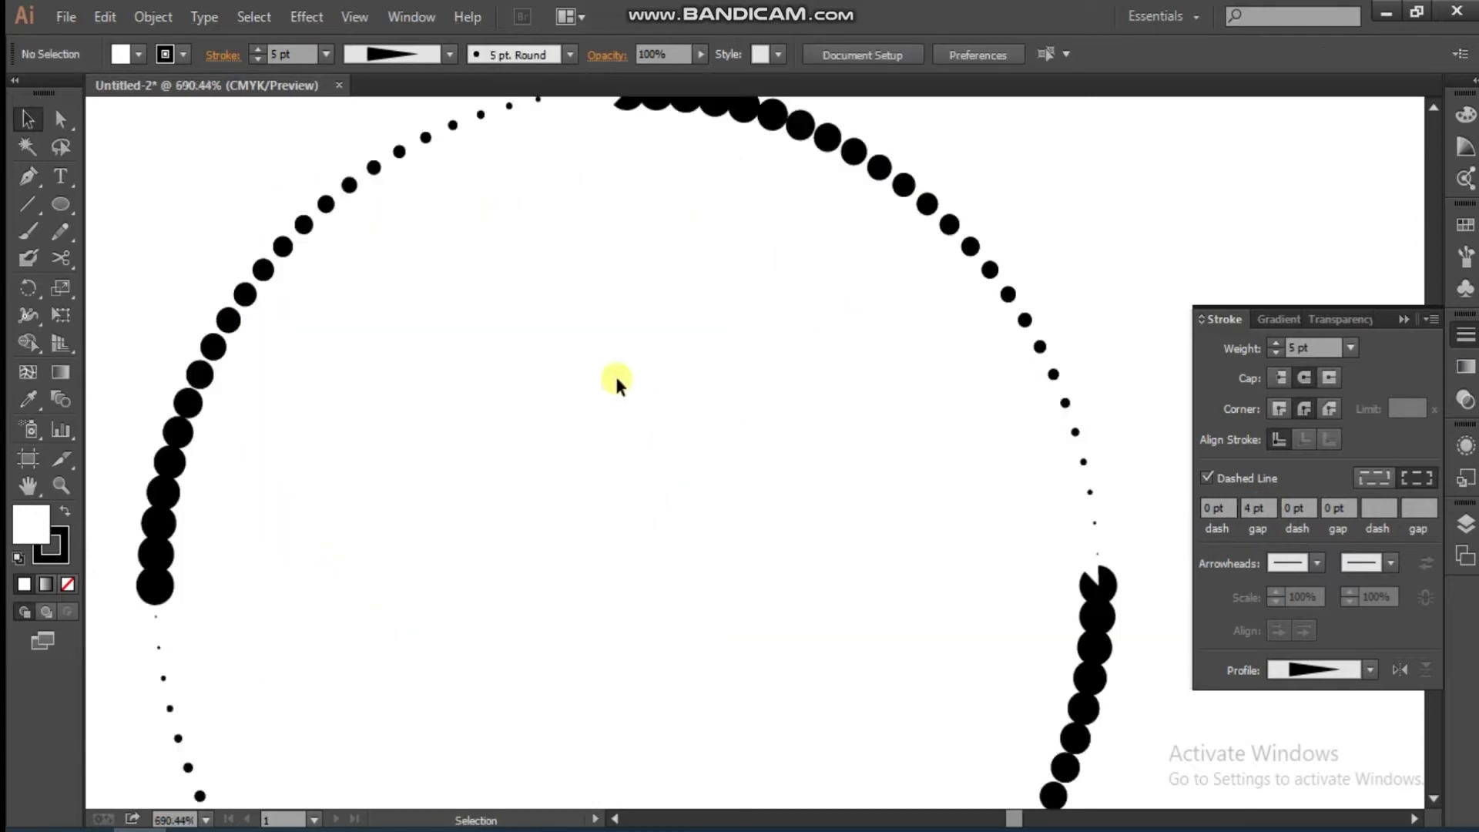
{"action": "scroll", "coordinate": [616, 383], "scroll_direction": "up", "scroll_amount": 3}
{"action": "left_click_drag", "start_coordinate": [356, 205], "coordinate": [457, 395]}
{"action": "key", "text": "a"}
{"action": "left_click_drag", "start_coordinate": [313, 363], "coordinate": [266, 324]}
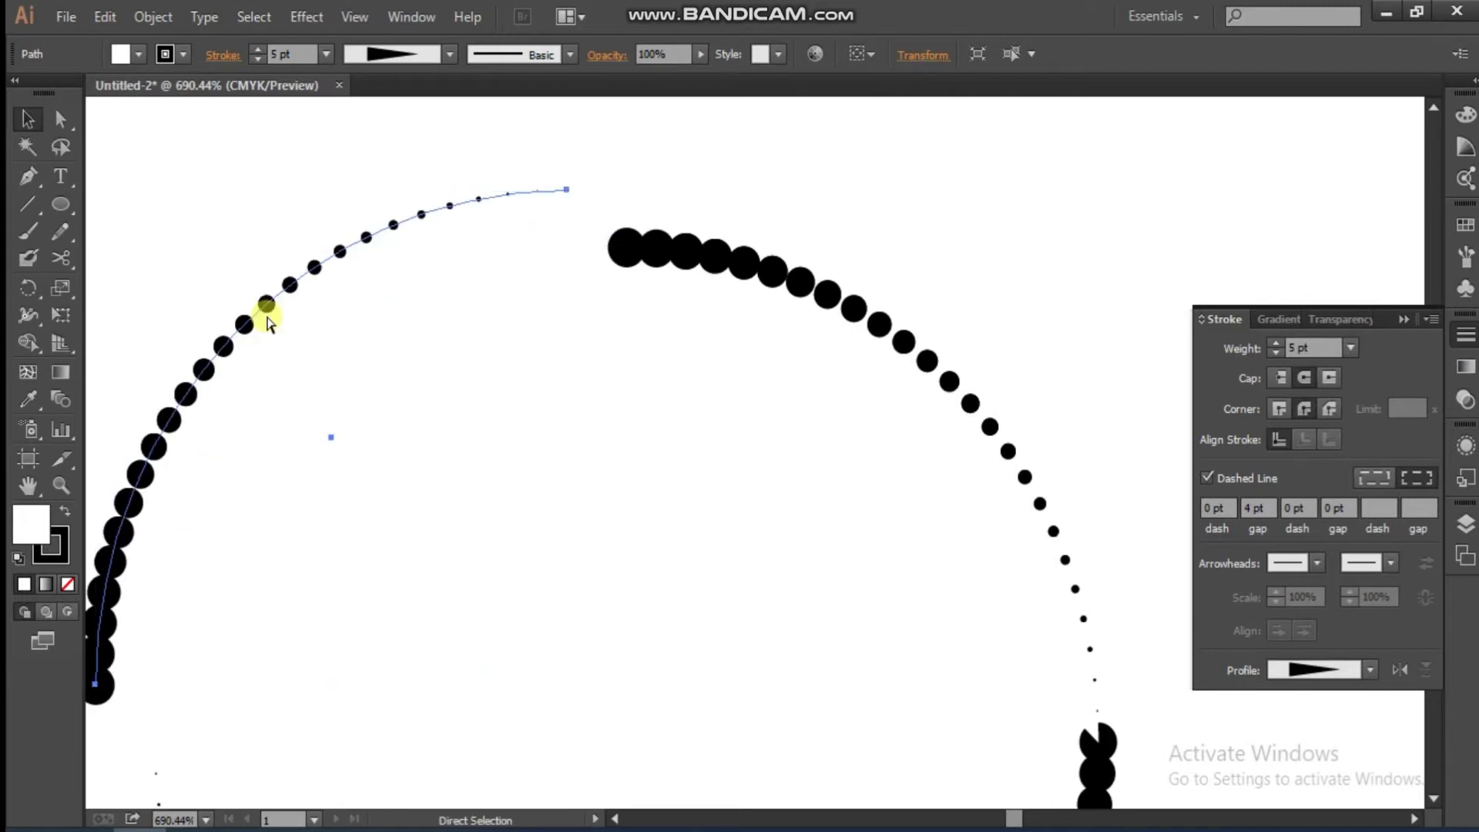
{"action": "key", "text": "ctrl+z"}
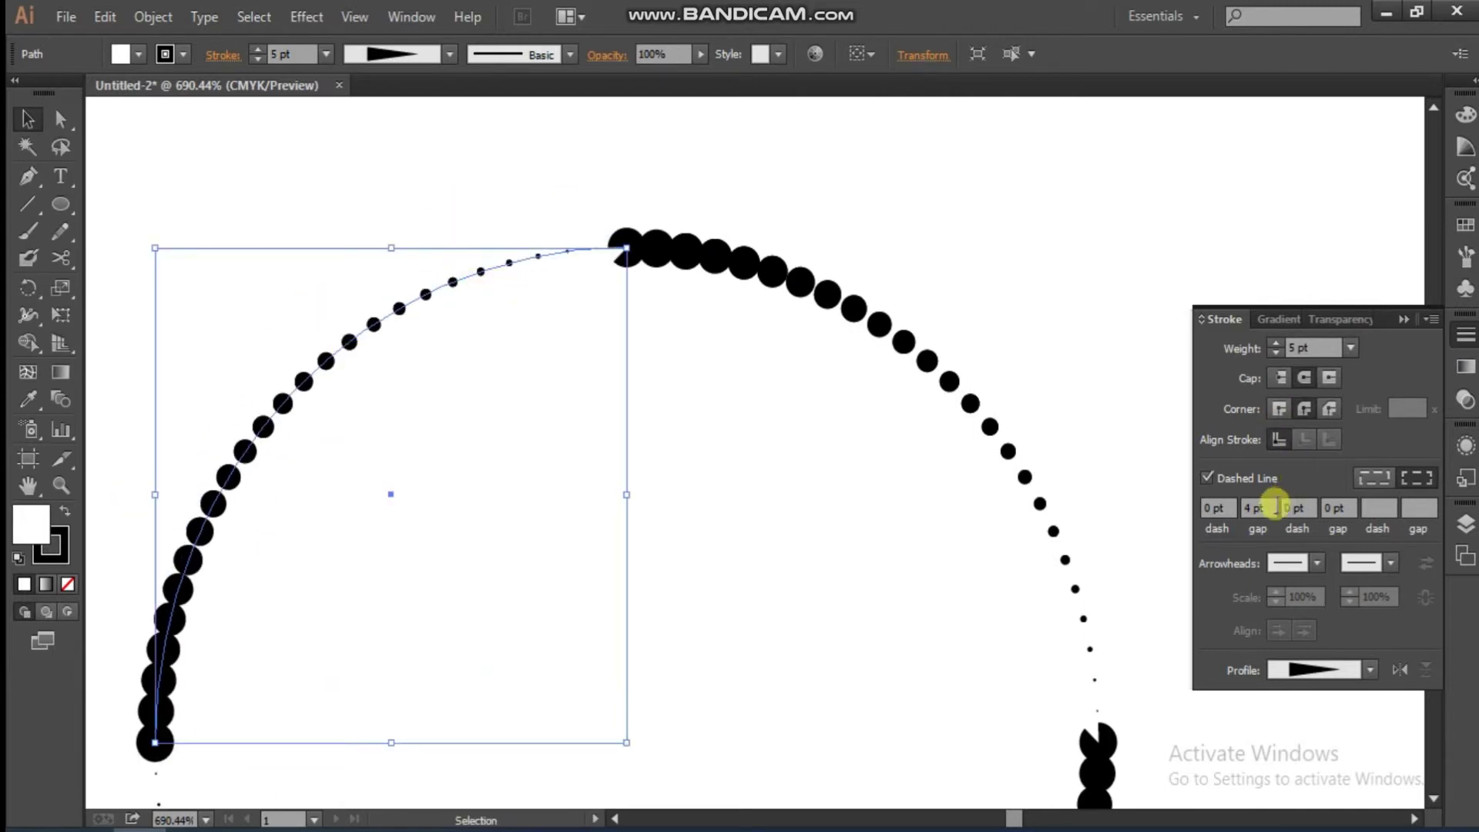
Step: Try a different gap value on the upper-left arc and return it to 4 pt
{"action": "key", "text": "Down"}
{"action": "key", "text": "Down"}
{"action": "key", "text": "Up"}
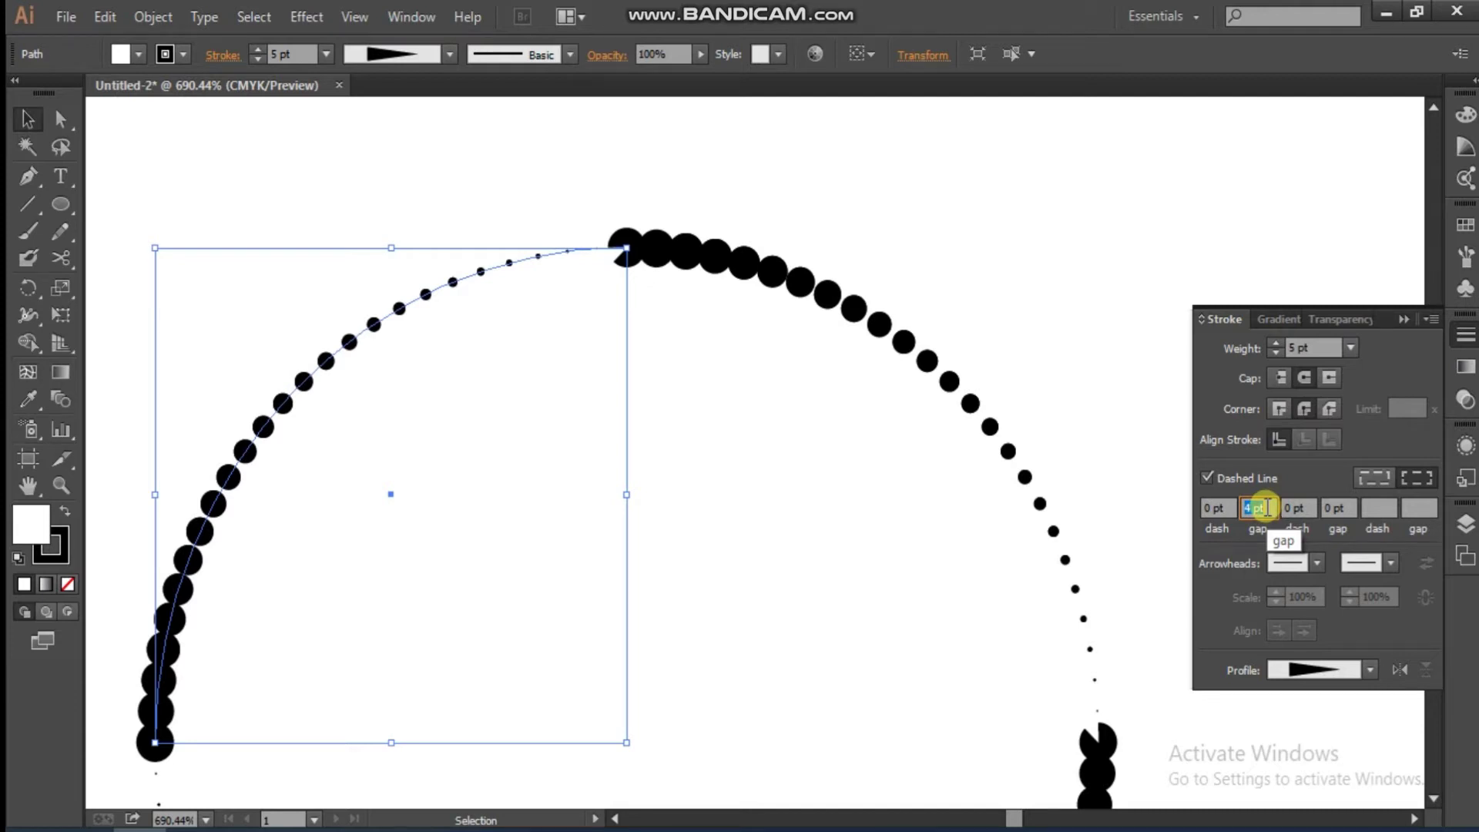
Step: Bring the lower-right arc and the lower-left arc forward in the stacking order
{"action": "key", "text": "ctrl+minus"}
{"action": "scroll", "coordinate": [871, 446], "scroll_direction": "down", "scroll_amount": 3}
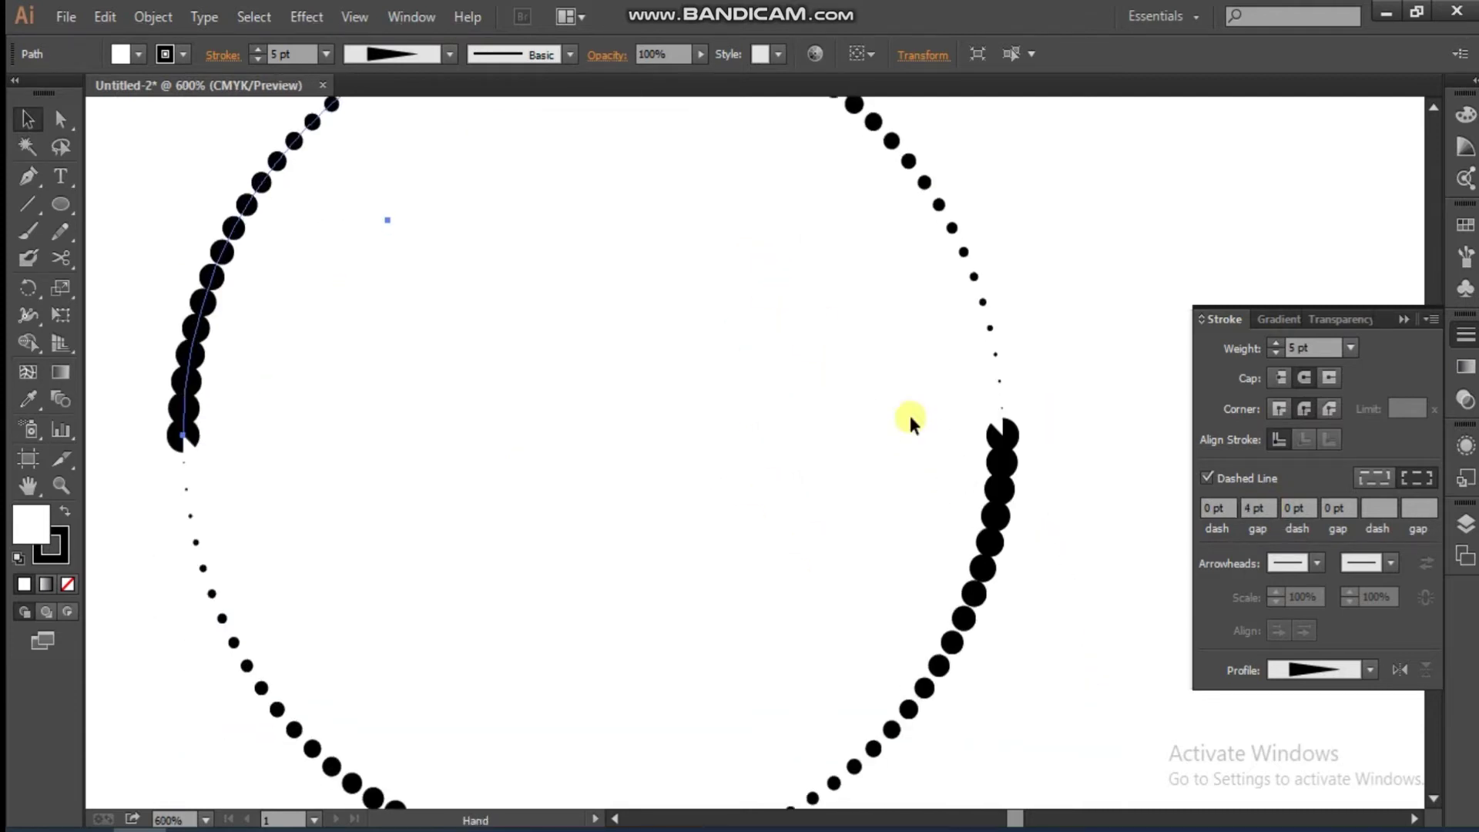
{"action": "left_click", "coordinate": [984, 539]}
{"action": "key", "text": "ctrl"}
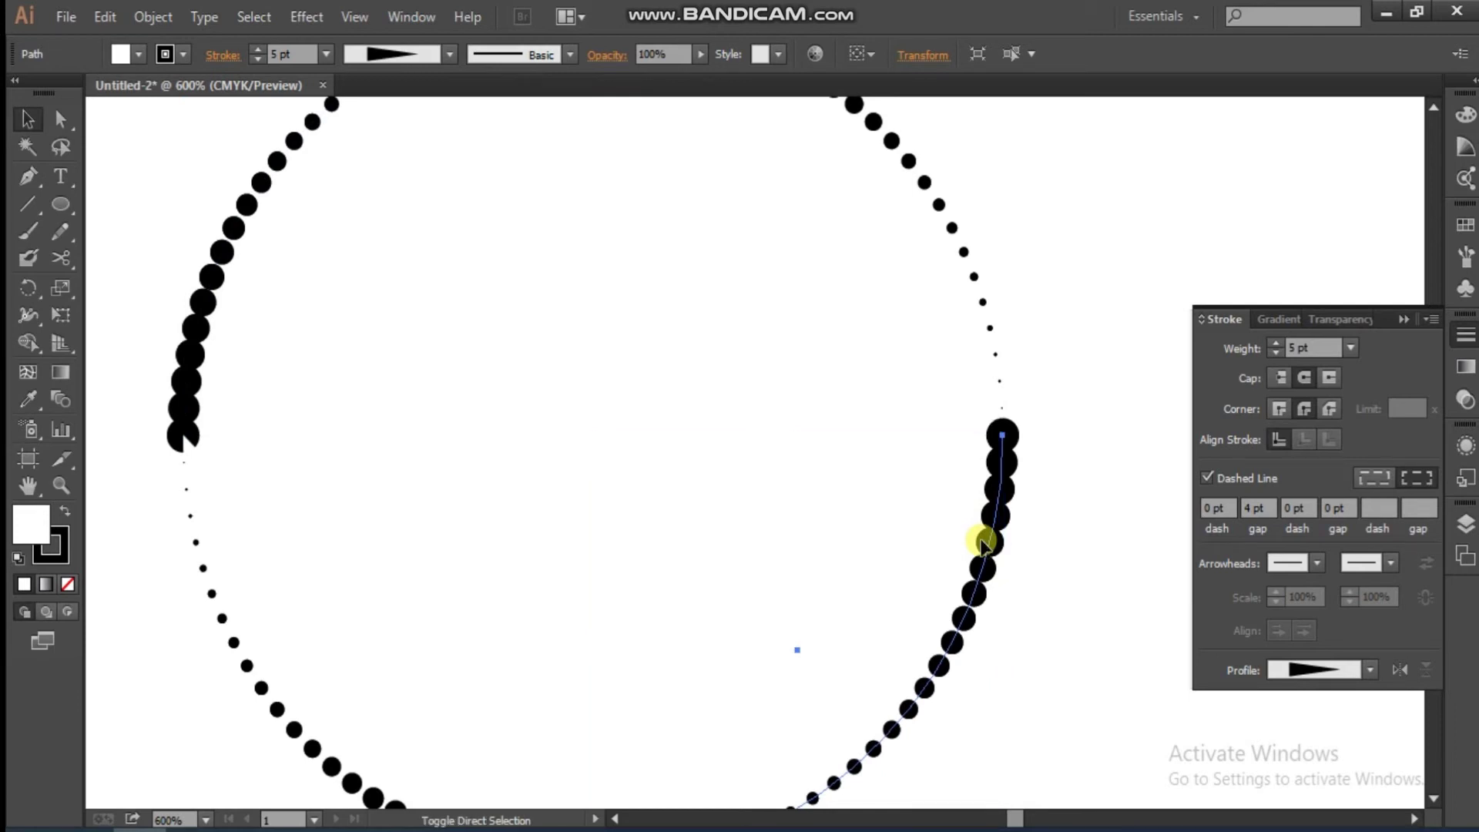
{"action": "scroll", "coordinate": [848, 379], "scroll_direction": "down", "scroll_amount": 3}
{"action": "left_click", "coordinate": [433, 687]}
{"action": "key", "text": "ctrl"}
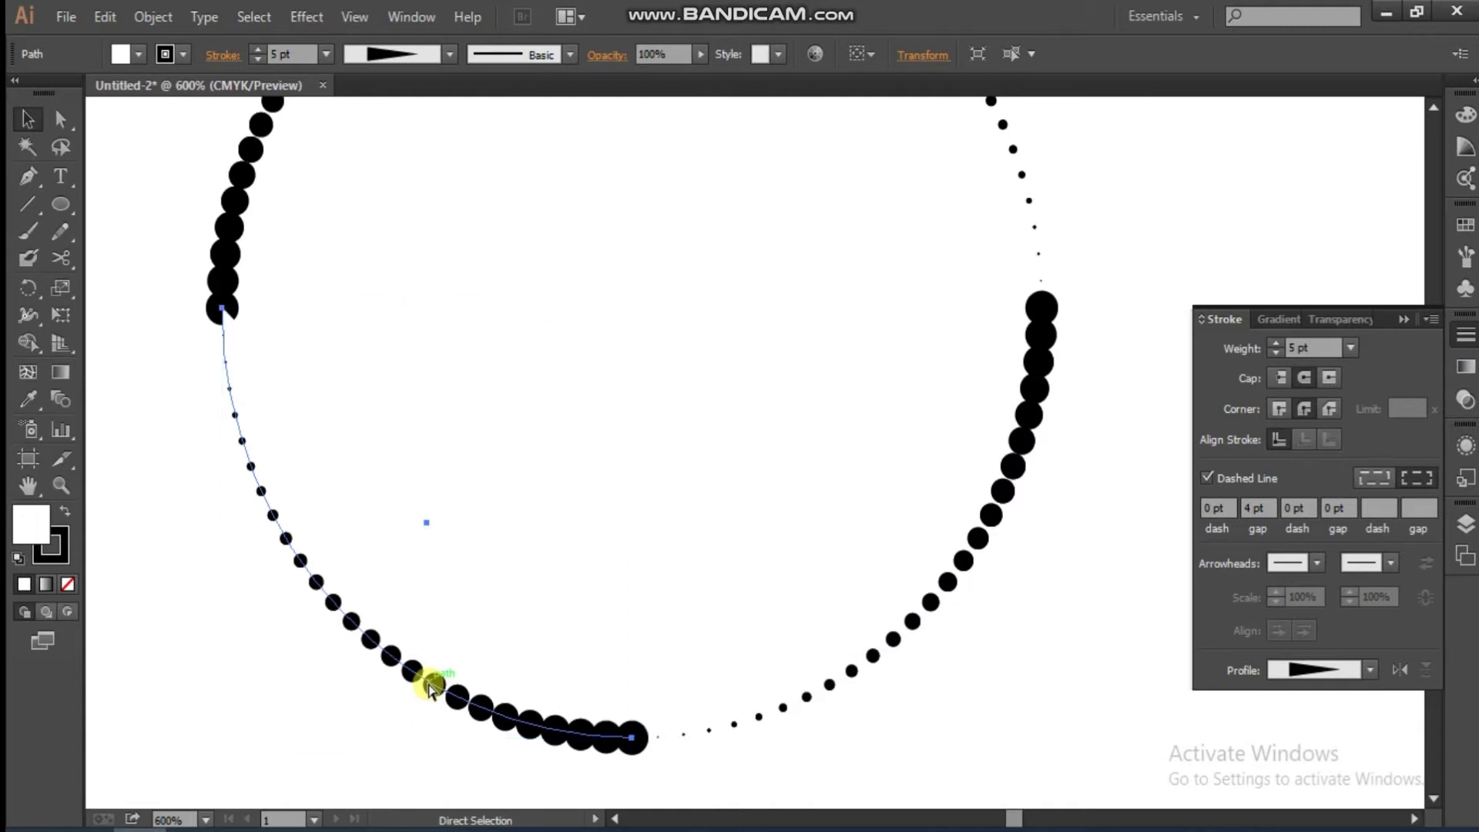
Step: Remove the white fill from the lower-left arc so it does not cover the neighbouring arc's end dot
{"action": "key", "text": "ctrl+space"}
{"action": "left_click_drag", "start_coordinate": [205, 283], "coordinate": [303, 370]}
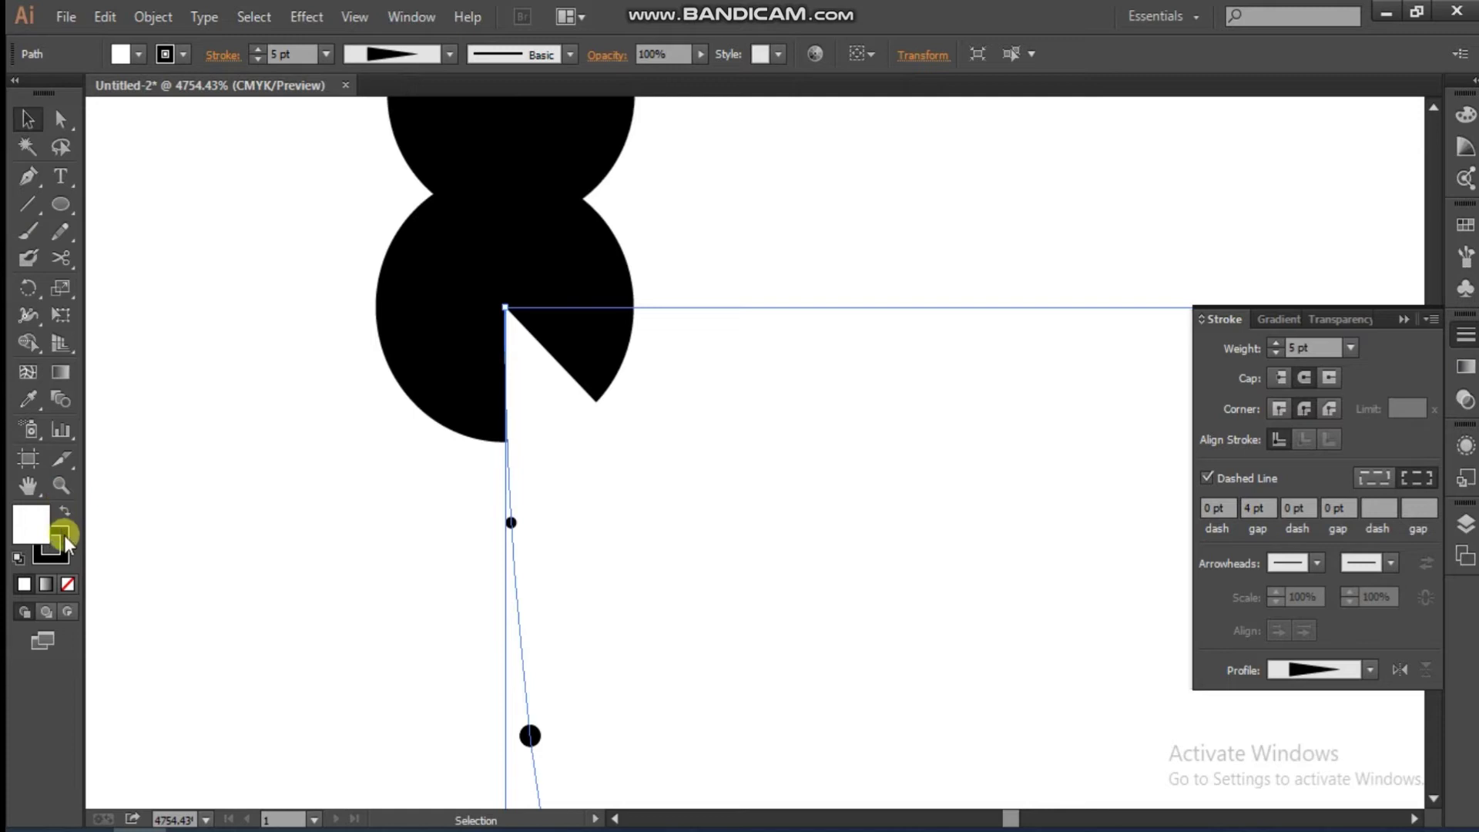
{"action": "left_click", "coordinate": [68, 584]}
Step: Remove the fill from the upper-left, upper-right and lower-right arcs as well
{"action": "scroll", "coordinate": [844, 409], "scroll_direction": "down", "scroll_amount": 8}
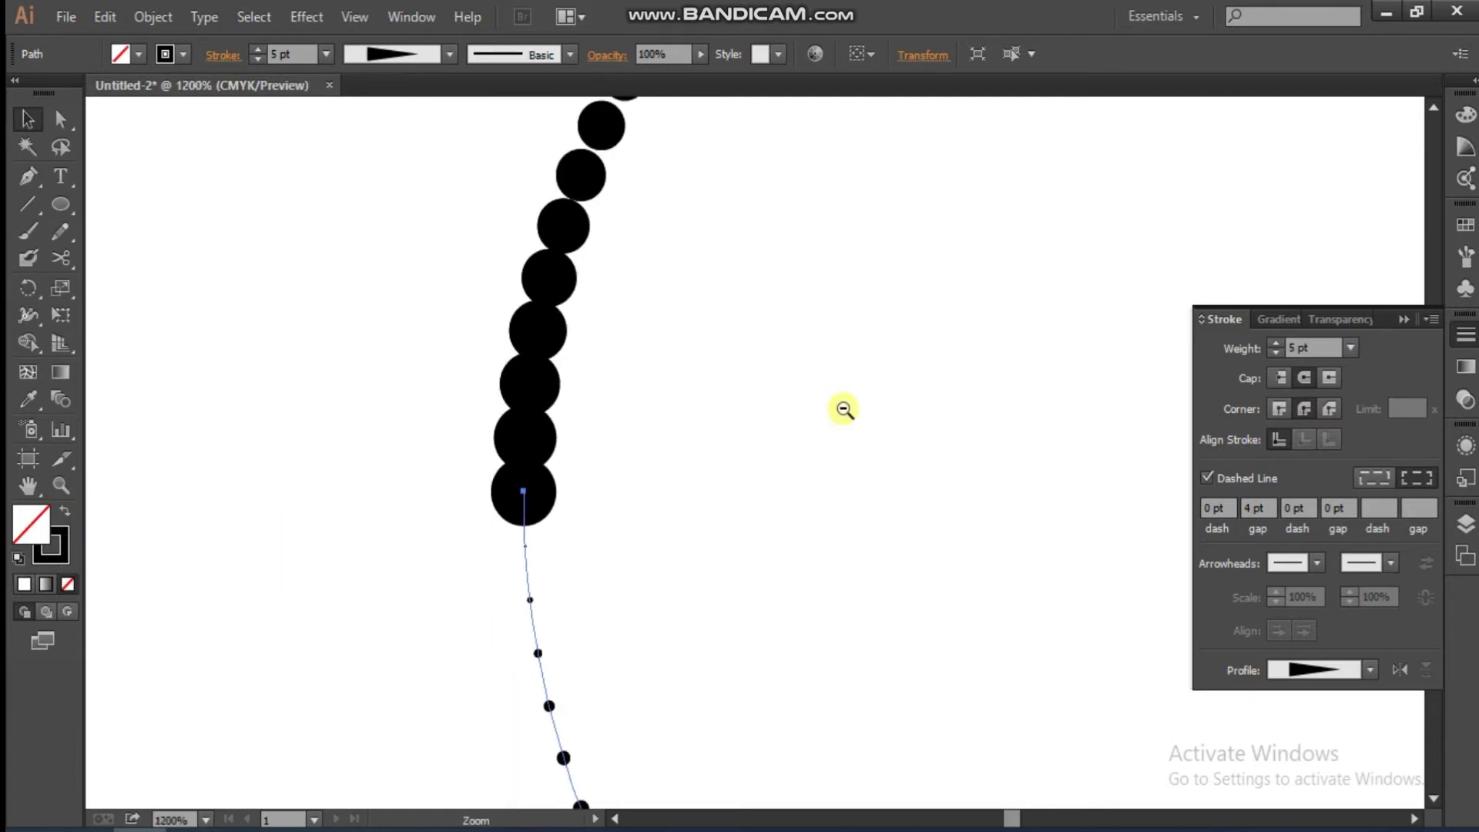
{"action": "key", "text": "ctrl+a"}
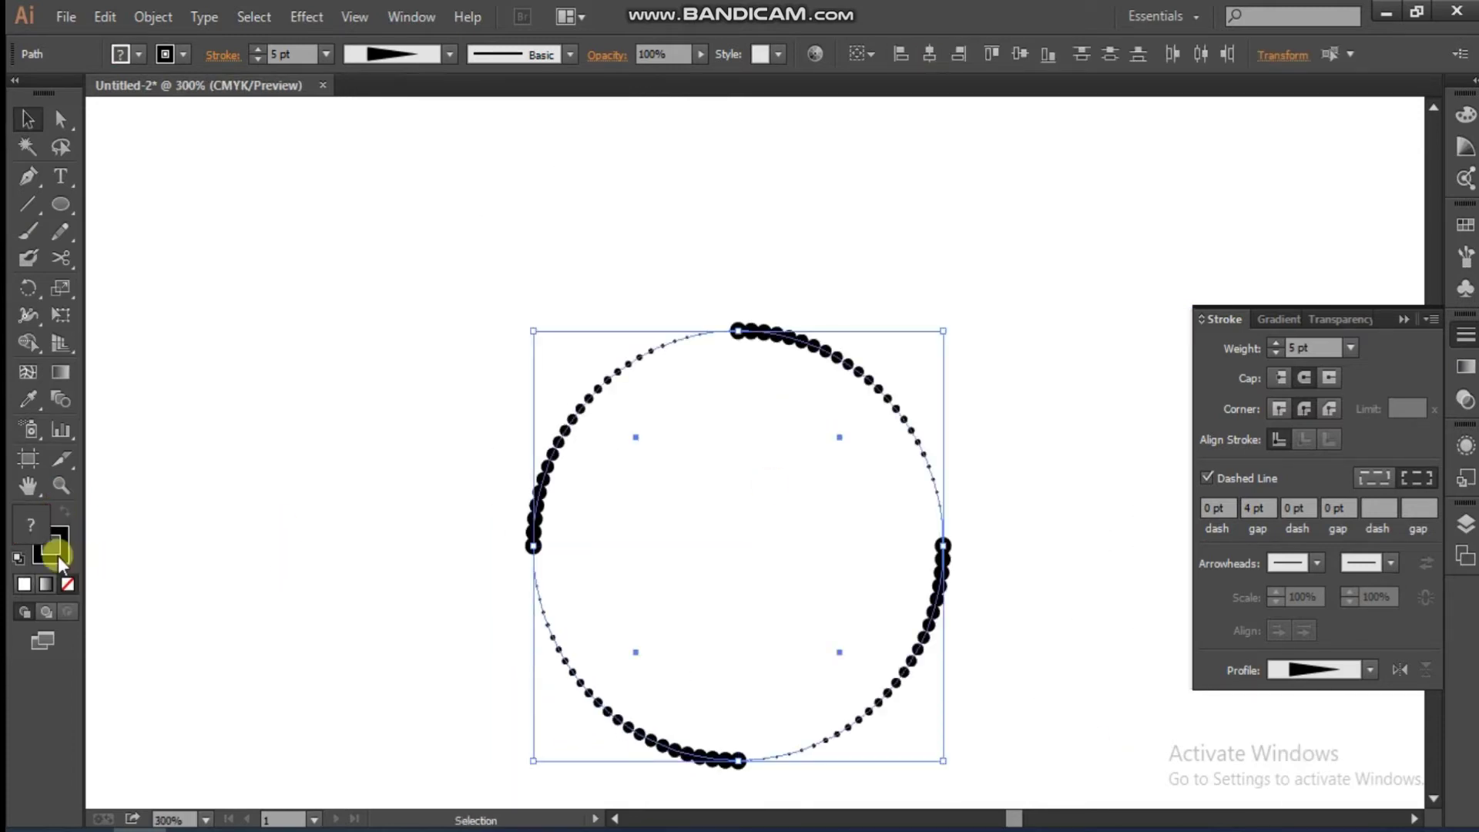
{"action": "left_click", "coordinate": [429, 436]}
{"action": "left_click", "coordinate": [574, 429]}
{"action": "left_click", "coordinate": [790, 410]}
{"action": "left_click", "coordinate": [840, 361]}
{"action": "left_click", "coordinate": [67, 582]}
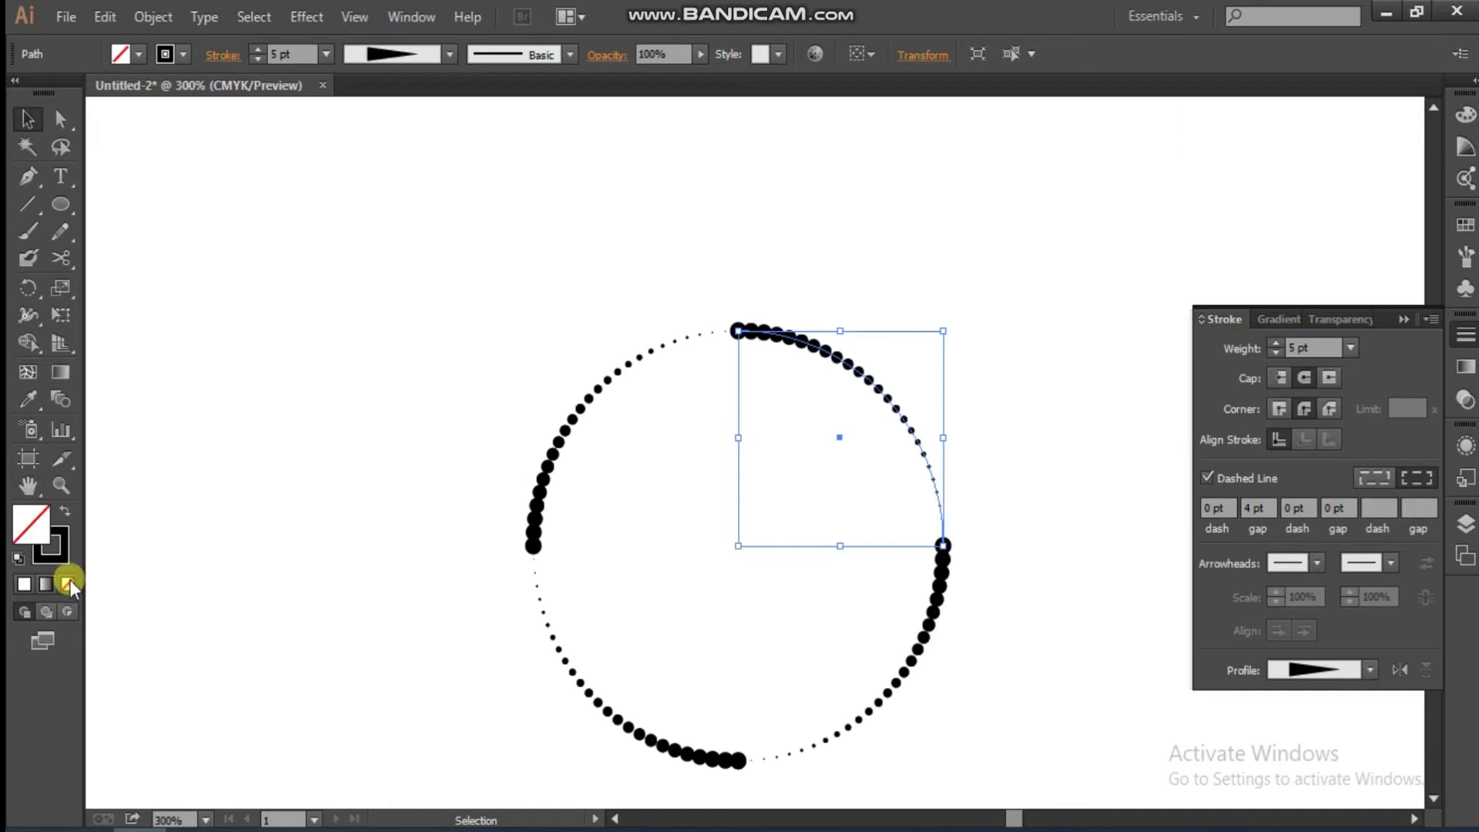
{"action": "left_click", "coordinate": [932, 611]}
{"action": "left_click", "coordinate": [67, 583]}
{"action": "left_click", "coordinate": [581, 677]}
Step: Select all four arcs and set the first gap of their dashed line to 5 pt
{"action": "left_click_drag", "start_coordinate": [549, 295], "coordinate": [1082, 724]}
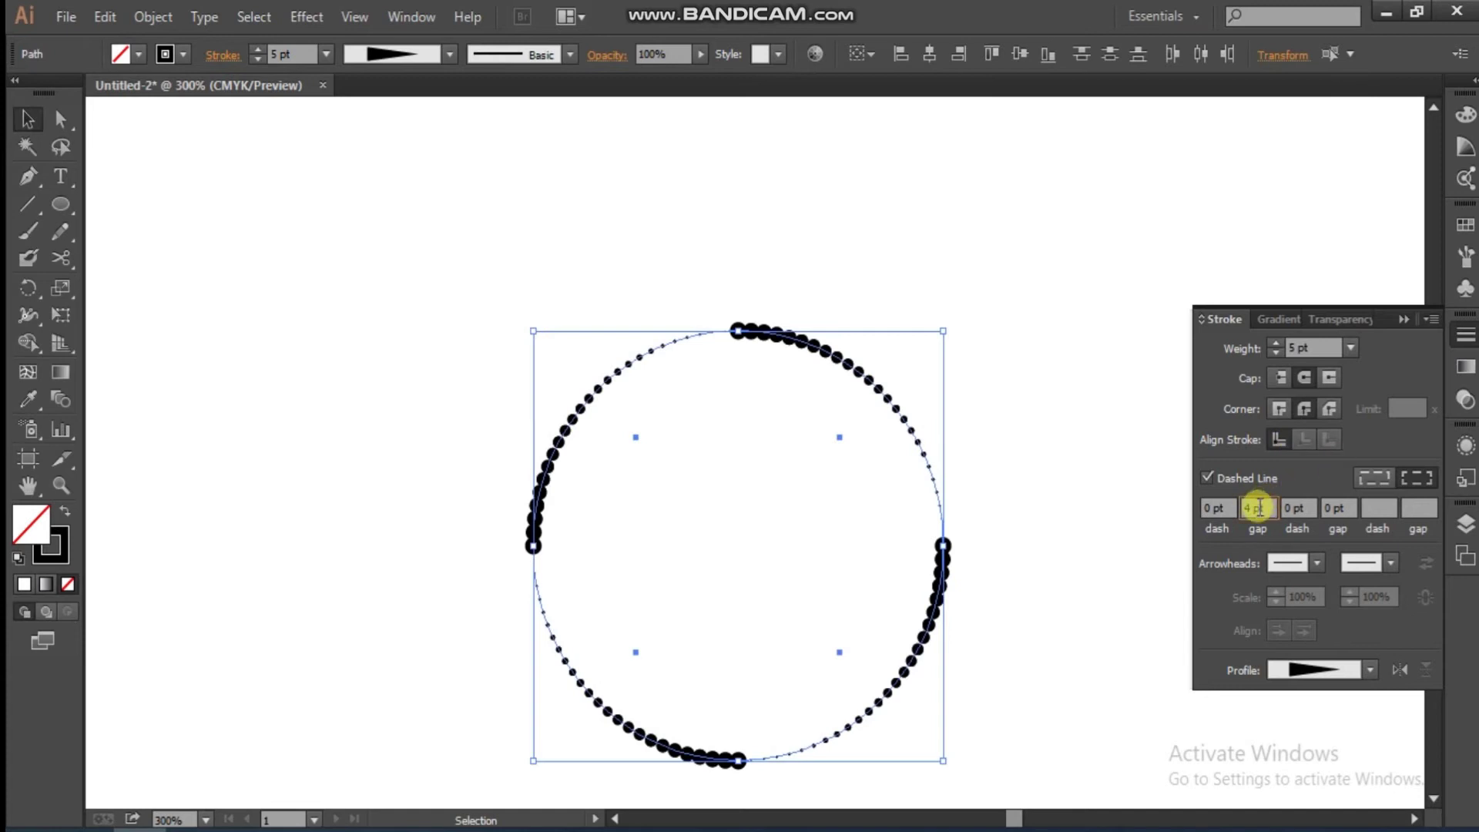
{"action": "key", "text": "Up"}
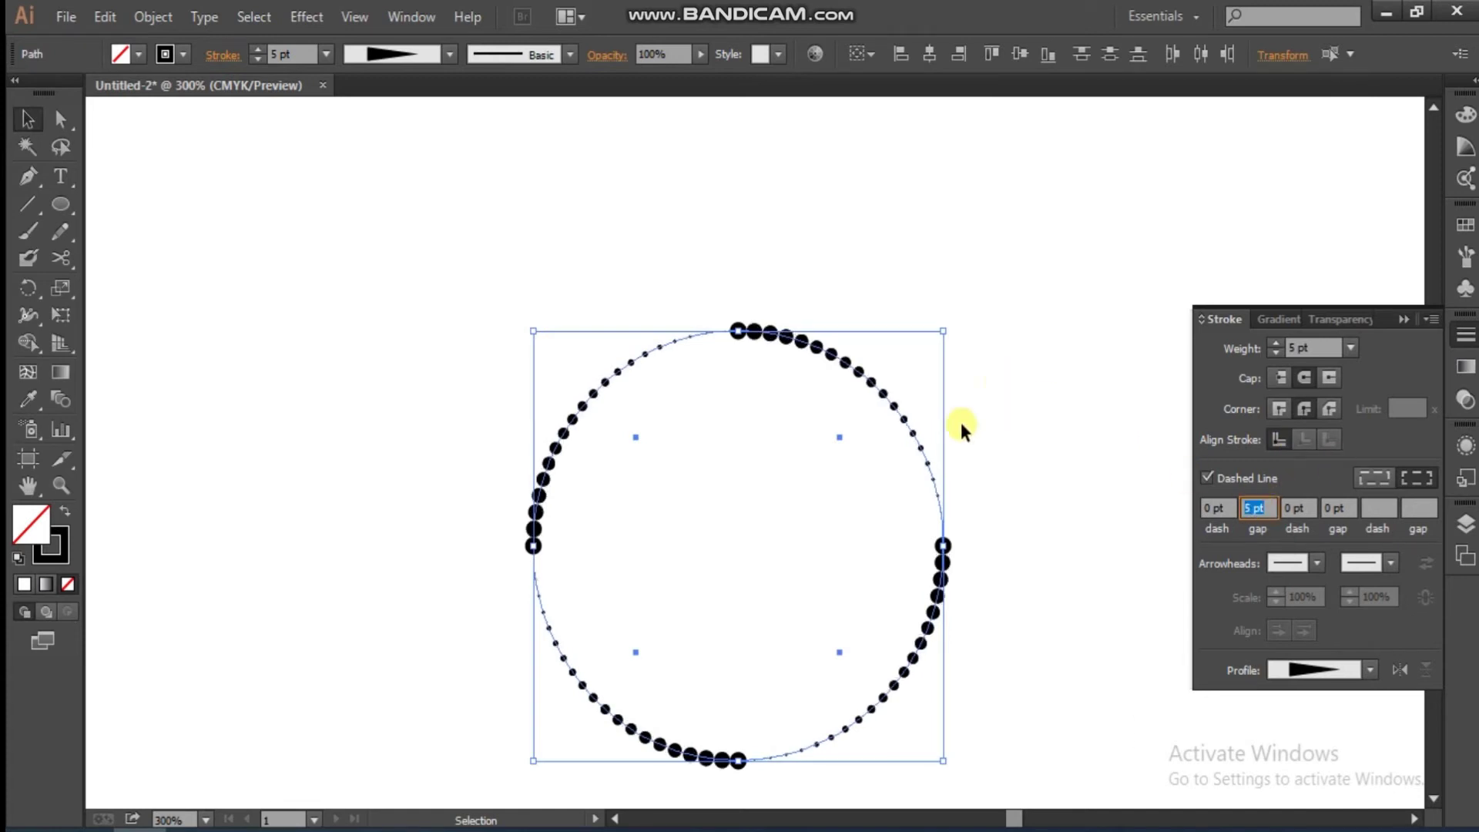
{"action": "key", "text": "ctrl+minus"}
{"action": "key", "text": "ctrl+minus"}
{"action": "left_click_drag", "start_coordinate": [817, 330], "coordinate": [715, 306]}
{"action": "left_click_drag", "start_coordinate": [452, 261], "coordinate": [900, 526]}
{"action": "left_click_drag", "start_coordinate": [495, 256], "coordinate": [928, 602]}
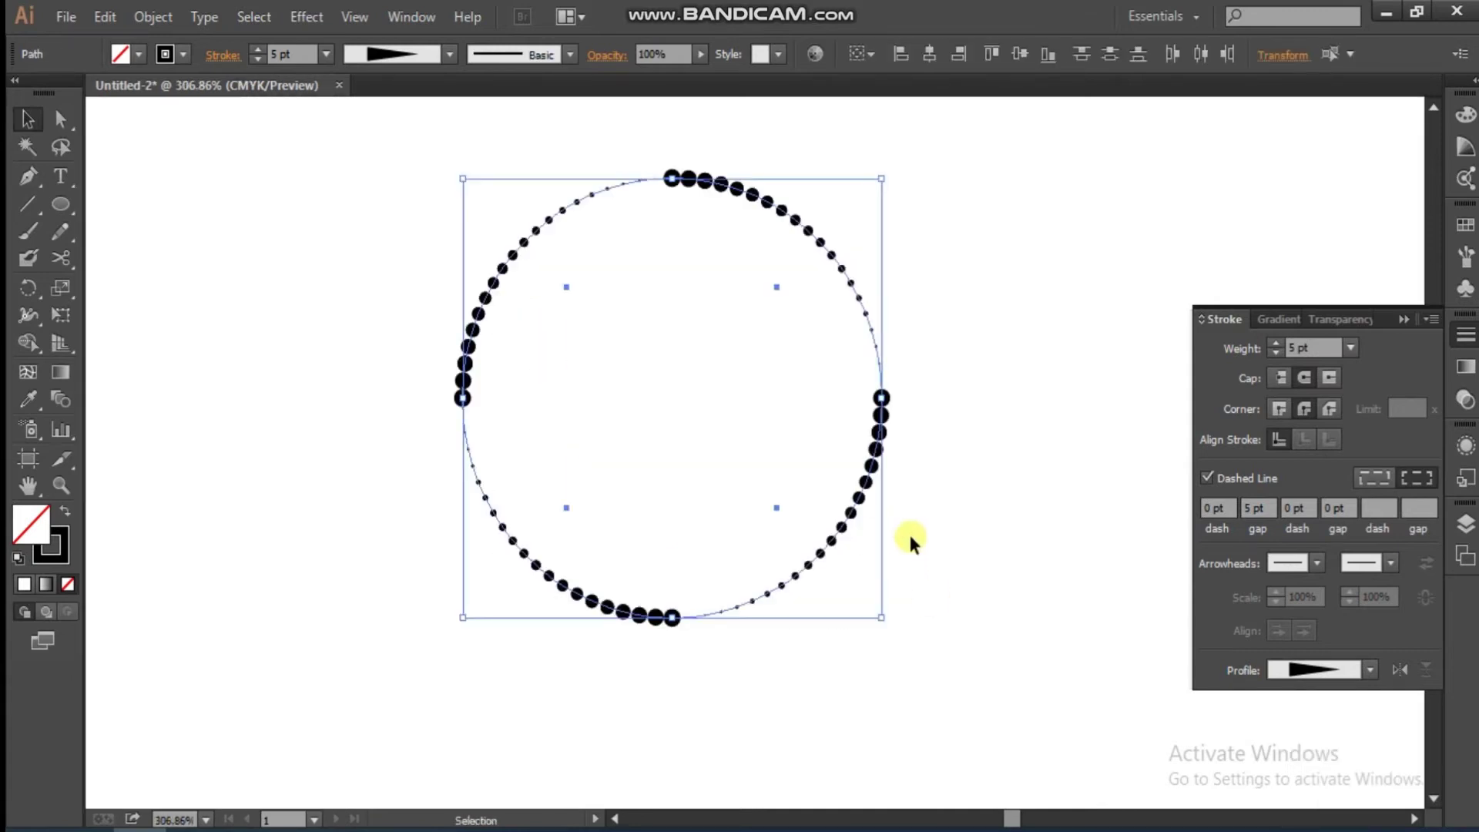
Step: Color the upper-left arc's stroke dark blue and the upper-right arc's stroke yellow-green
{"action": "left_click", "coordinate": [373, 299]}
{"action": "left_click_drag", "start_coordinate": [511, 376], "coordinate": [508, 379]}
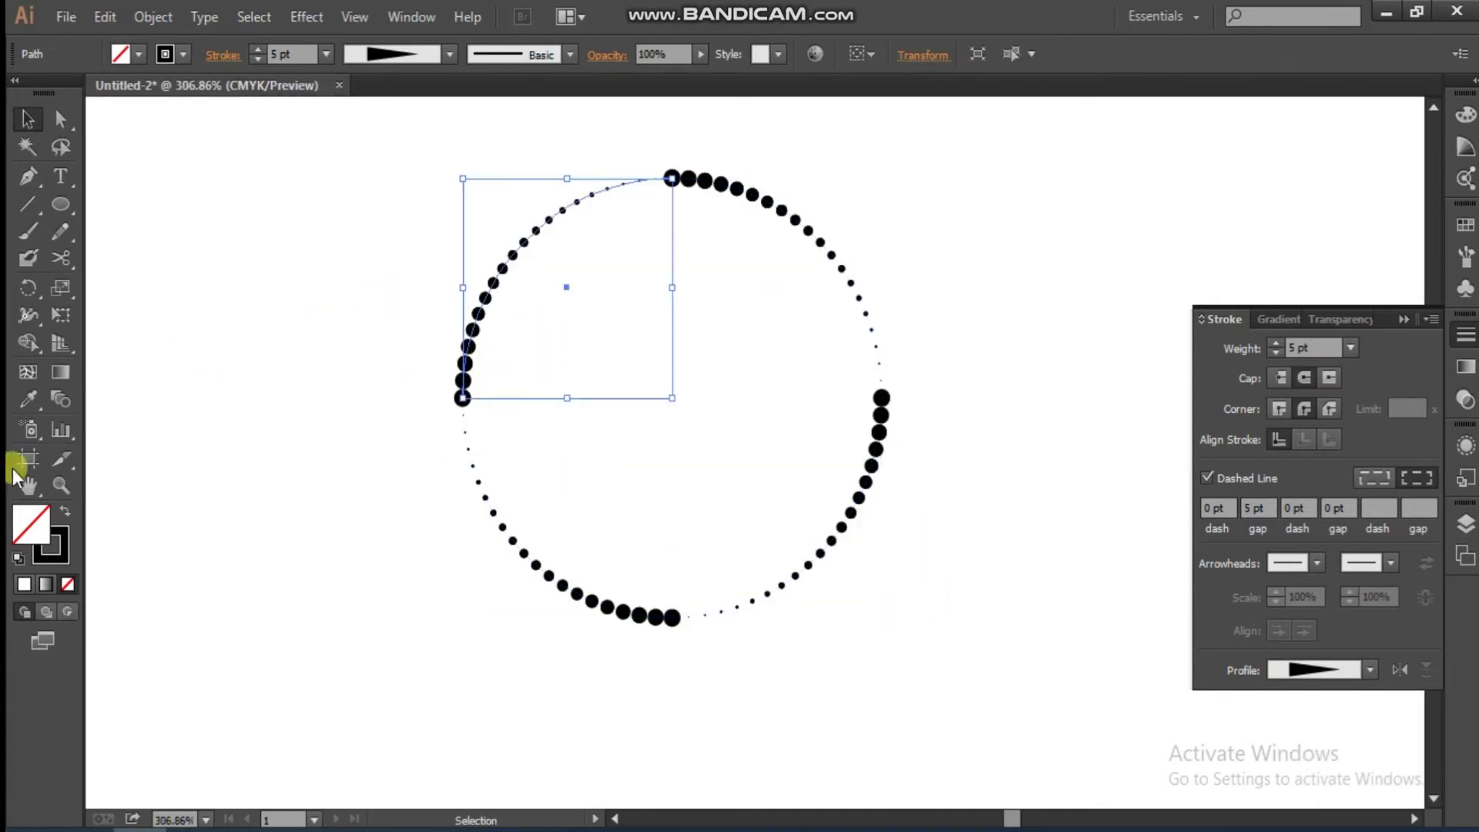
{"action": "left_click", "coordinate": [51, 543]}
{"action": "left_click", "coordinate": [1330, 162]}
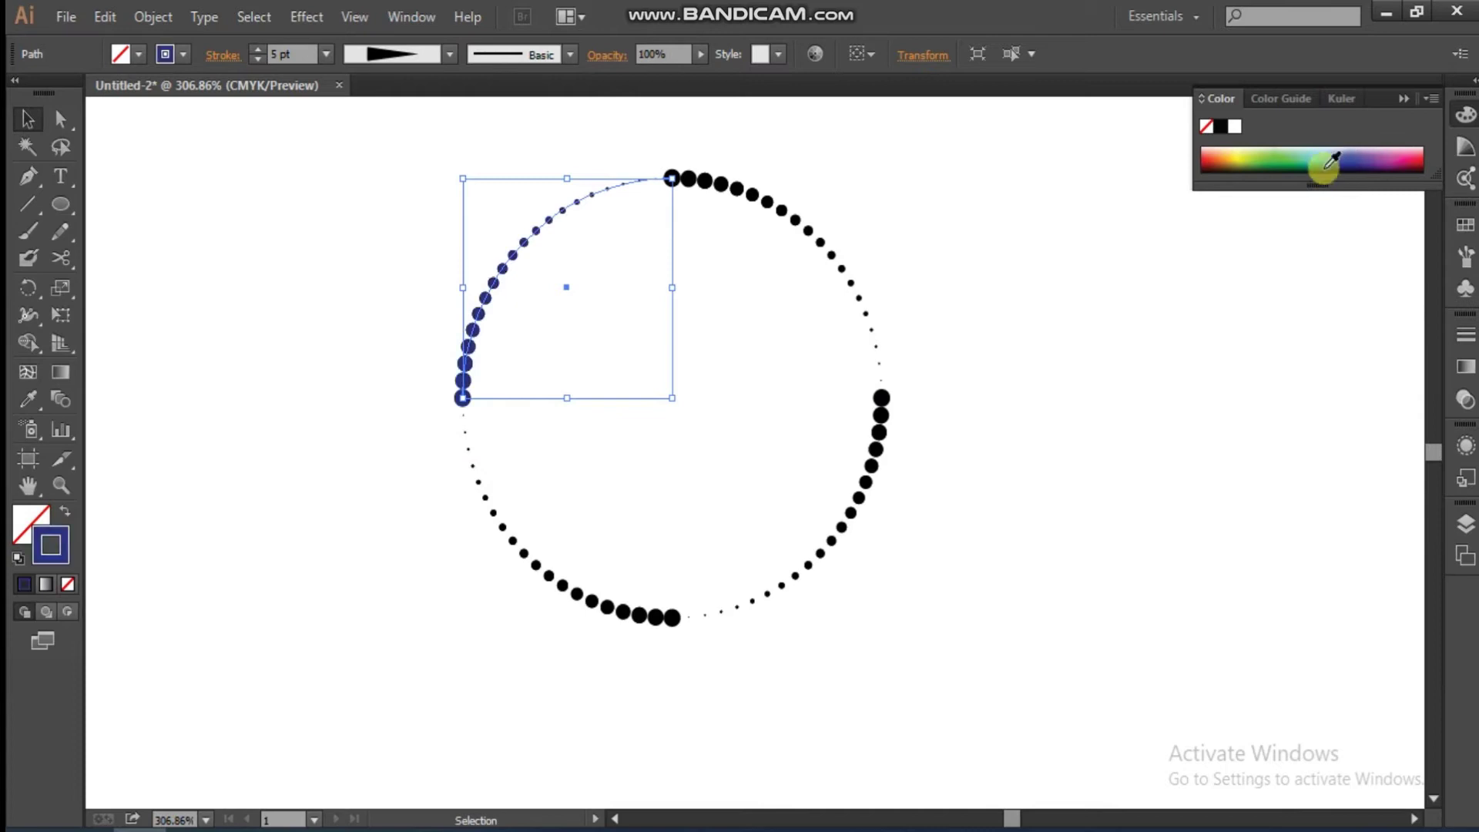
{"action": "left_click", "coordinate": [774, 205]}
{"action": "left_click", "coordinate": [1245, 162]}
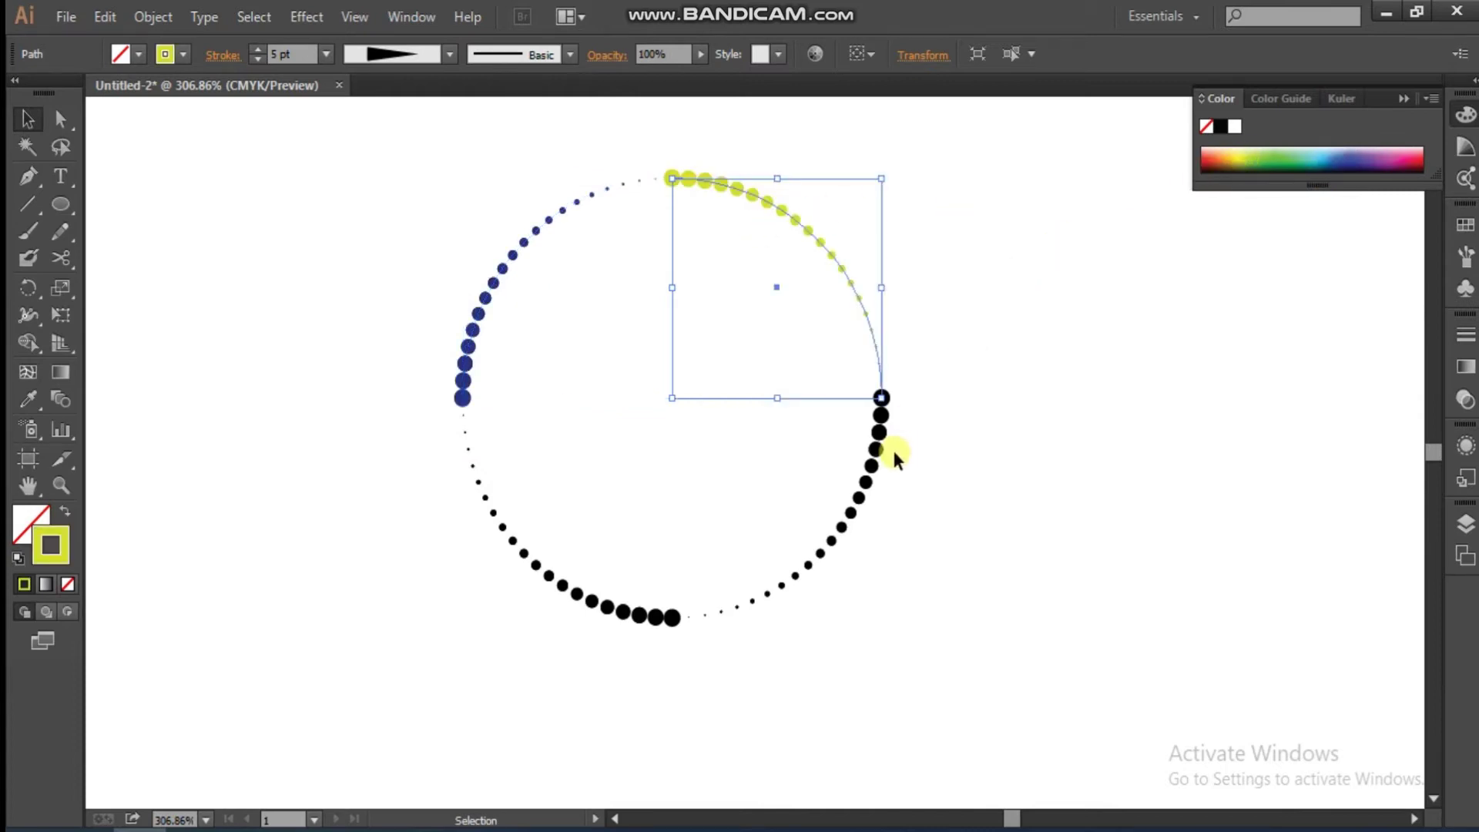
Step: Color the lower-right arc's stroke crimson red and the lower-left arc's stroke green
{"action": "left_click", "coordinate": [875, 467]}
{"action": "left_click", "coordinate": [1411, 159]}
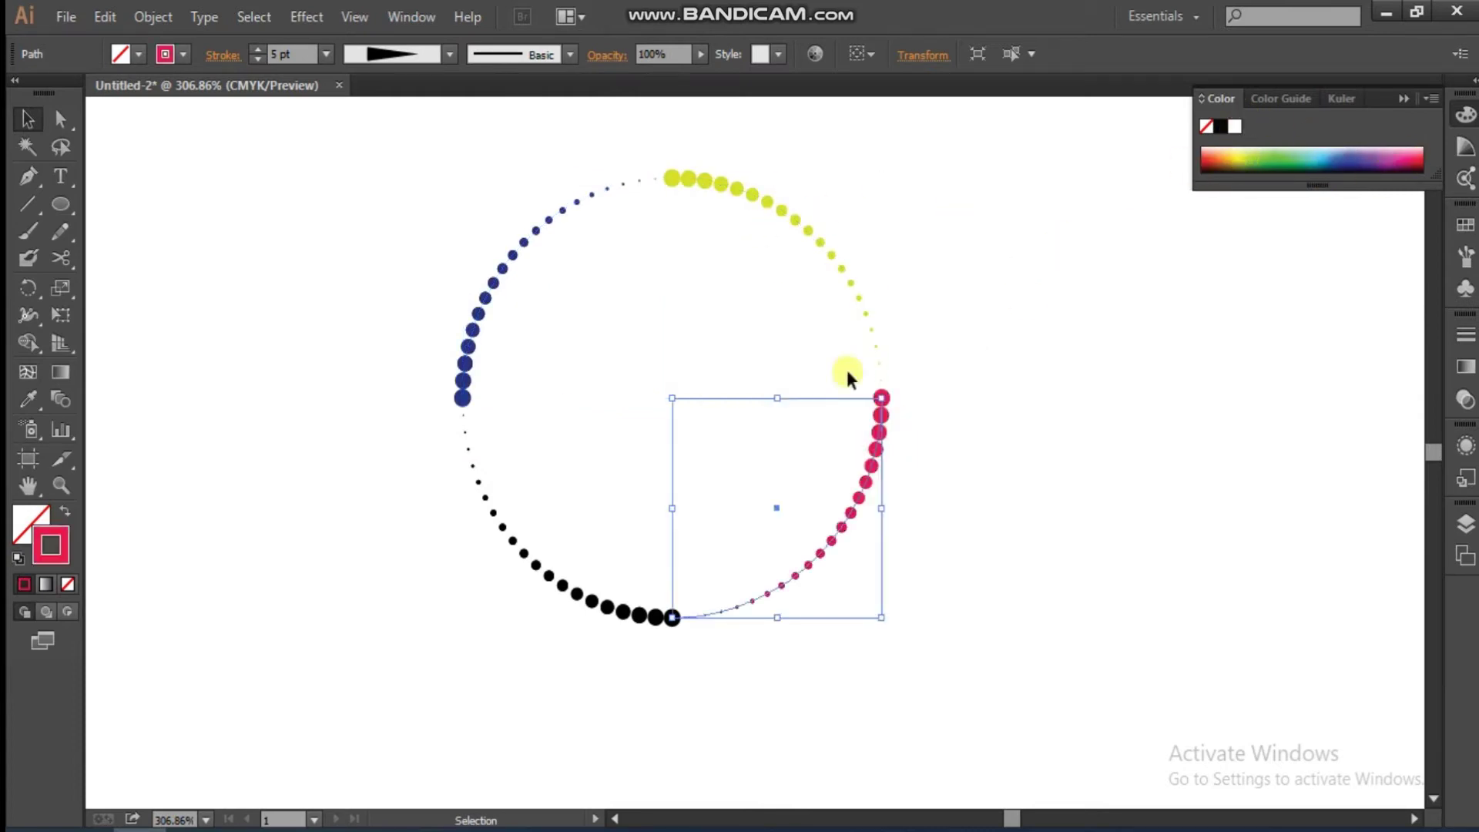
{"action": "left_click", "coordinate": [581, 590]}
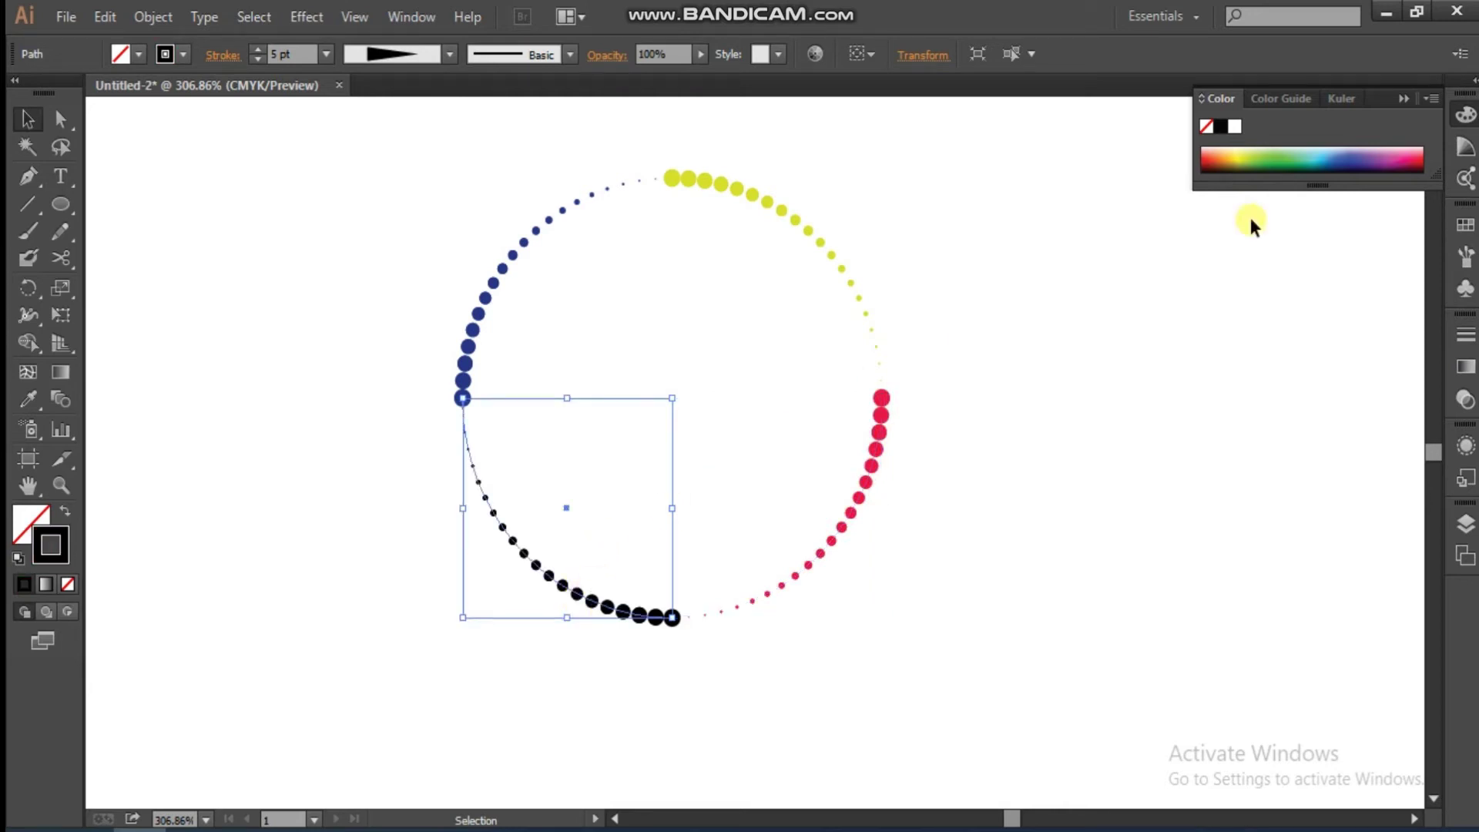
{"action": "left_click", "coordinate": [1275, 159]}
{"action": "left_click", "coordinate": [485, 172]}
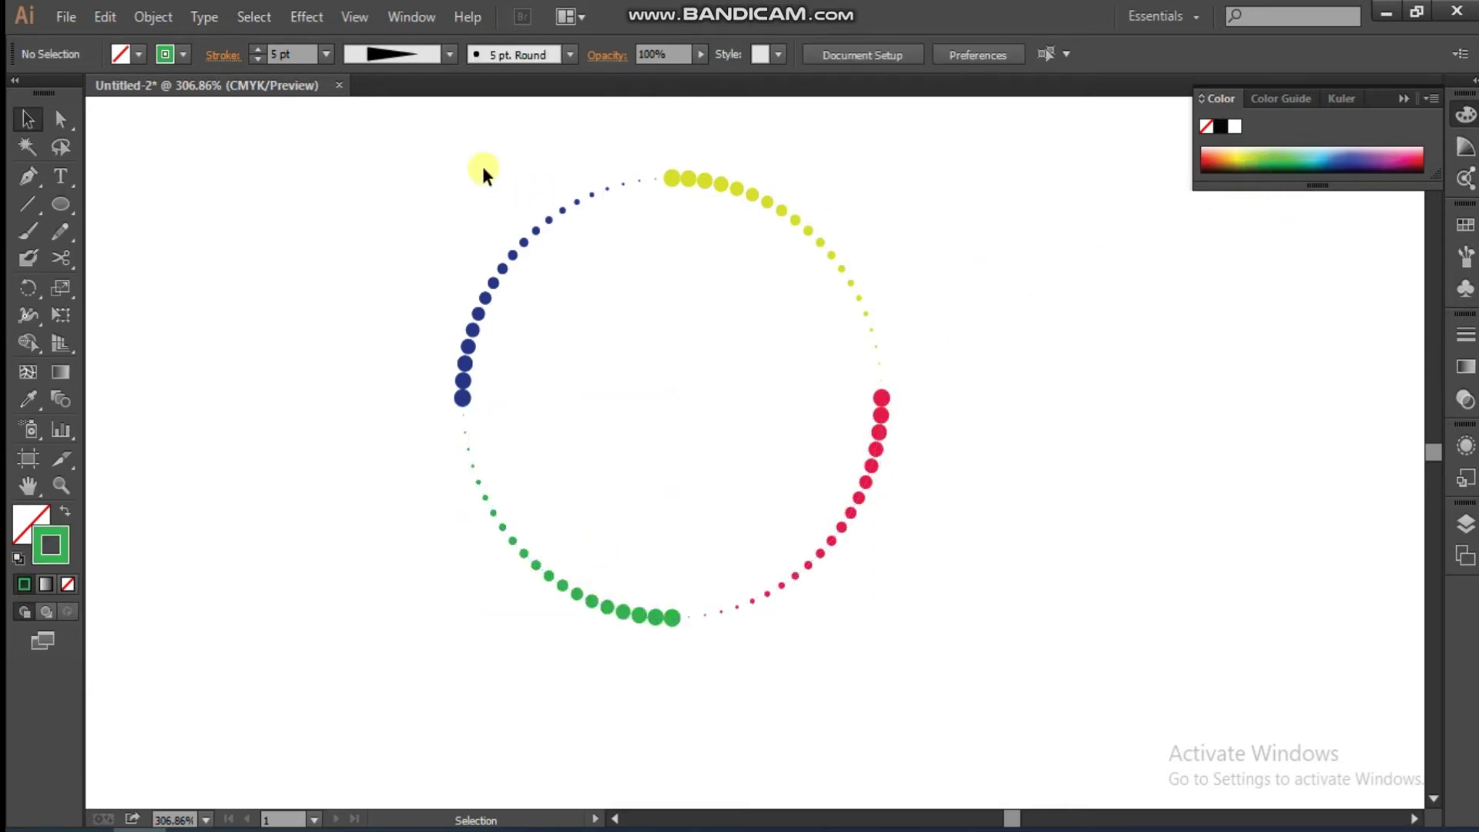
Step: Select all four colored arcs and expand their appearance into editable shapes
{"action": "left_click", "coordinate": [776, 381], "text": "ctrl+alt"}
{"action": "left_click_drag", "start_coordinate": [396, 268], "coordinate": [843, 593]}
{"action": "left_click", "coordinate": [832, 529], "text": "ctrl"}
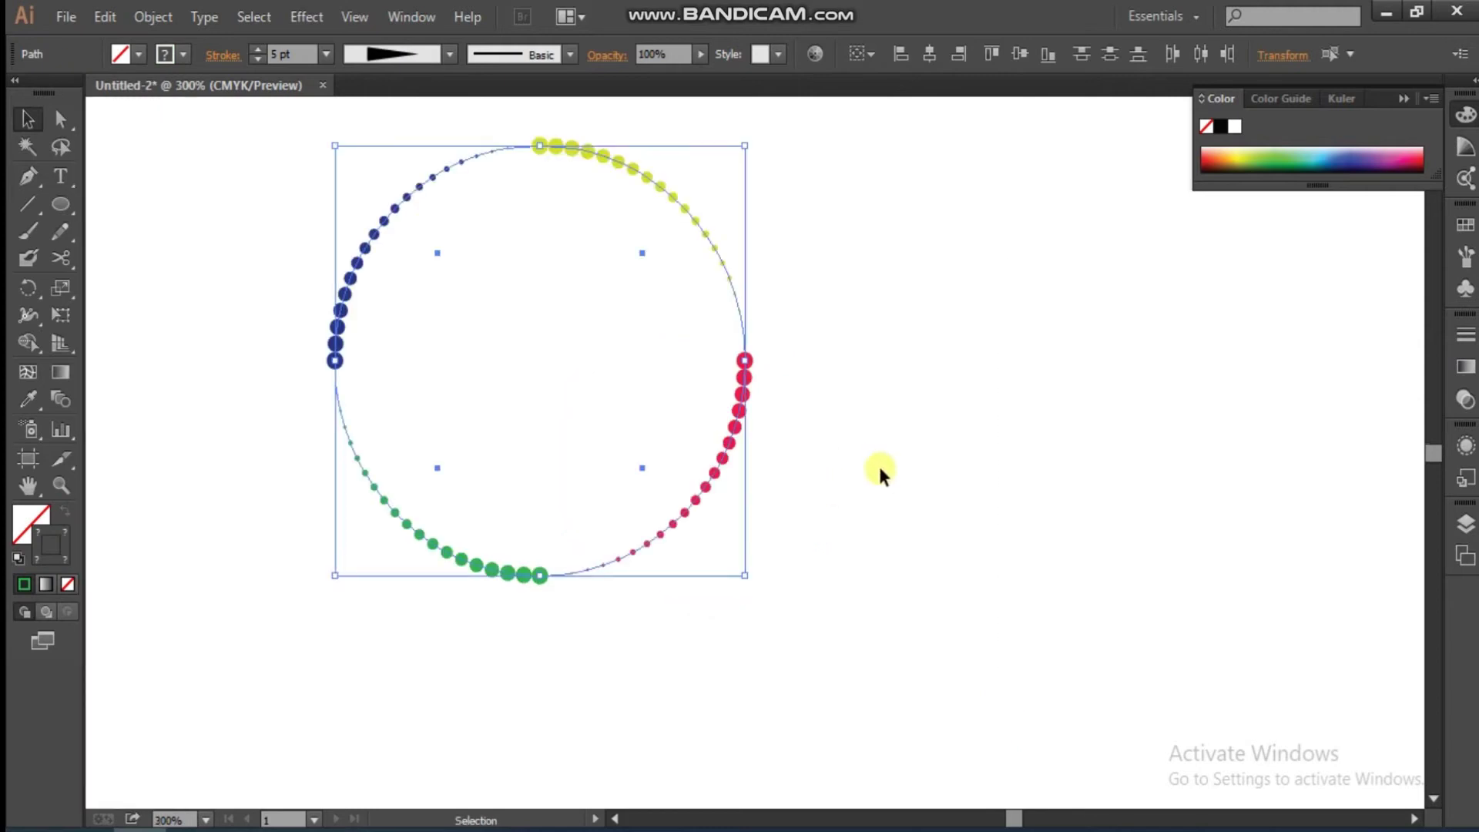
{"action": "left_click_drag", "start_coordinate": [442, 310], "coordinate": [514, 381]}
{"action": "left_click", "coordinate": [163, 14]}
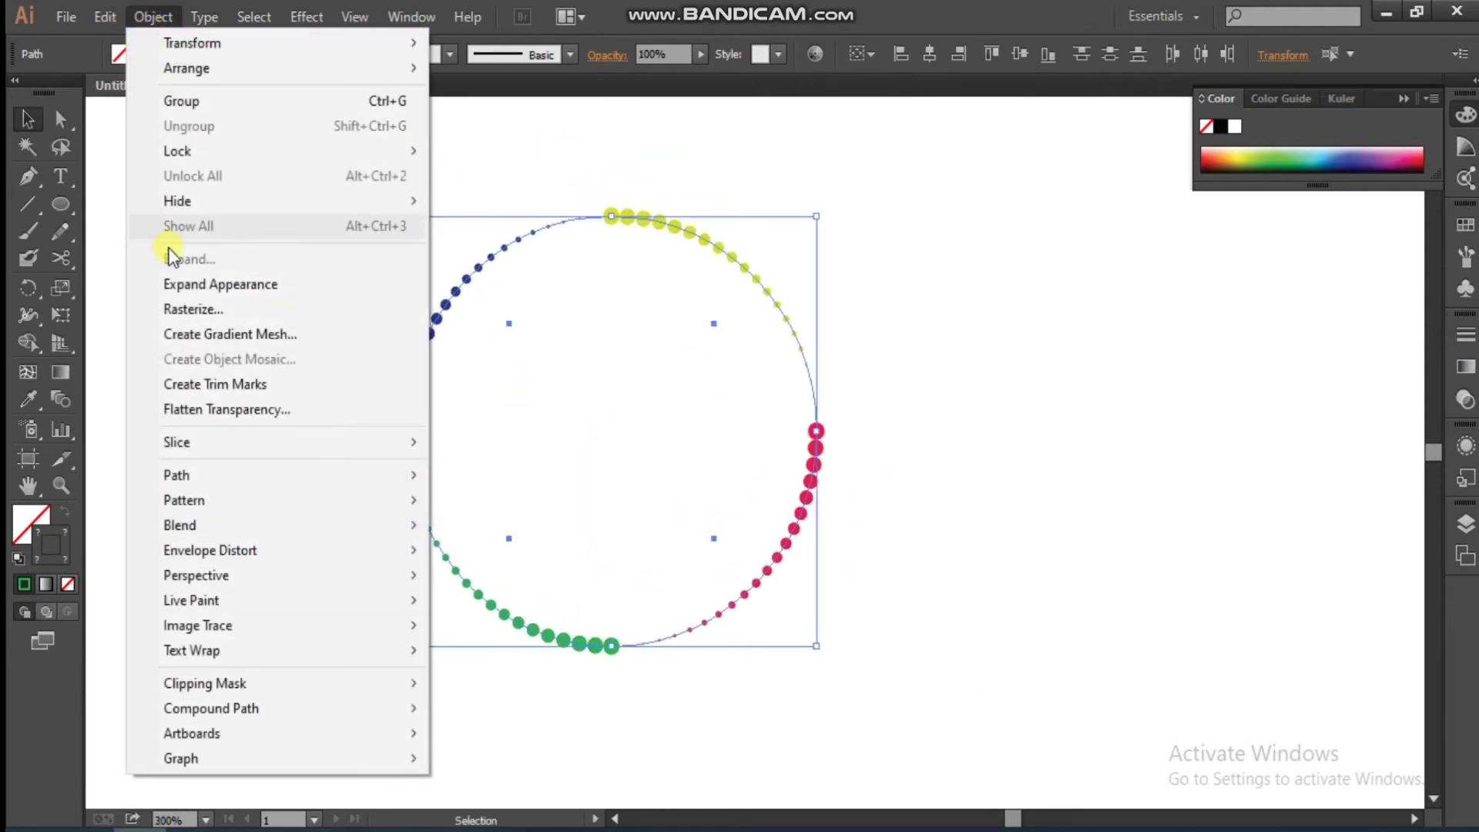
{"action": "left_click", "coordinate": [166, 279]}
Step: Group all the expanded arcs into one object
{"action": "left_click_drag", "start_coordinate": [300, 195], "coordinate": [848, 593]}
{"action": "right_click", "coordinate": [700, 442]}
{"action": "left_click", "coordinate": [760, 541]}
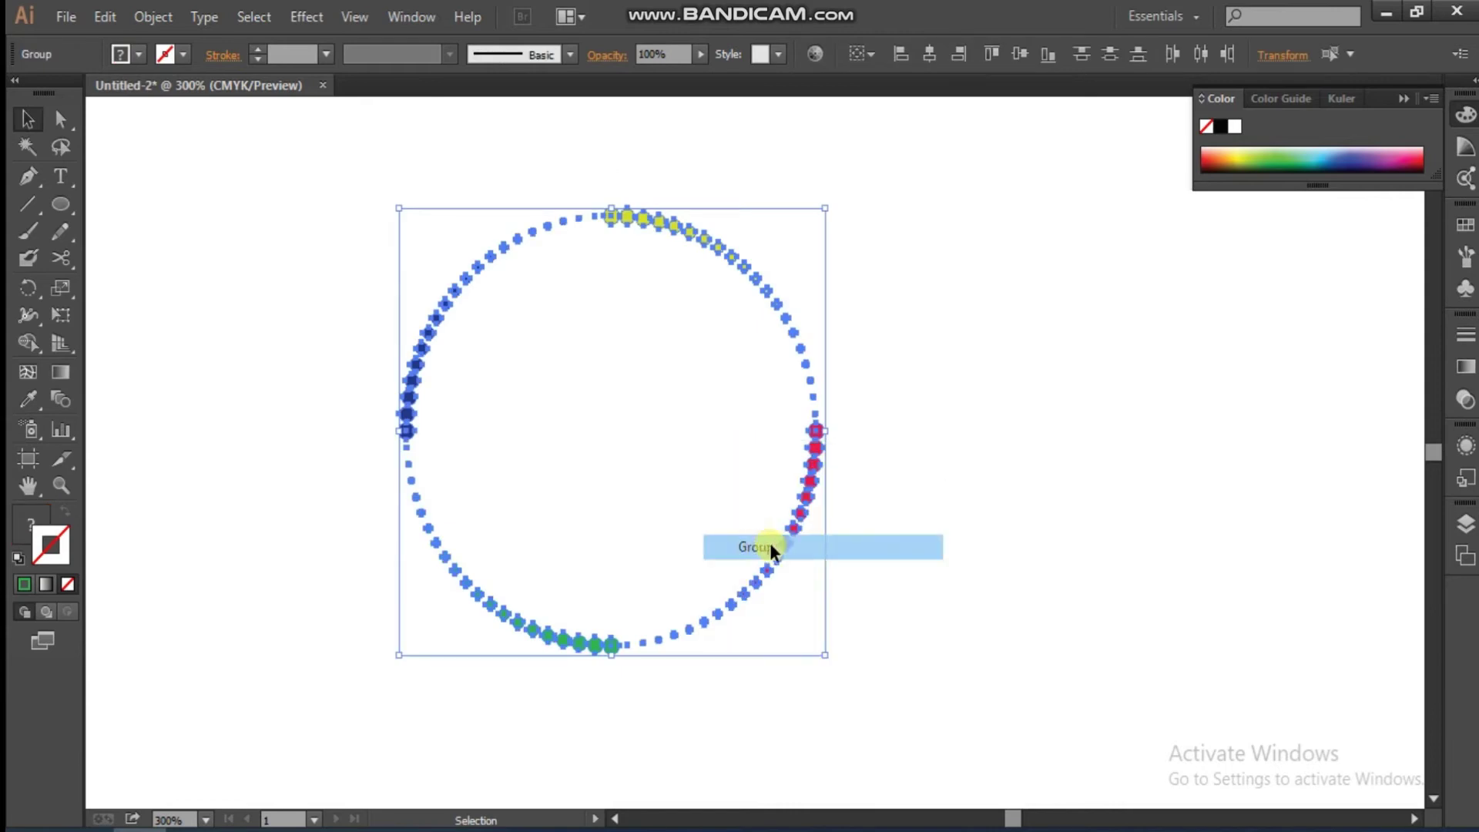
{"action": "left_click", "coordinate": [729, 422]}
Step: Start a Distort & Transform Transform effect on the grouped dot circle with preview on and set the horizontal scale to 91%
{"action": "left_click_drag", "start_coordinate": [402, 254], "coordinate": [576, 359]}
{"action": "left_click", "coordinate": [297, 17]}
{"action": "mouse_move", "coordinate": [369, 199]}
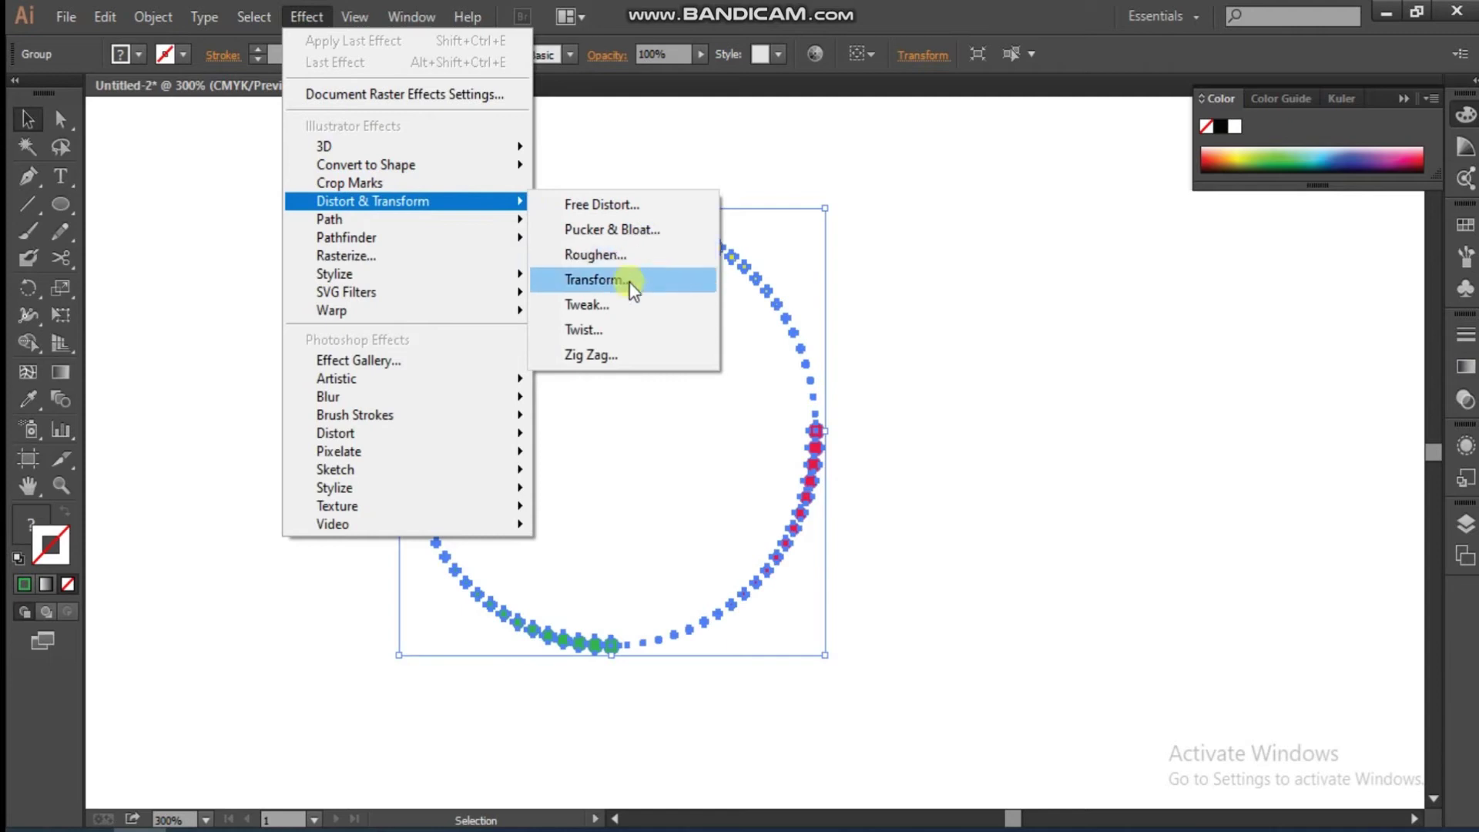
{"action": "left_click", "coordinate": [628, 278]}
{"action": "left_click", "coordinate": [968, 689]}
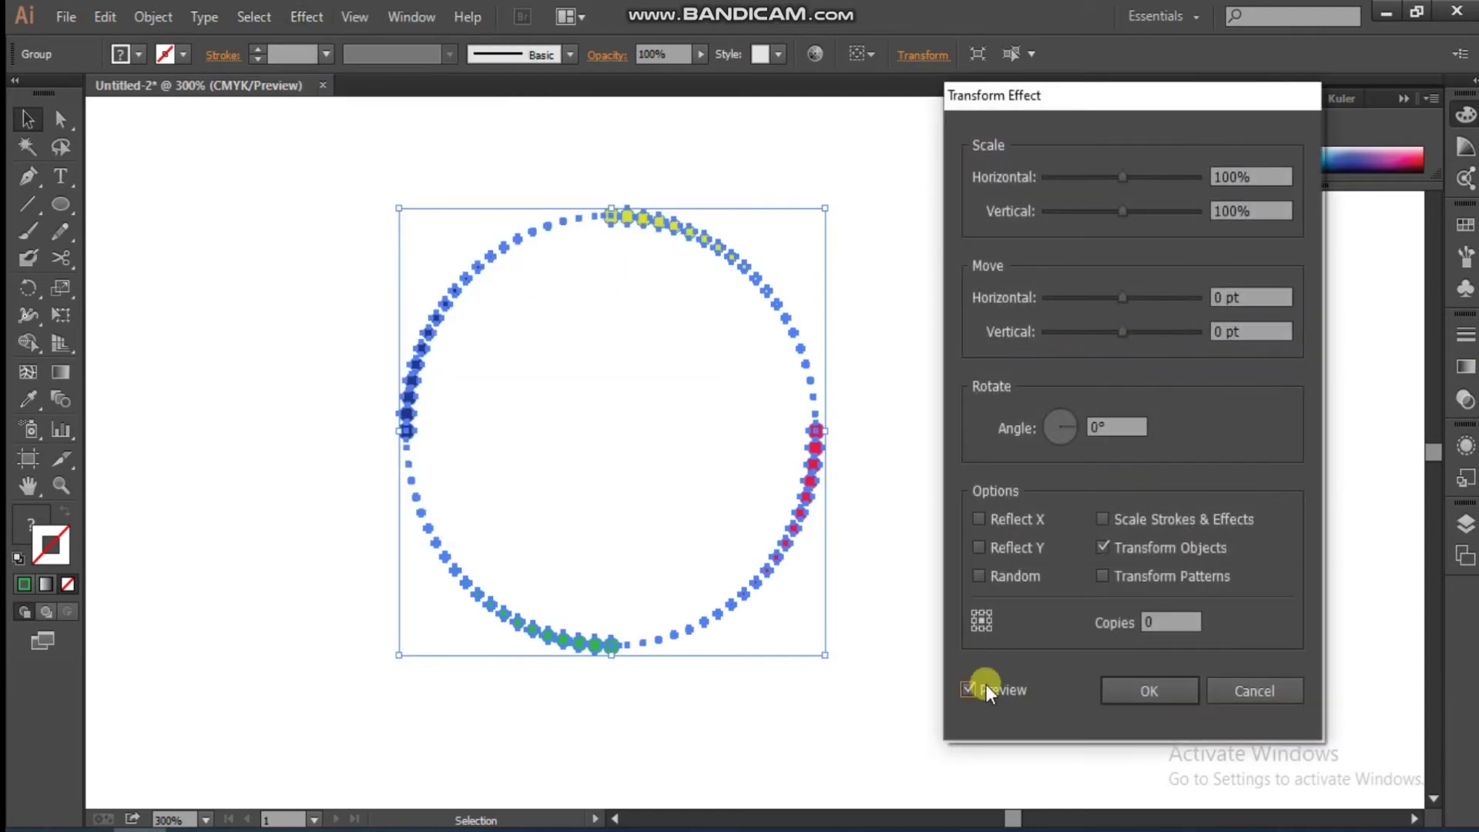
{"action": "key", "text": "Down"}
{"action": "key", "text": "Down"}
{"action": "key", "text": "Down"}
{"action": "key", "text": "Down"}
{"action": "key", "text": "Down"}
{"action": "key", "text": "Down"}
{"action": "key", "text": "Down"}
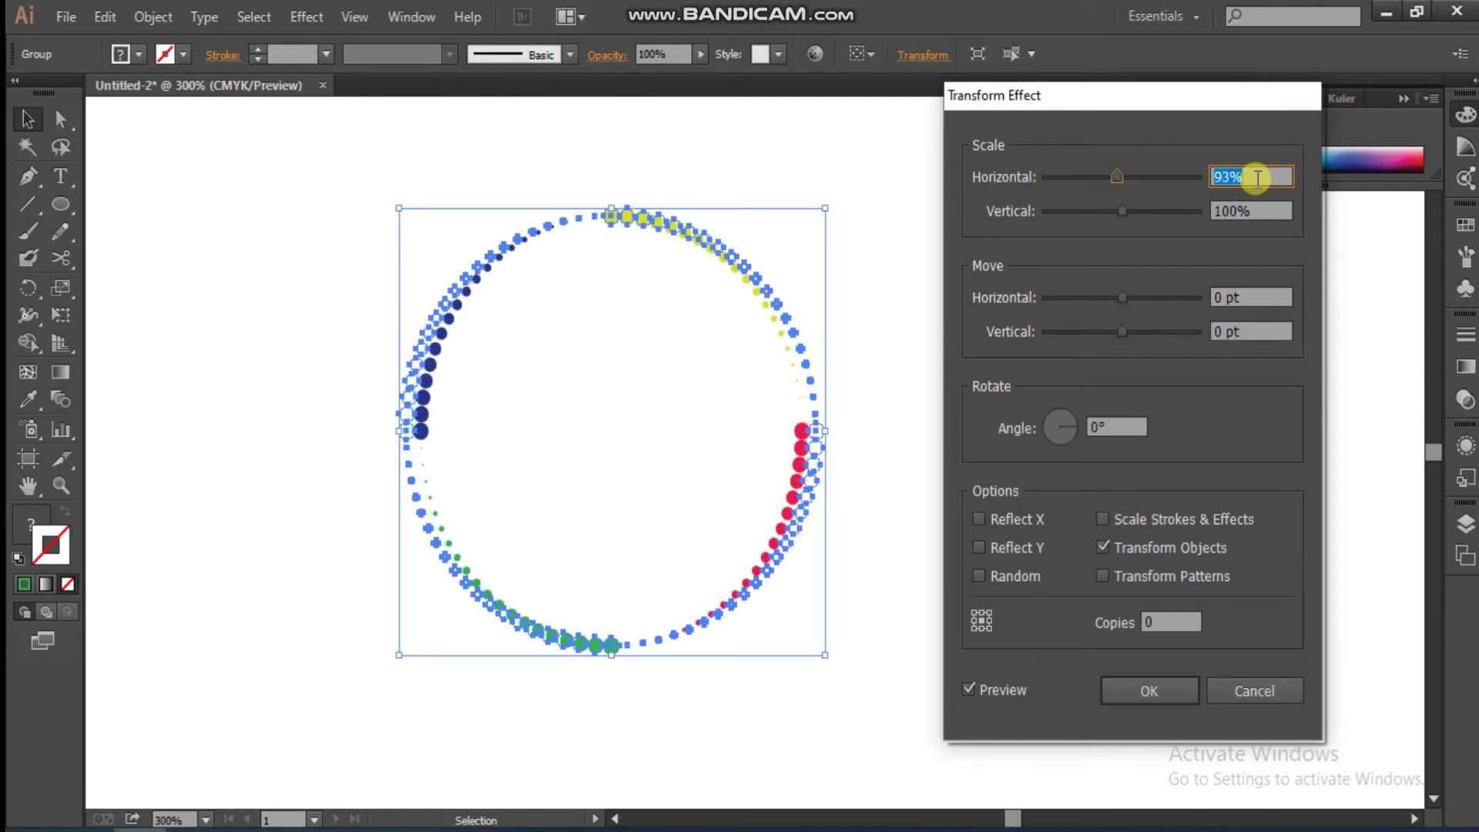
{"action": "key", "text": "Down"}
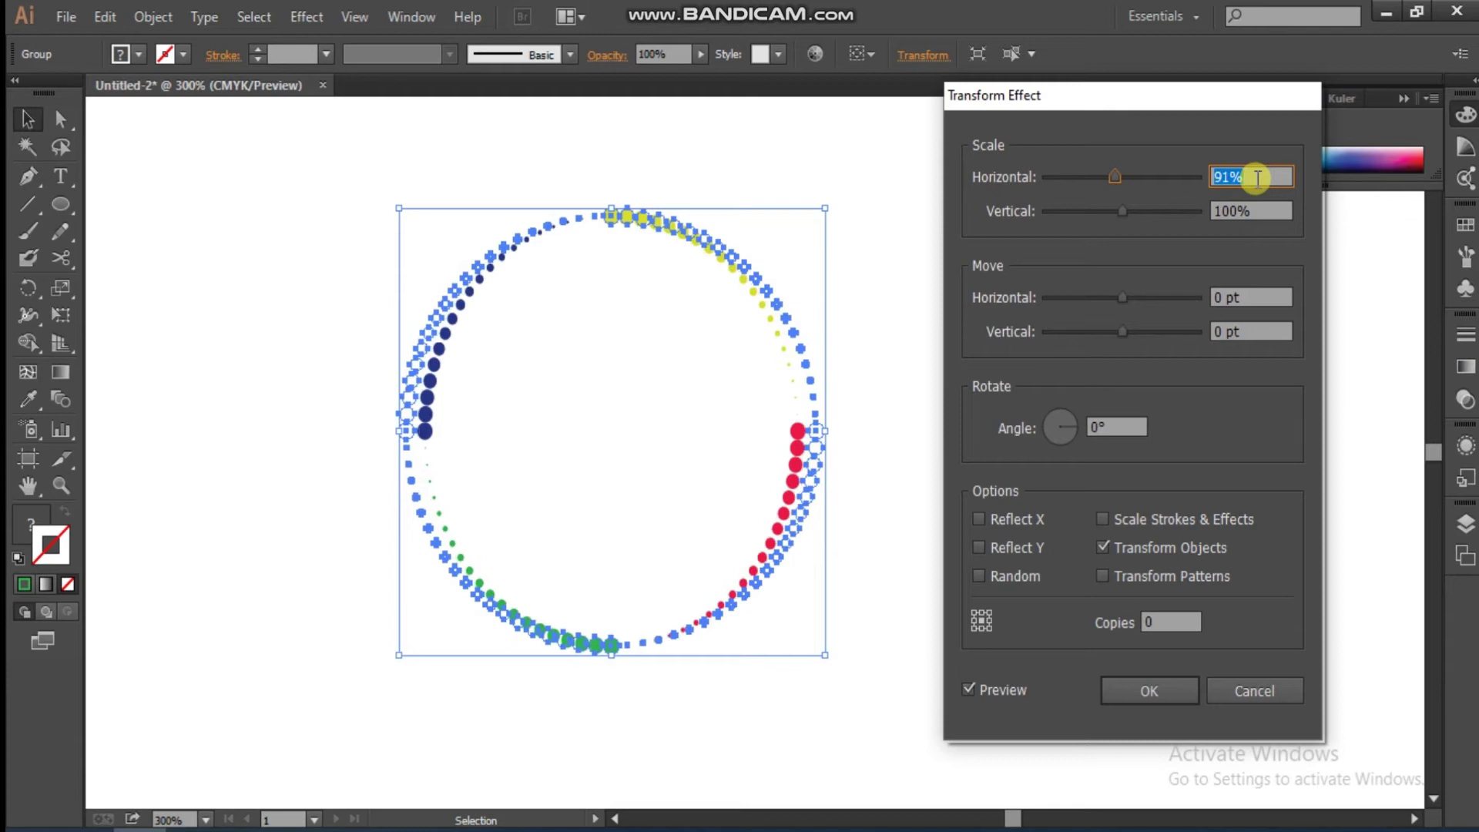
Step: Set the Transform effect's vertical scale to 91%
{"action": "key", "text": "Tab"}
{"action": "key", "text": "Down"}
{"action": "key", "text": "Down"}
{"action": "key", "text": "Down"}
{"action": "key", "text": "Down"}
{"action": "key", "text": "Down"}
{"action": "key", "text": "Down"}
{"action": "key", "text": "Down"}
{"action": "key", "text": "Down"}
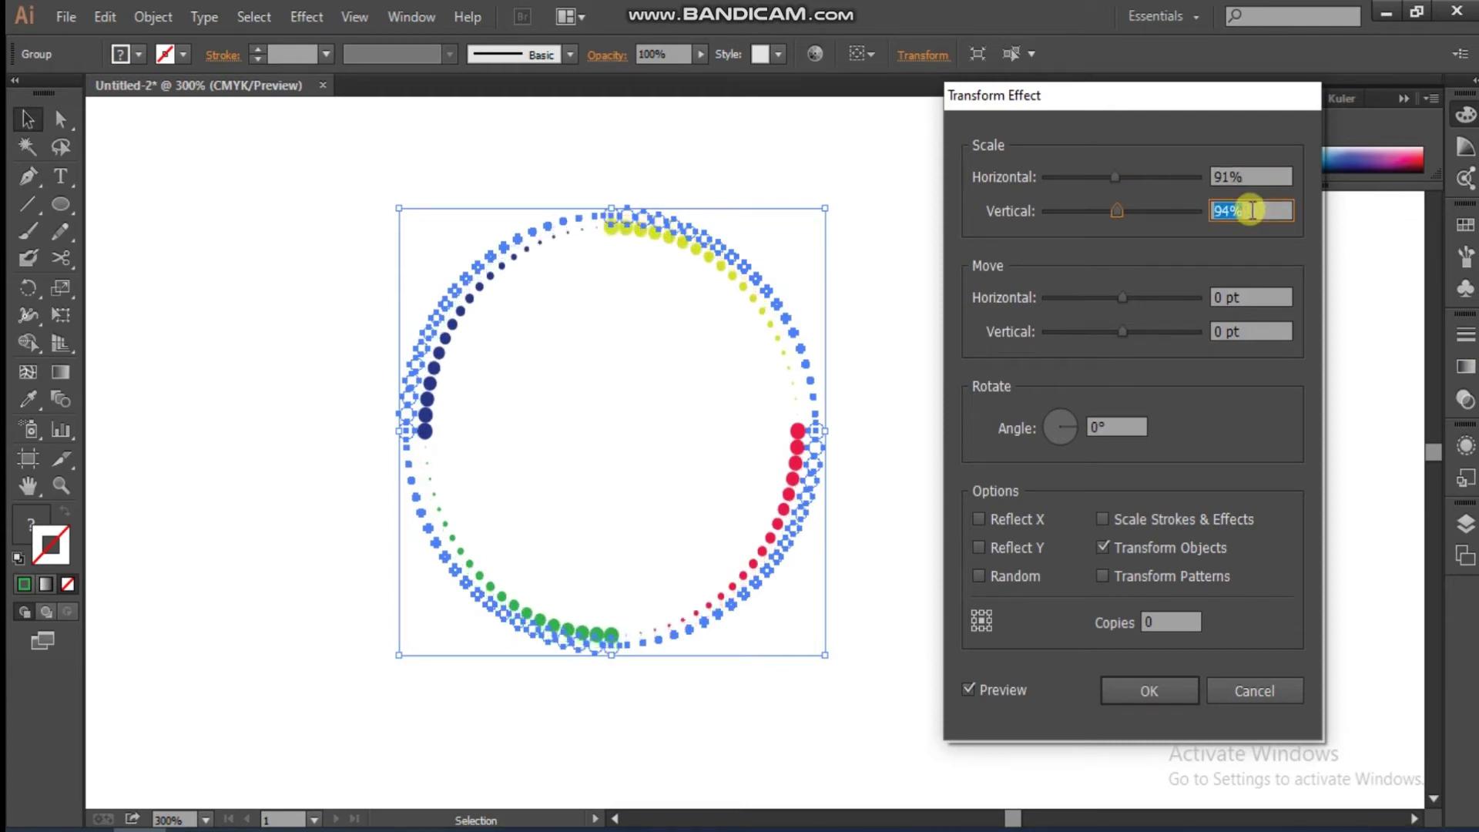
{"action": "key", "text": "Down"}
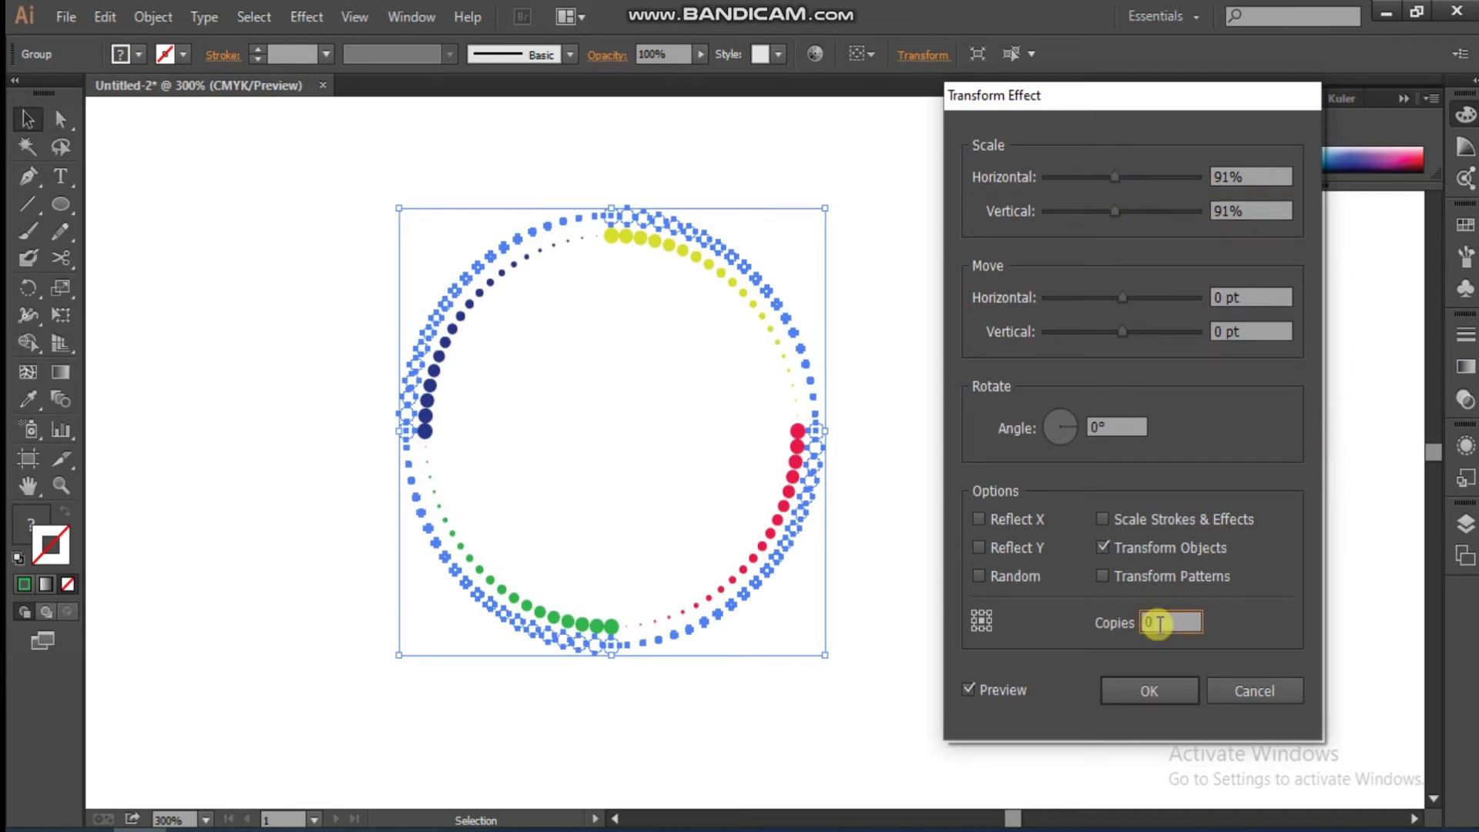
Step: Set the Transform effect's number of copies to 22
{"action": "key", "text": "Up"}
{"action": "key", "text": "Up"}
{"action": "key", "text": "Up"}
{"action": "key", "text": "Up"}
{"action": "key", "text": "Up"}
{"action": "key", "text": "Up"}
{"action": "key", "text": "Up"}
{"action": "key", "text": "Up"}
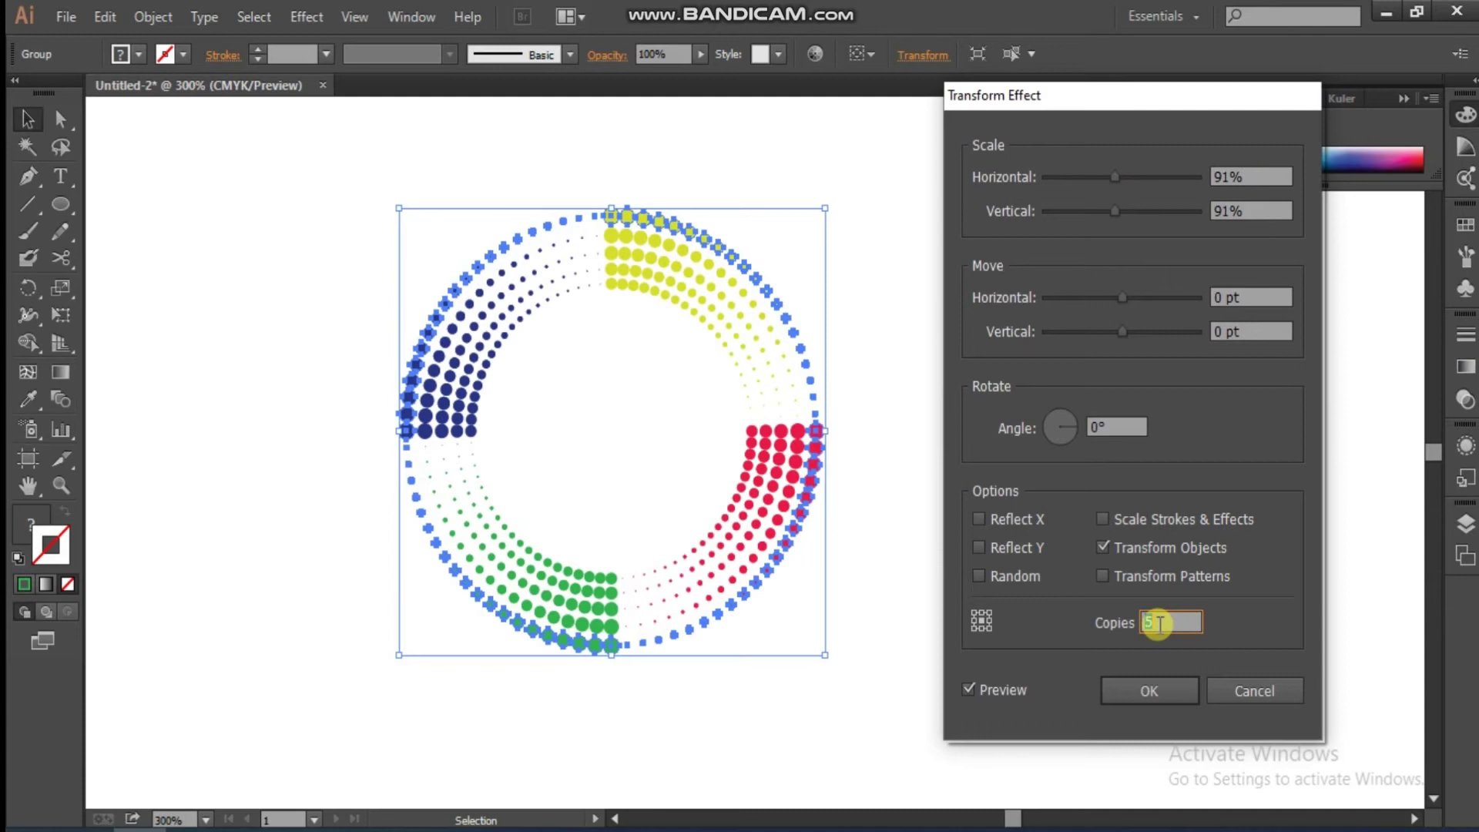
{"action": "key", "text": "Up"}
{"action": "key", "text": "Up"}
{"action": "key", "text": "Up"}
{"action": "key", "text": "Up"}
{"action": "key", "text": "Up"}
{"action": "key", "text": "Up"}
{"action": "key", "text": "Up"}
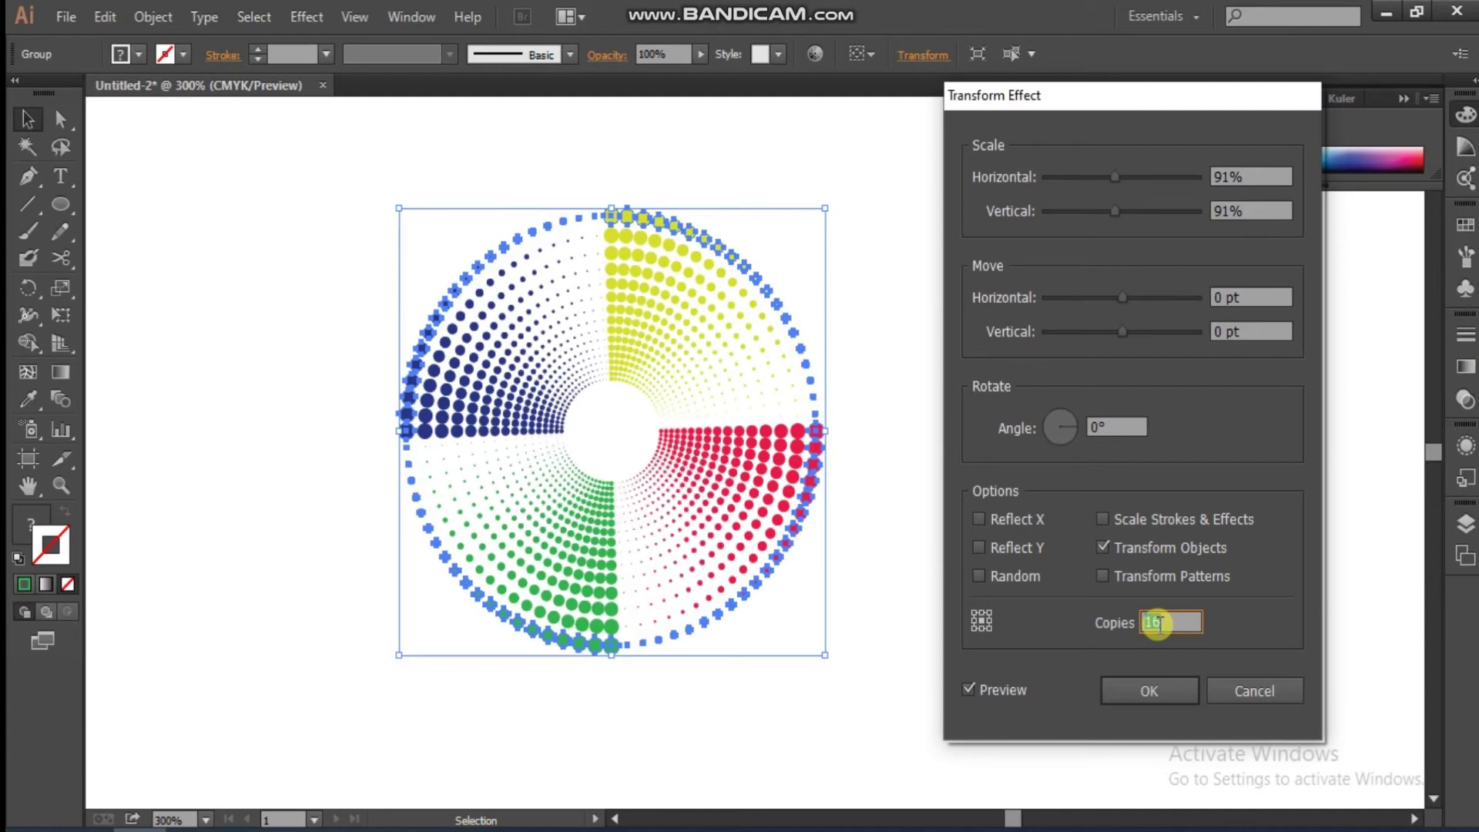
{"action": "key", "text": "Up"}
{"action": "key", "text": "Up"}
{"action": "key", "text": "Up"}
{"action": "key", "text": "Up"}
{"action": "key", "text": "Up"}
{"action": "key", "text": "Up"}
{"action": "key", "text": "Up"}
{"action": "key", "text": "Up"}
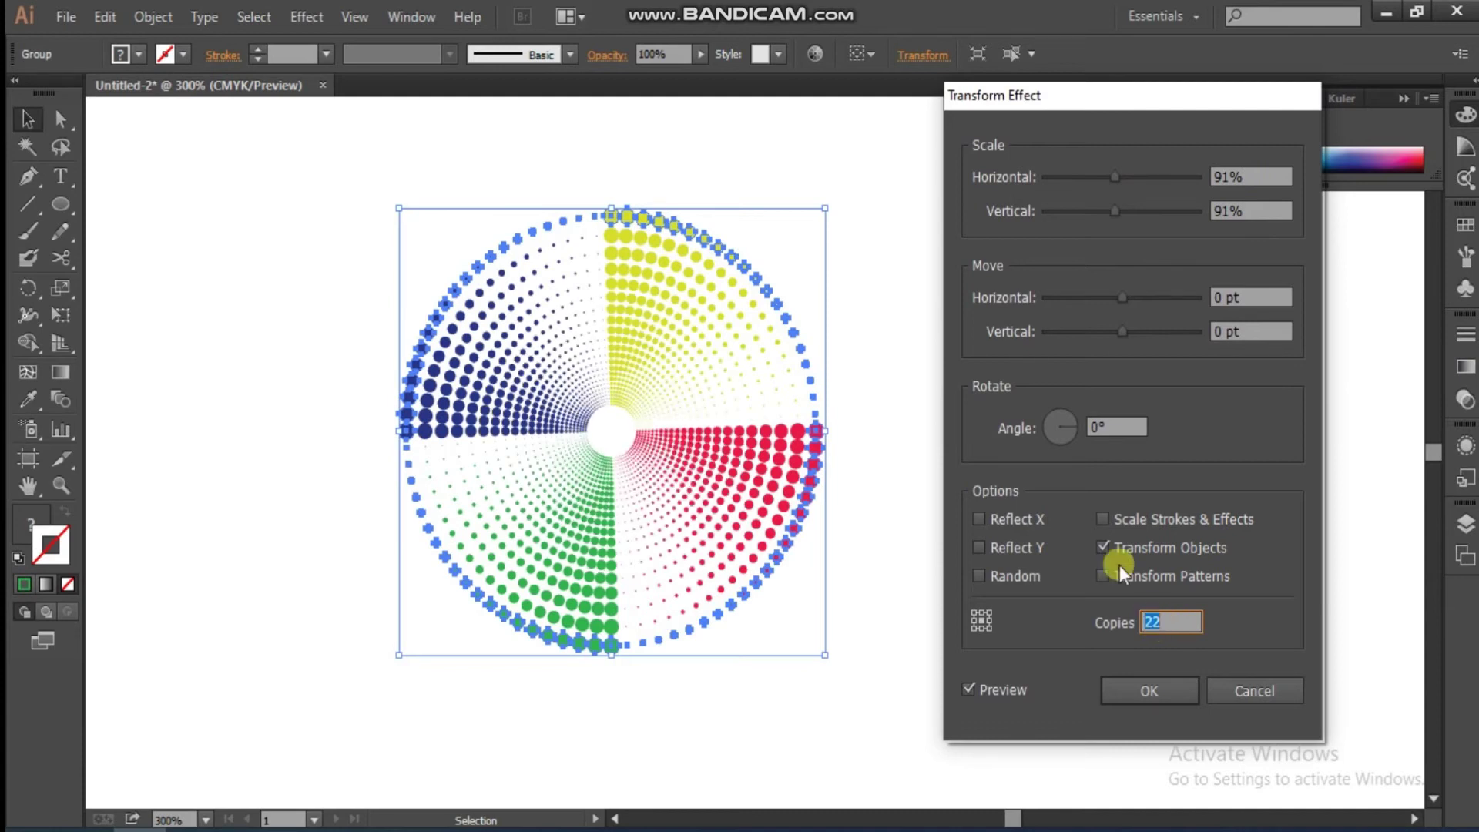
Step: Set the Transform effect's rotation angle to 16° and apply the effect
{"action": "left_click", "coordinate": [1118, 428]}
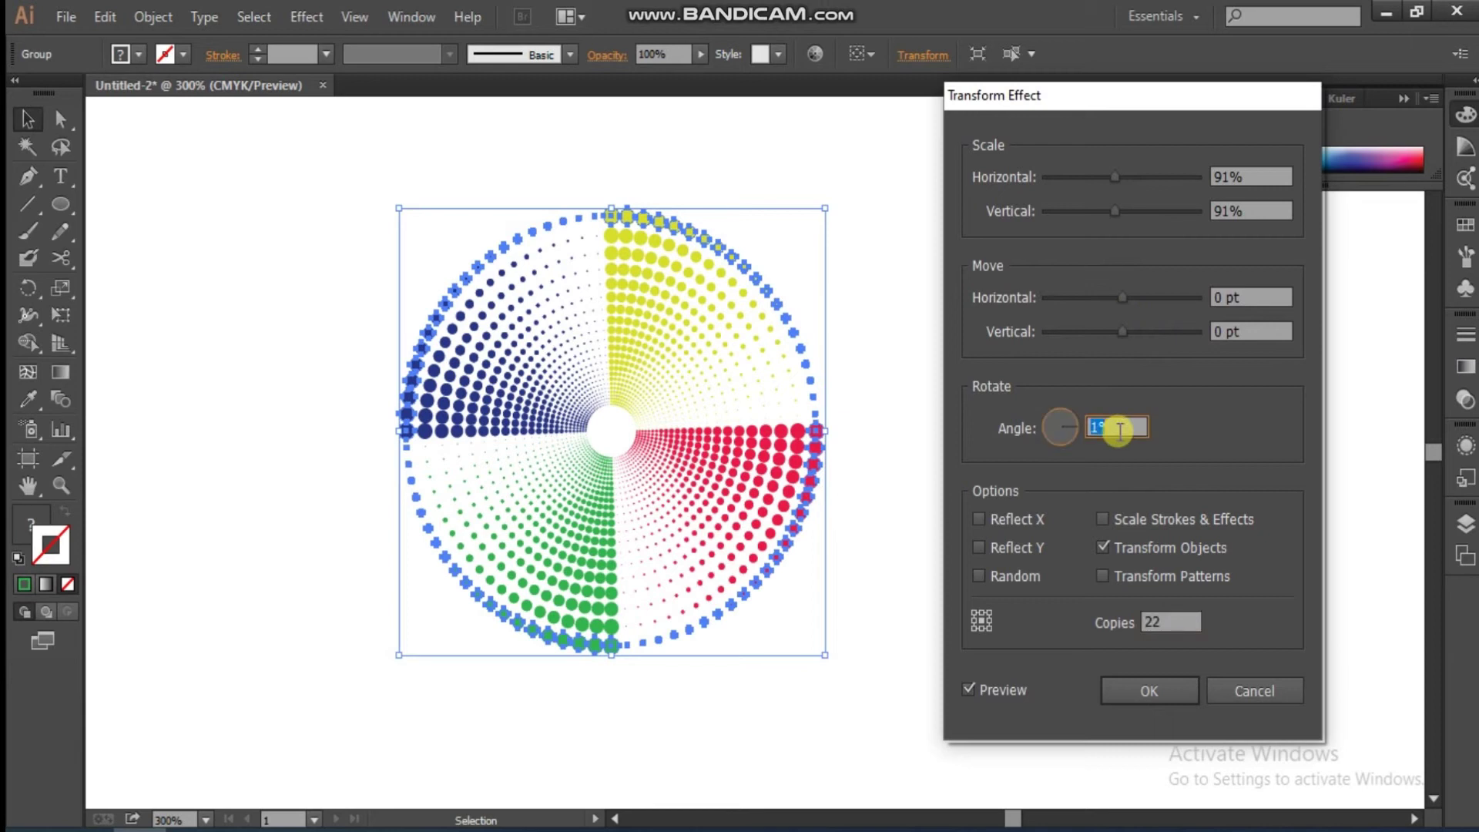
{"action": "key", "text": "Up"}
{"action": "key", "text": "Up"}
{"action": "key", "text": "Up"}
{"action": "key", "text": "Up"}
{"action": "key", "text": "Up"}
{"action": "key", "text": "Up"}
{"action": "key", "text": "Up"}
{"action": "key", "text": "Up"}
{"action": "key", "text": "Up"}
{"action": "key", "text": "Up"}
{"action": "key", "text": "Up"}
{"action": "key", "text": "Up"}
{"action": "key", "text": "Up"}
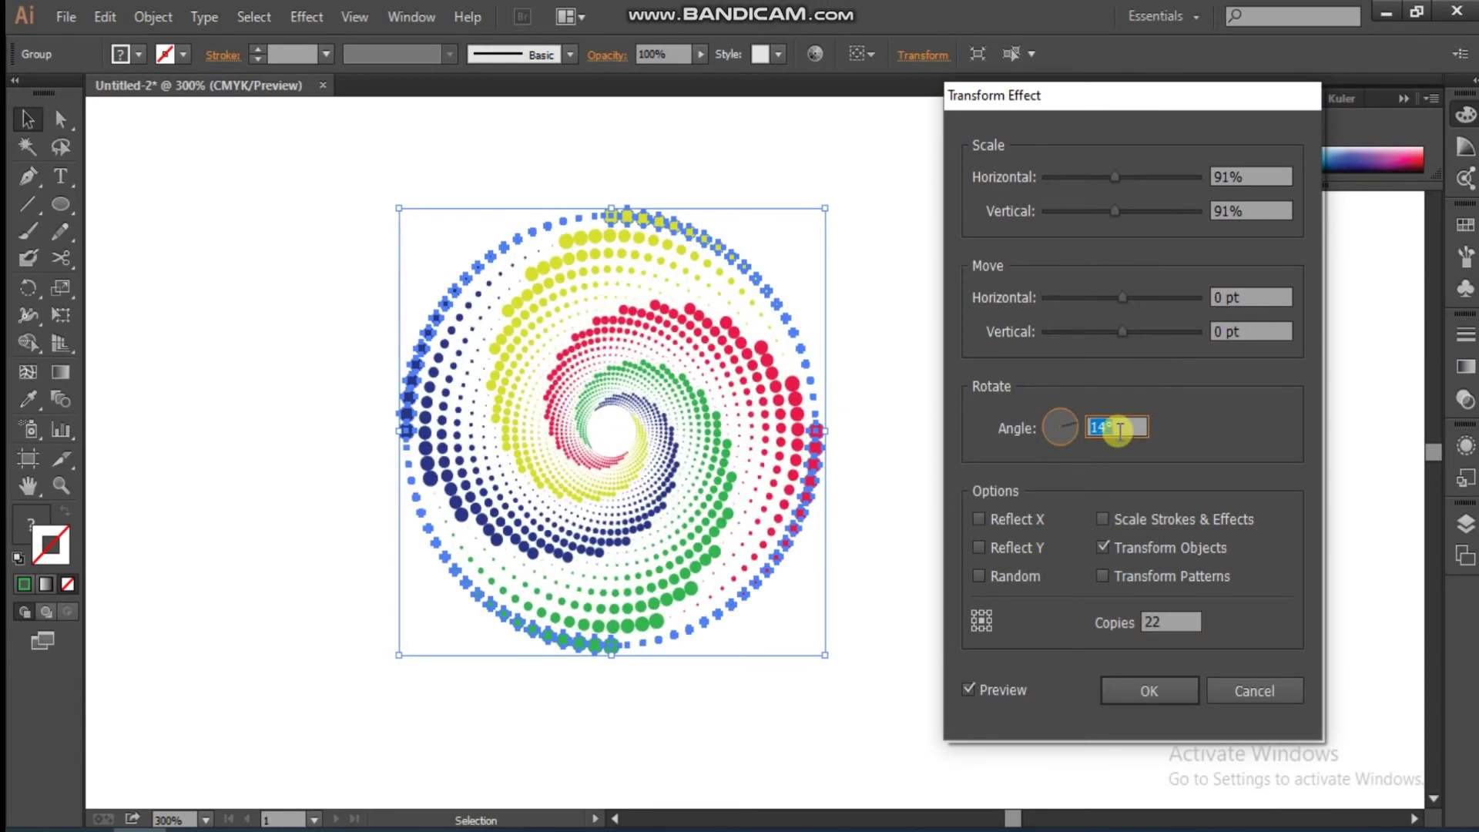
{"action": "key", "text": "Up"}
{"action": "key", "text": "Up"}
{"action": "key", "text": "Up"}
{"action": "key", "text": "Up"}
{"action": "key", "text": "Up"}
{"action": "key", "text": "Up"}
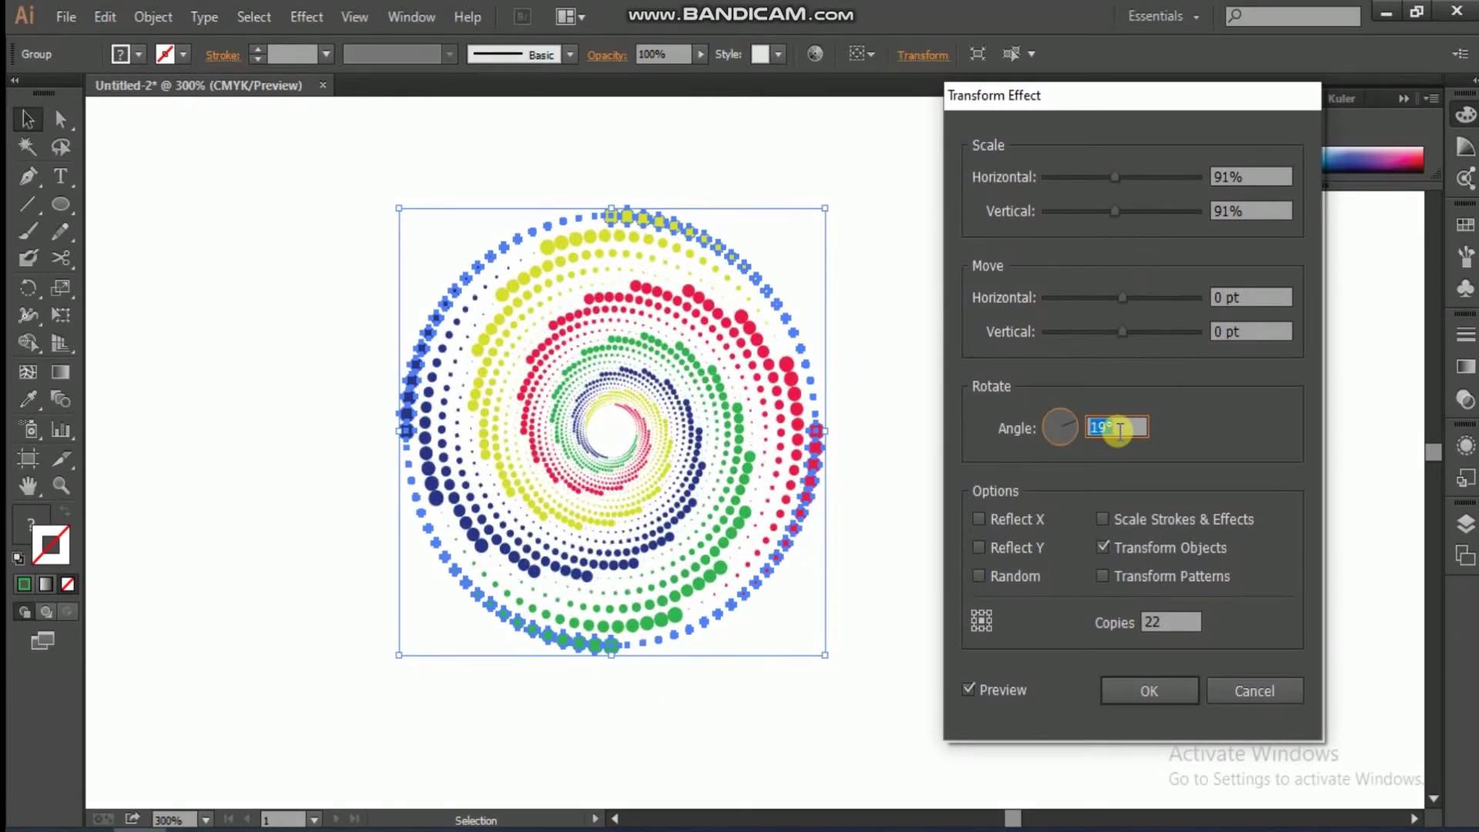
{"action": "key", "text": "Down"}
{"action": "key", "text": "Down"}
{"action": "key", "text": "Down"}
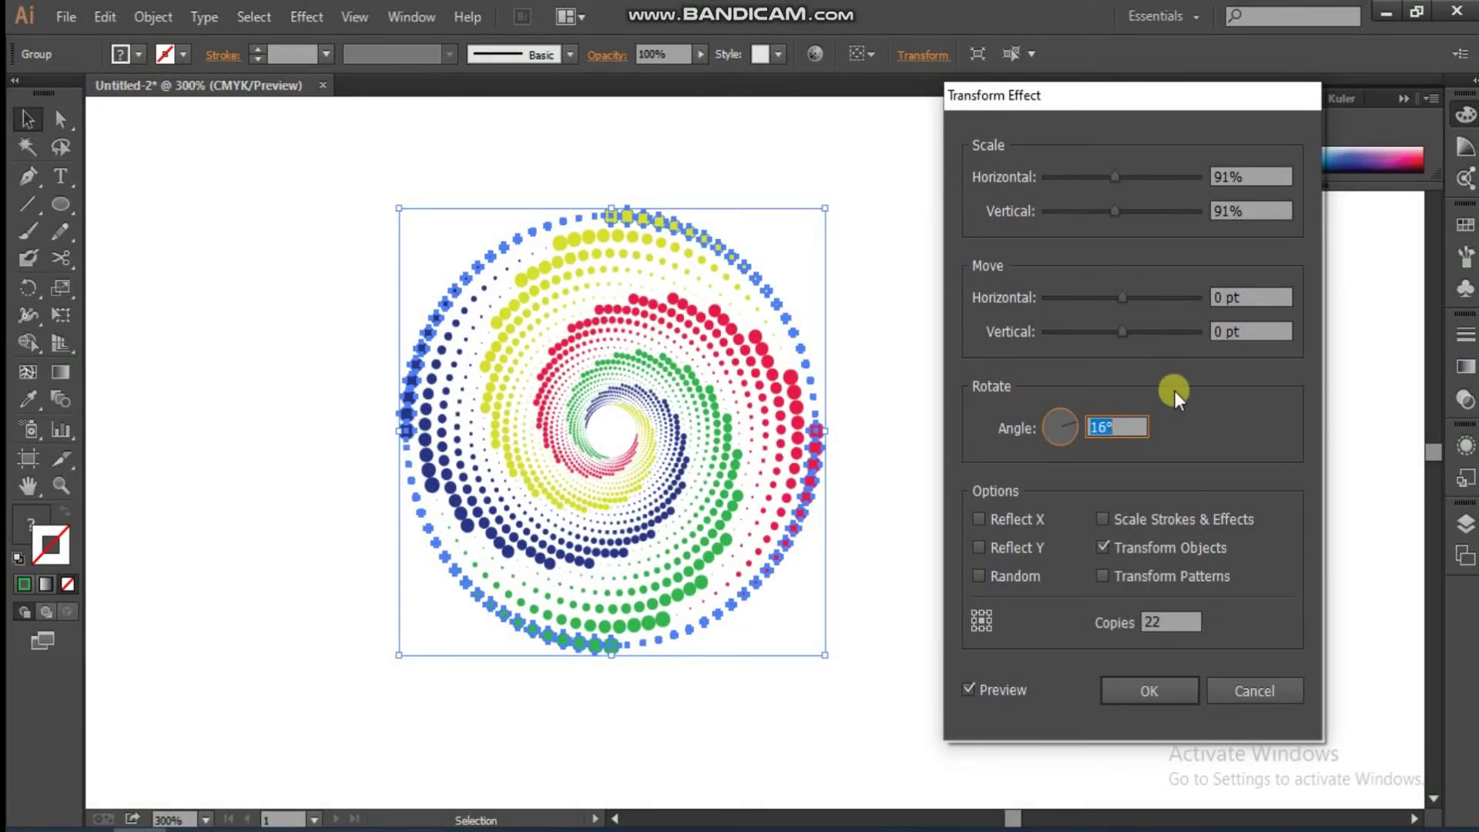
{"action": "left_click", "coordinate": [1172, 698]}
Step: Expand the appearance of the dotted spiral and ungroup it
{"action": "left_click_drag", "start_coordinate": [365, 189], "coordinate": [838, 616]}
{"action": "scroll", "coordinate": [732, 467], "scroll_direction": "up", "scroll_amount": 2}
{"action": "scroll", "coordinate": [668, 375], "scroll_direction": "down", "scroll_amount": 2}
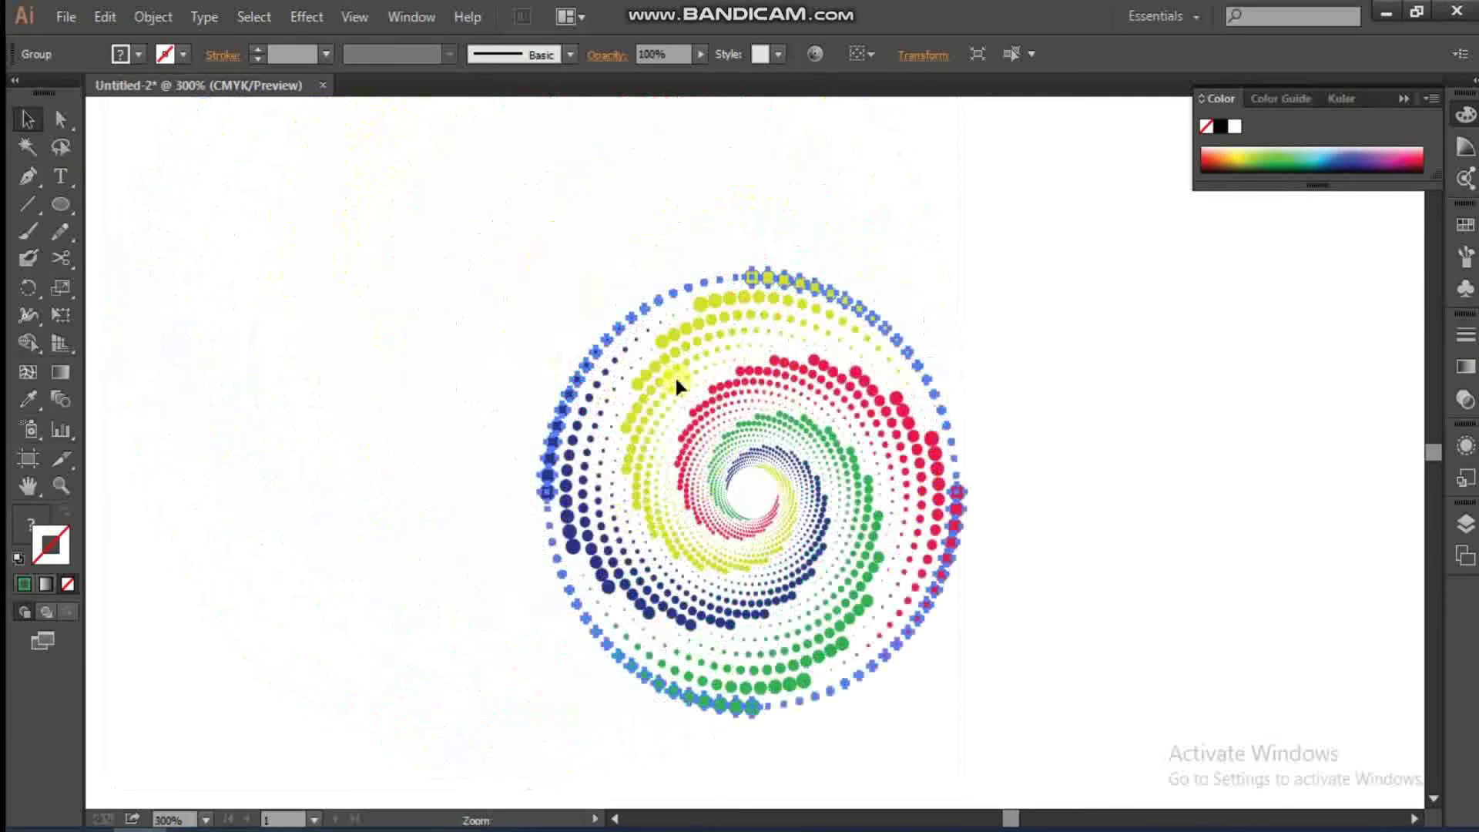
{"action": "left_click", "coordinate": [149, 21]}
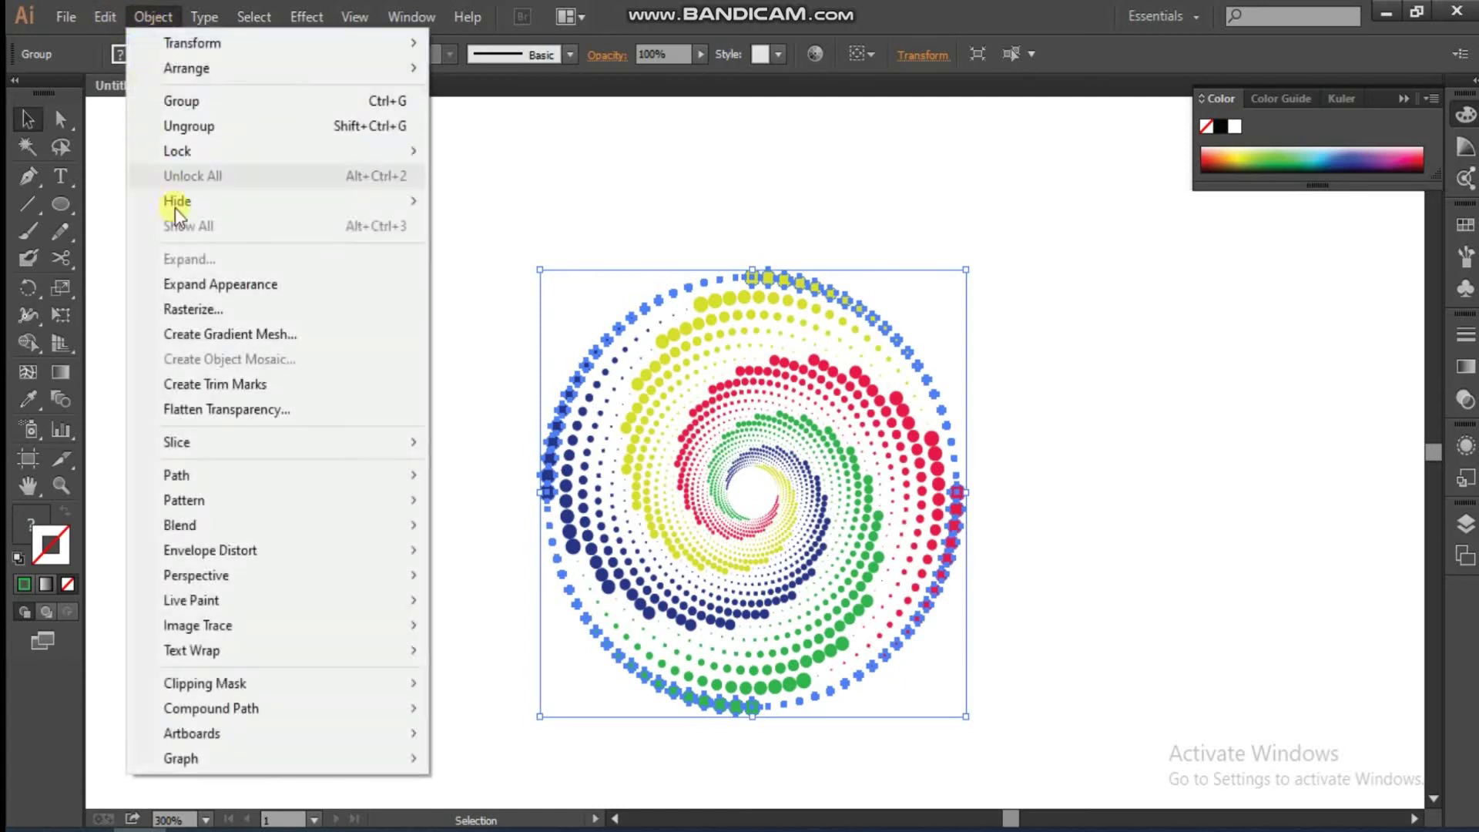
{"action": "left_click", "coordinate": [188, 284]}
{"action": "right_click", "coordinate": [718, 337]}
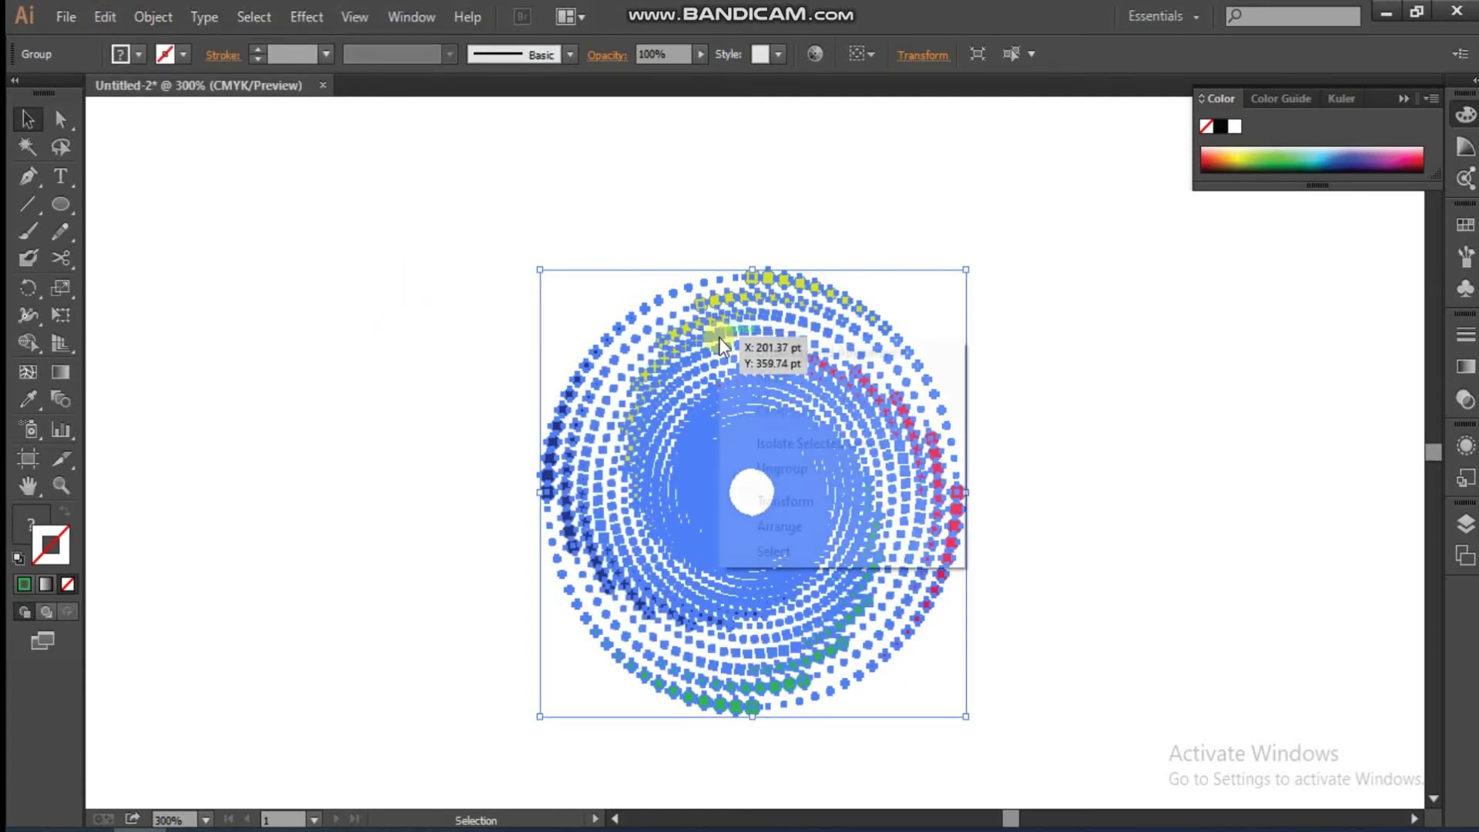
{"action": "left_click", "coordinate": [798, 472]}
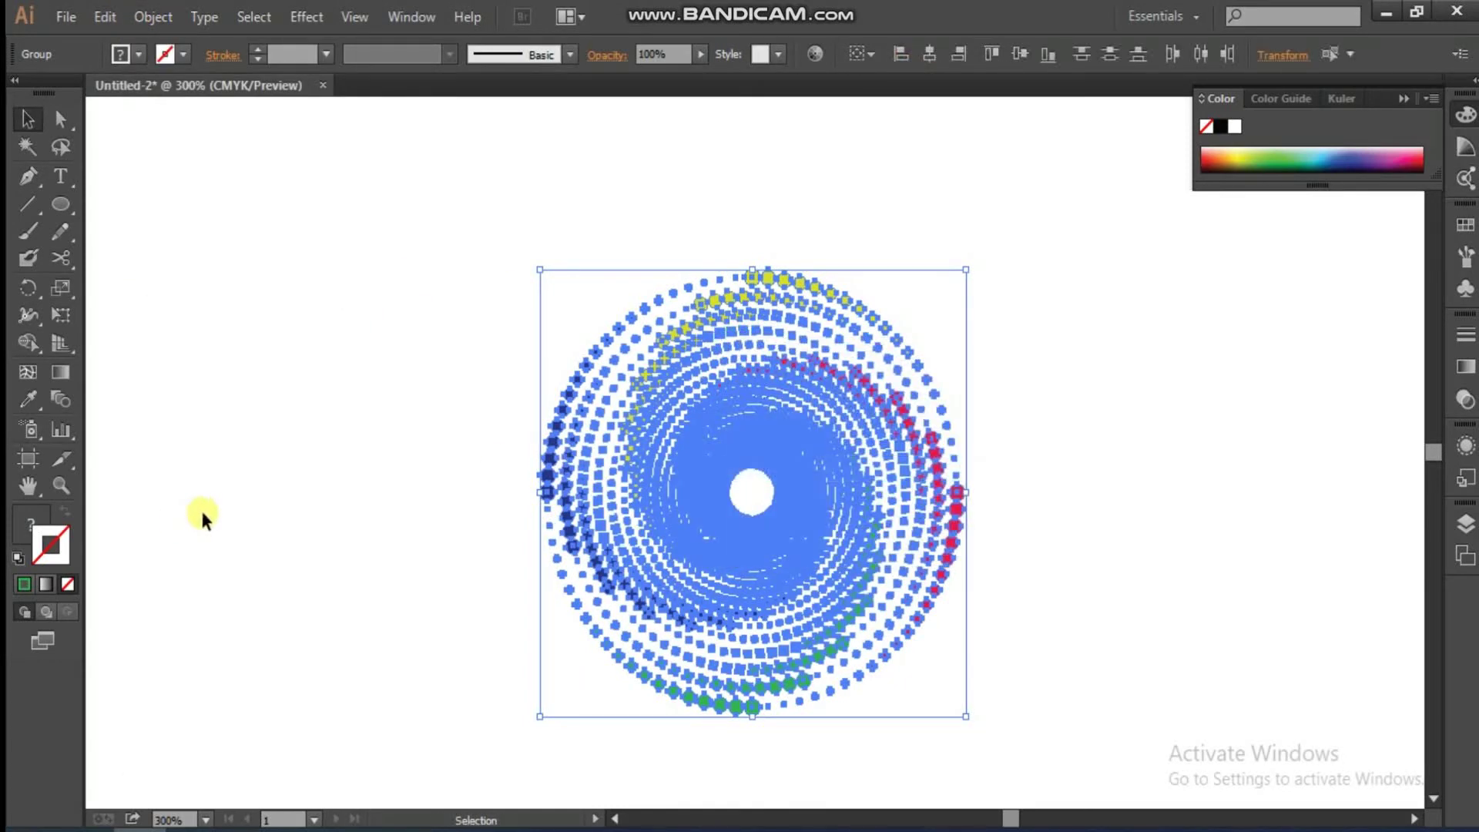
Step: Display the Pathfinder operations and ungroup the spiral once more into separate dots
{"action": "left_click", "coordinate": [393, 14]}
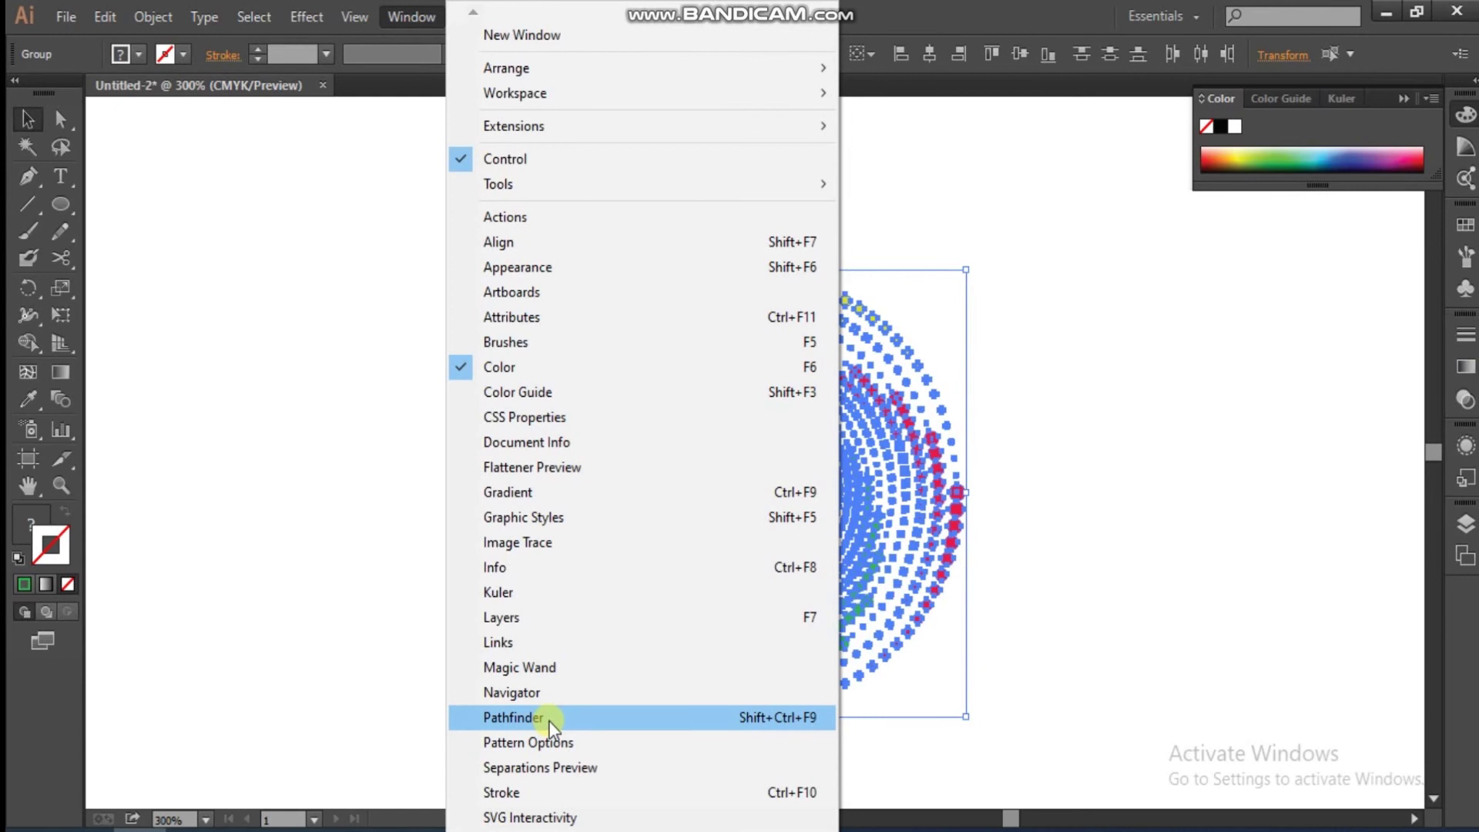
{"action": "left_click", "coordinate": [515, 717]}
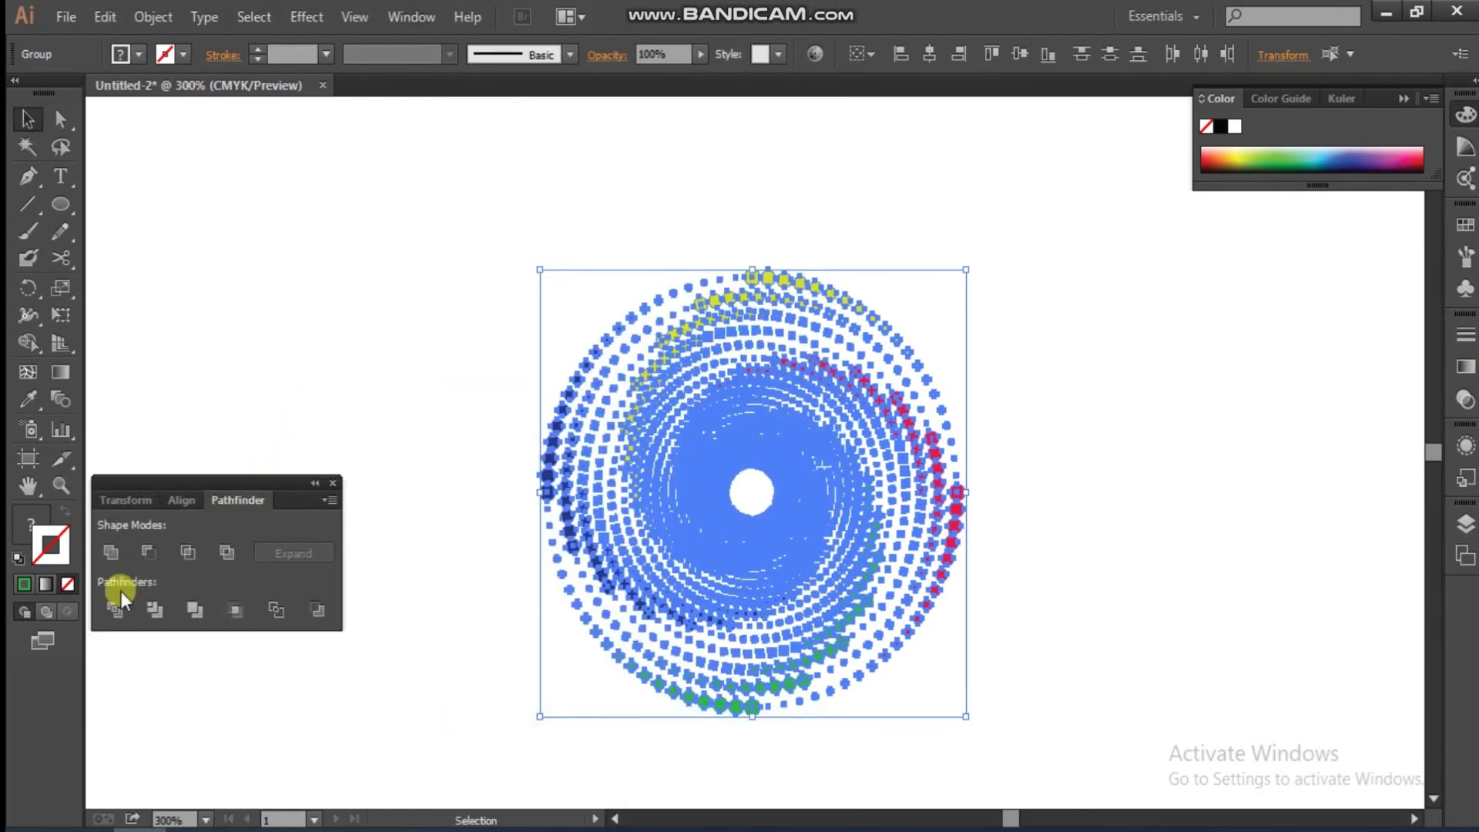
{"action": "right_click", "coordinate": [609, 397]}
{"action": "left_click", "coordinate": [627, 509]}
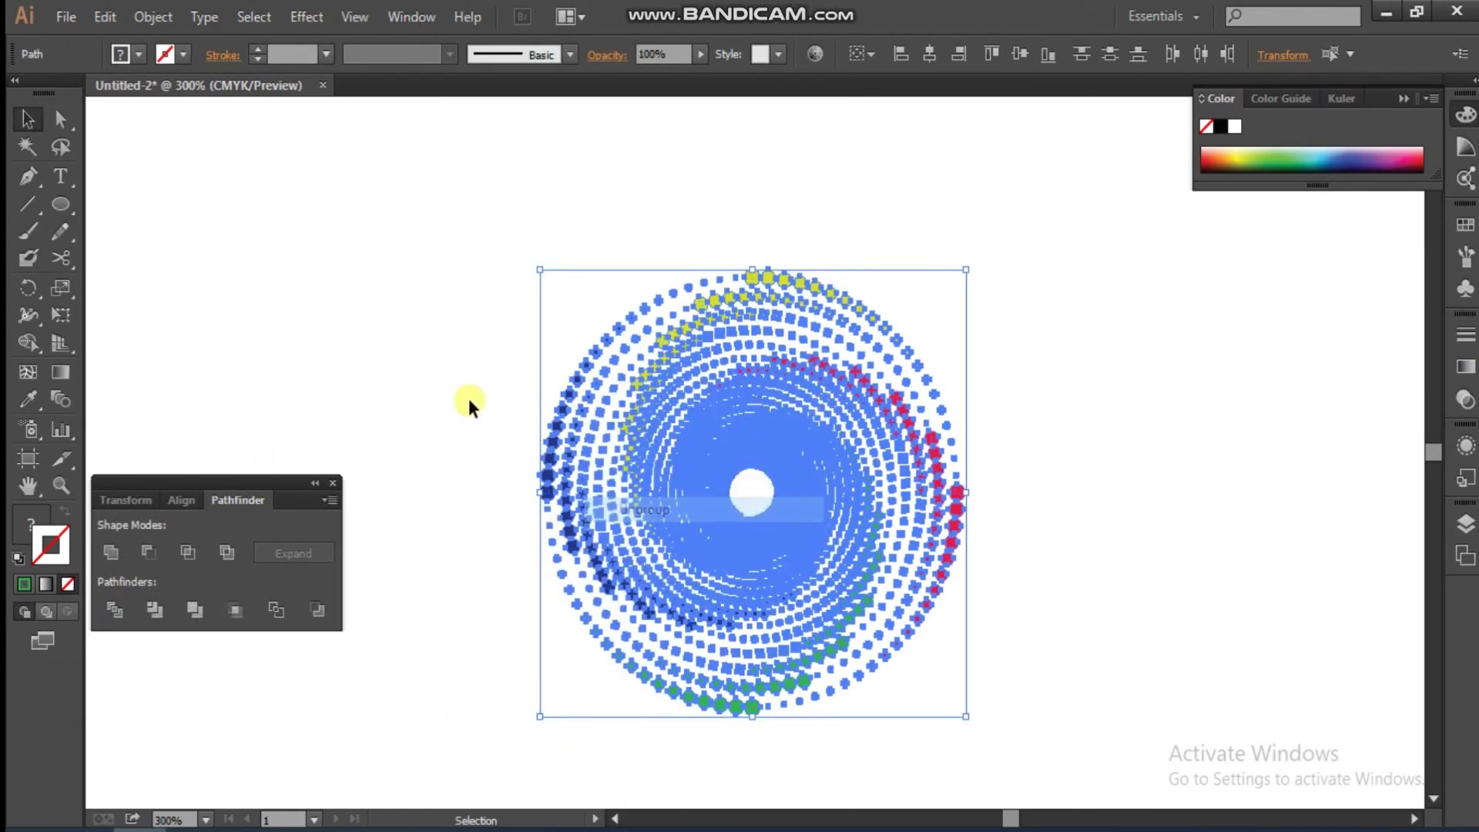
Step: Select all dark blue dots by their shared fill color and unite them into one group
{"action": "left_click", "coordinate": [471, 399]}
{"action": "left_click_drag", "start_coordinate": [574, 396], "coordinate": [577, 382]}
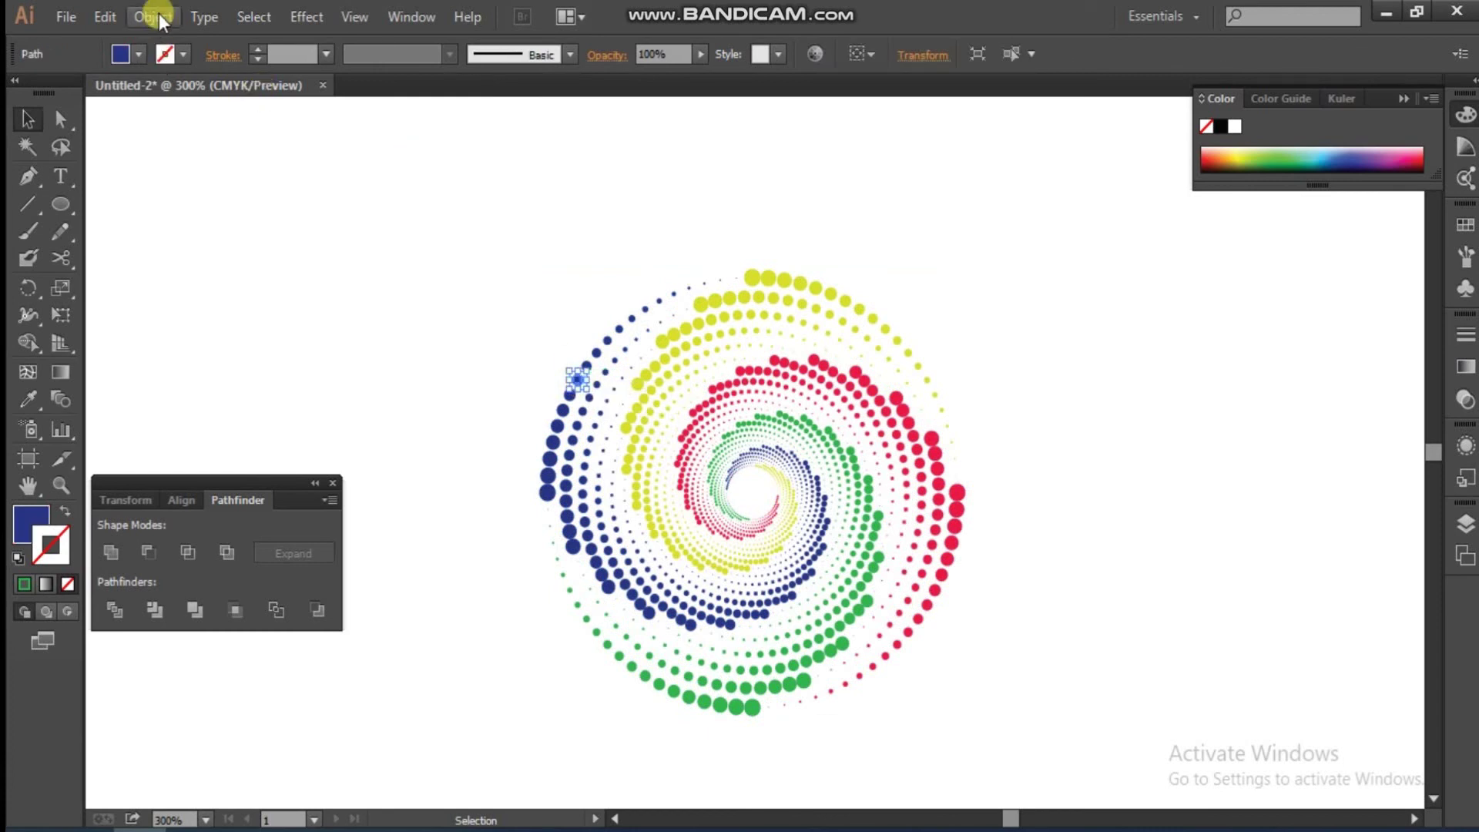
{"action": "left_click", "coordinate": [235, 17]}
{"action": "mouse_move", "coordinate": [284, 233]}
{"action": "left_click", "coordinate": [598, 333]}
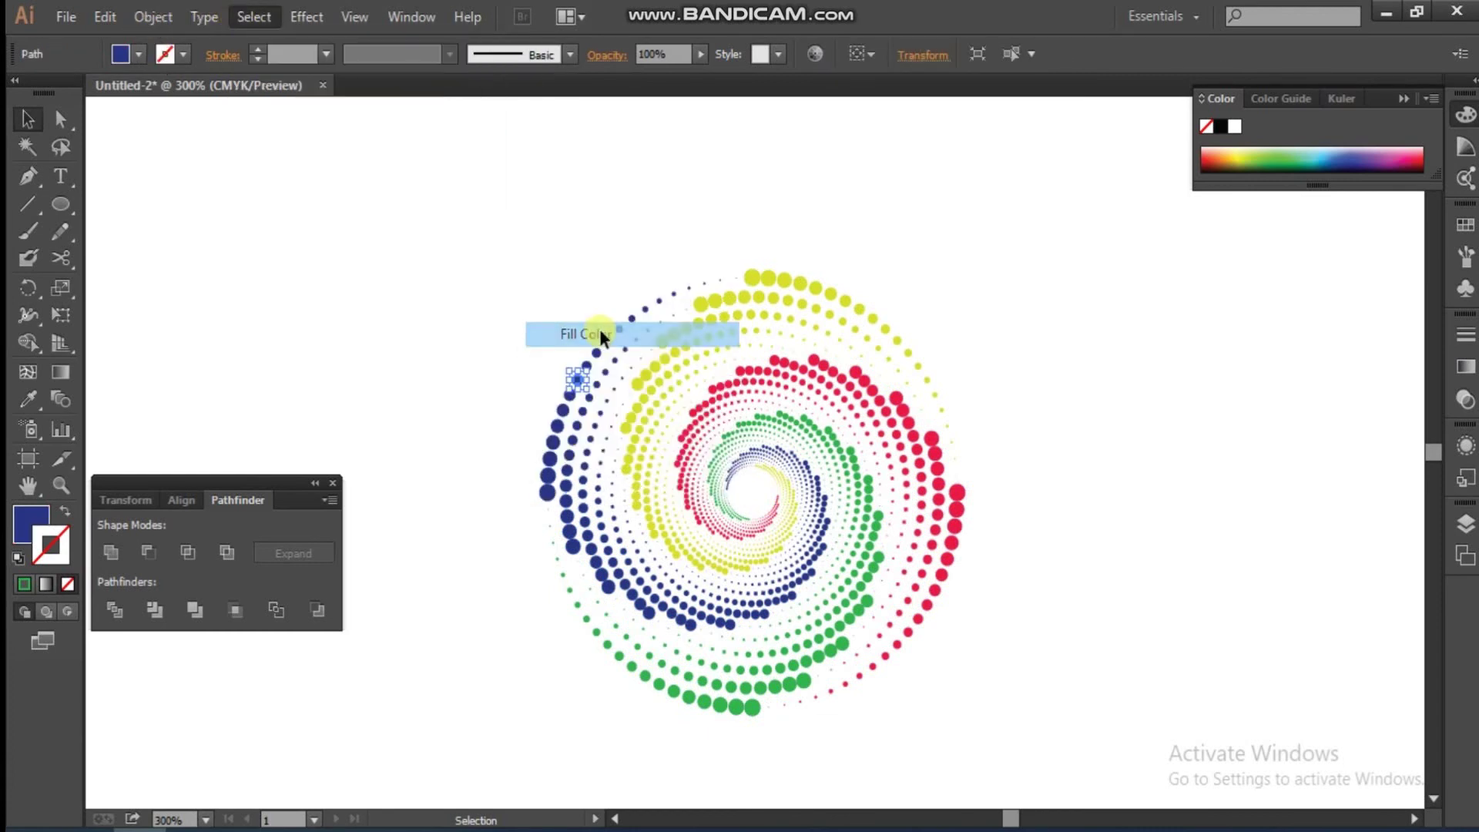
{"action": "left_click", "coordinate": [122, 553]}
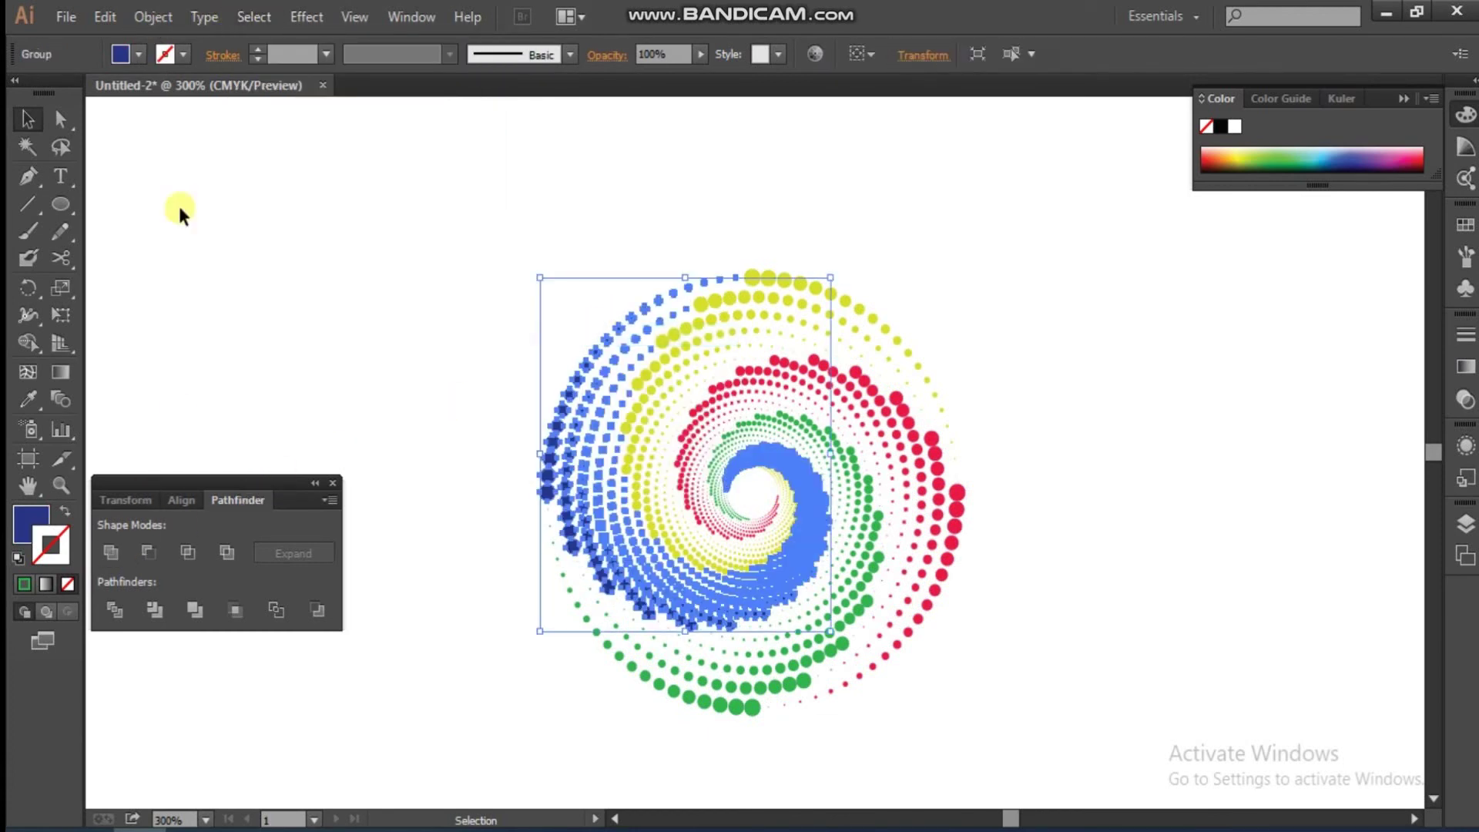
Step: Hide the united dark blue dots
{"action": "left_click", "coordinate": [151, 16]}
{"action": "mouse_move", "coordinate": [220, 197]}
{"action": "left_click", "coordinate": [485, 201]}
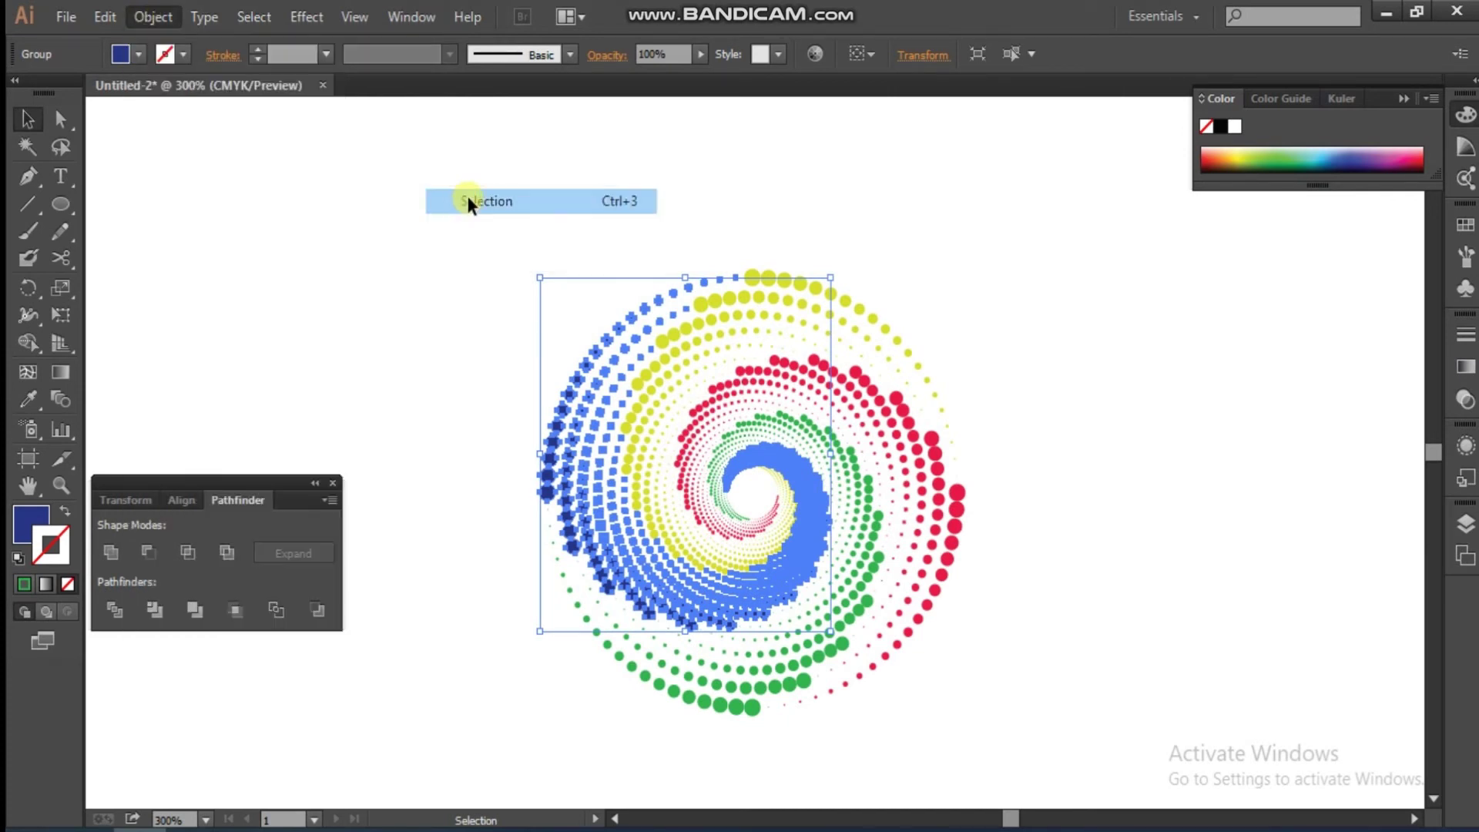
Step: Select all yellow-green dots by their shared fill color and unite them into one group
{"action": "left_click", "coordinate": [713, 296]}
{"action": "mouse_move", "coordinate": [284, 234]}
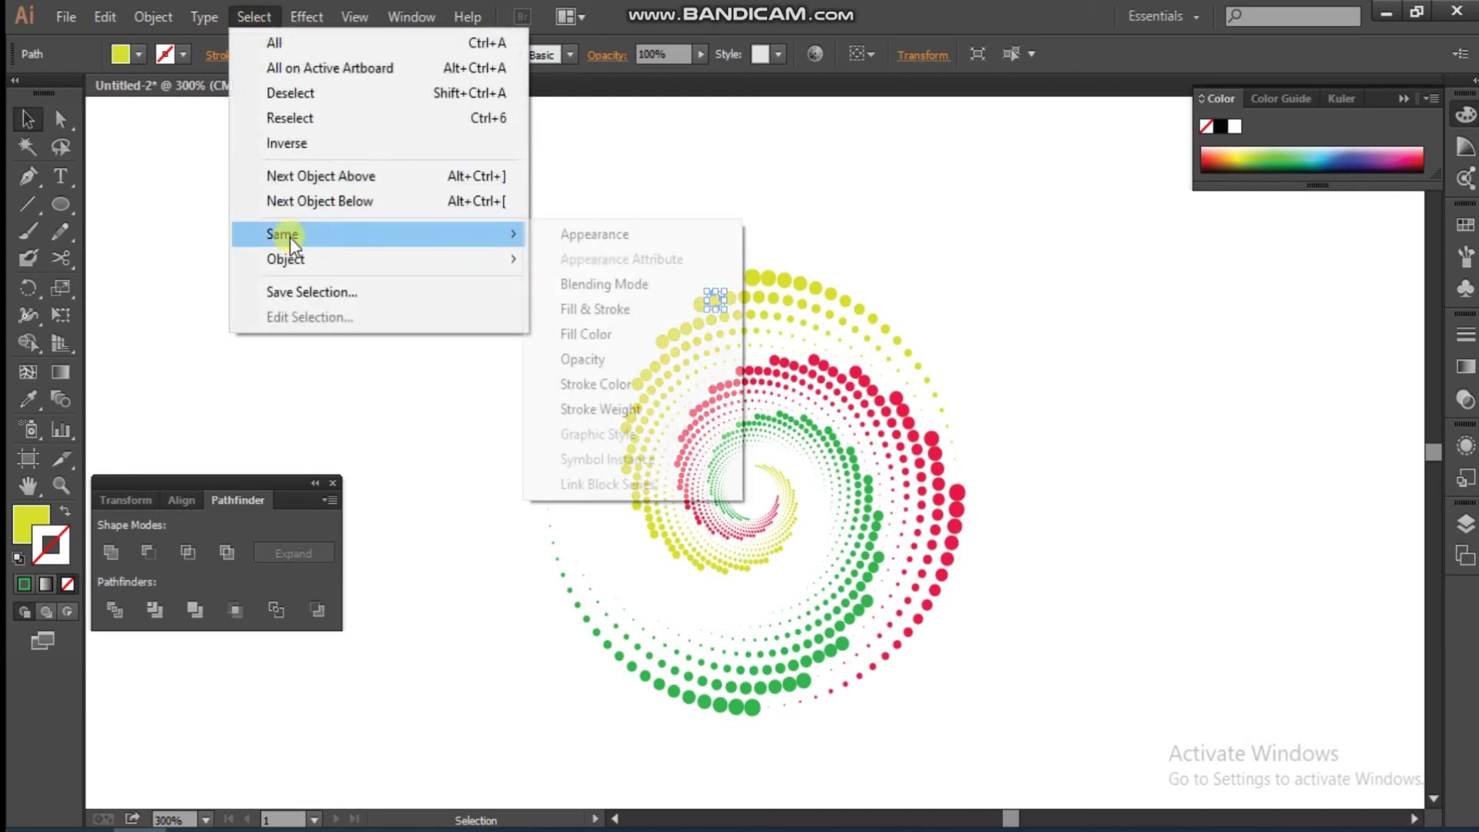
{"action": "left_click", "coordinate": [616, 333]}
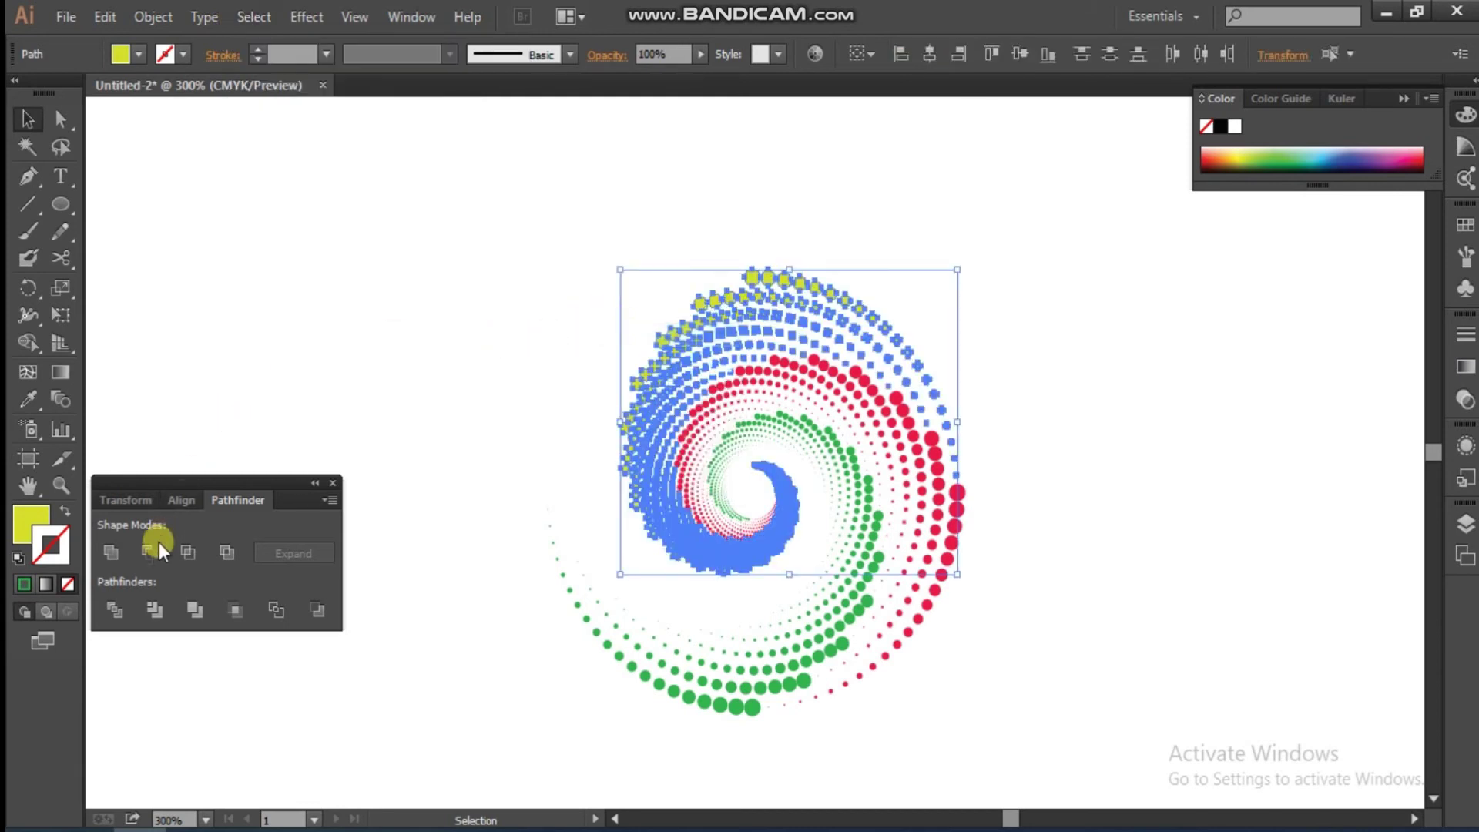
{"action": "left_click", "coordinate": [116, 551]}
Step: Show the hidden dark blue dots again, then hide them together with the united yellow-green dots
{"action": "left_click", "coordinate": [155, 16]}
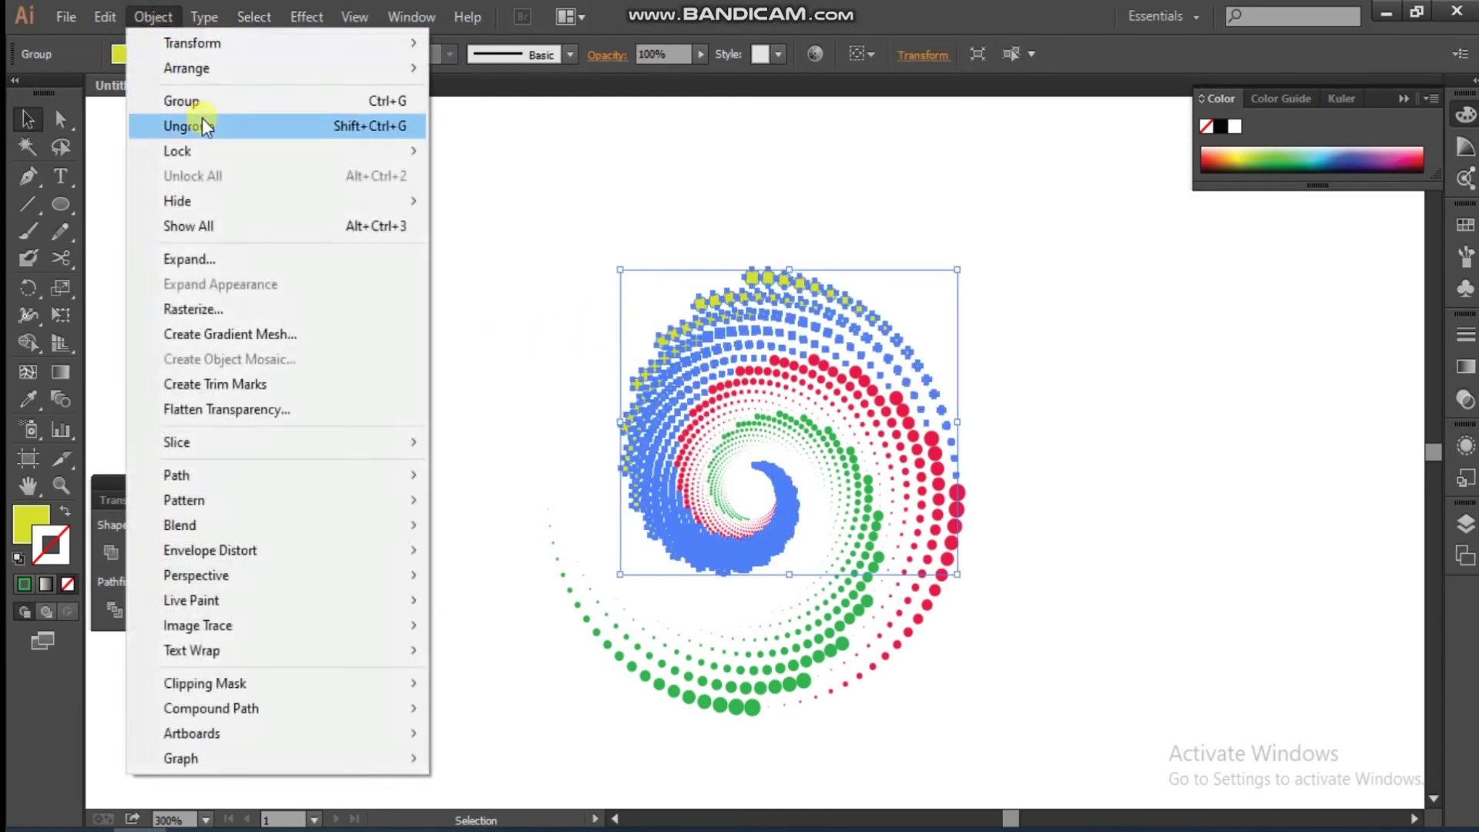
{"action": "left_click", "coordinate": [252, 224]}
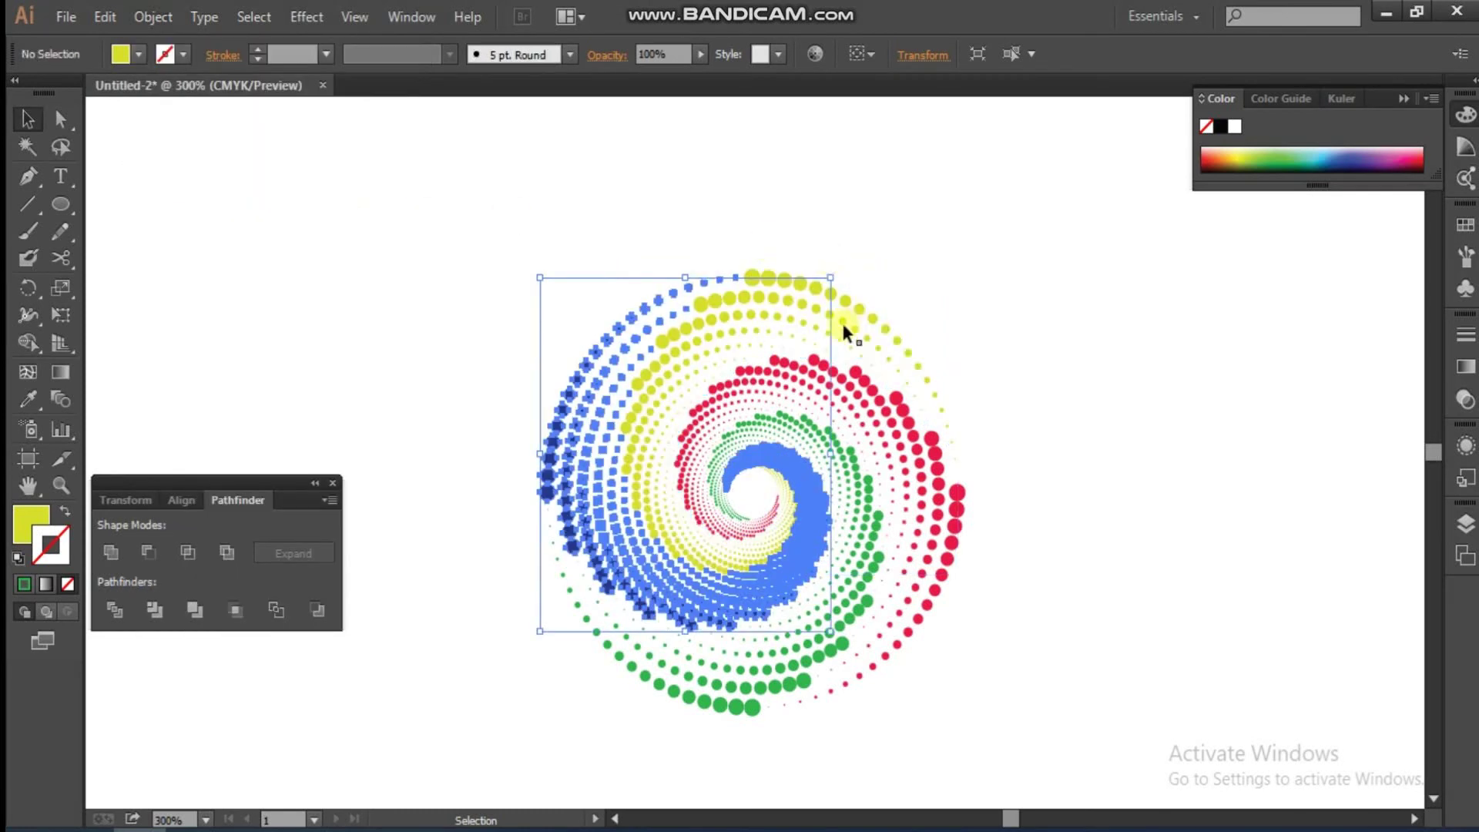
{"action": "left_click_drag", "start_coordinate": [778, 327], "coordinate": [636, 308]}
{"action": "left_click", "coordinate": [154, 28]}
{"action": "mouse_move", "coordinate": [209, 202]}
{"action": "left_click", "coordinate": [495, 200]}
Step: Select all red dots by their shared fill color and combine them into one group
{"action": "left_click", "coordinate": [857, 378]}
{"action": "left_click", "coordinate": [257, 17]}
{"action": "mouse_move", "coordinate": [425, 230]}
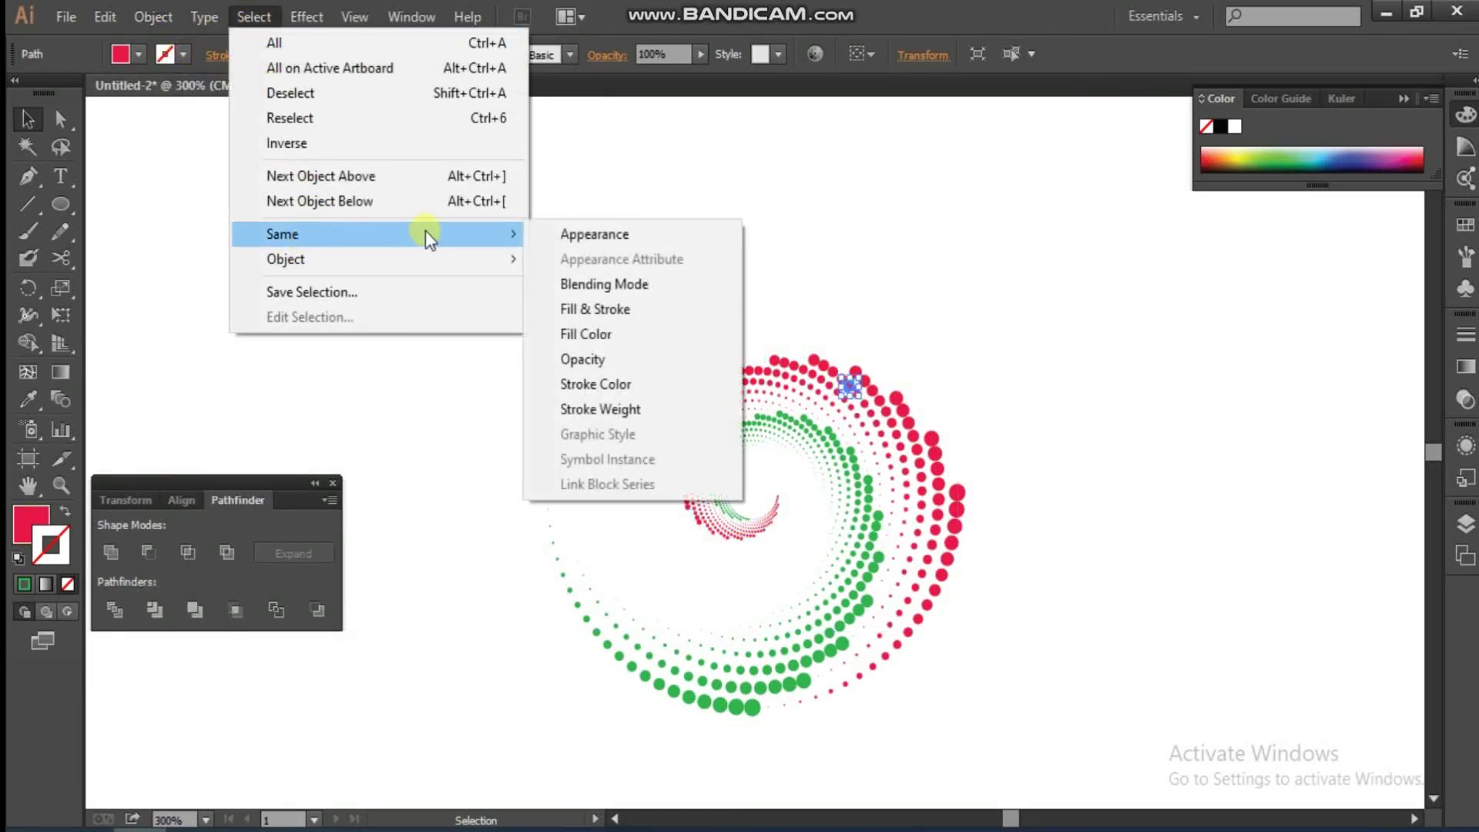
{"action": "left_click", "coordinate": [585, 336]}
{"action": "key", "text": "ctrl+g"}
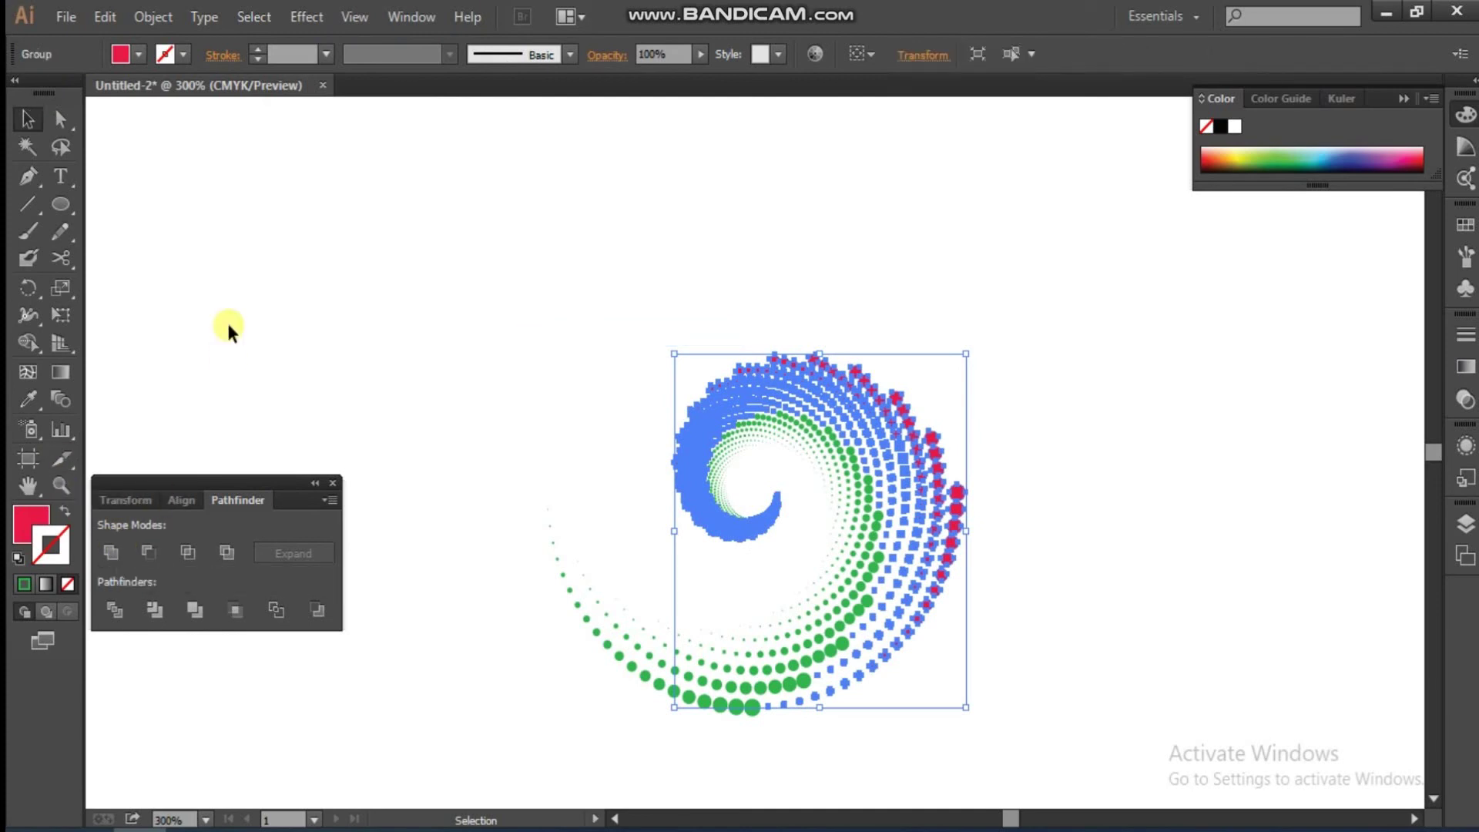
Step: Hide the grouped red dots
{"action": "left_click", "coordinate": [151, 17]}
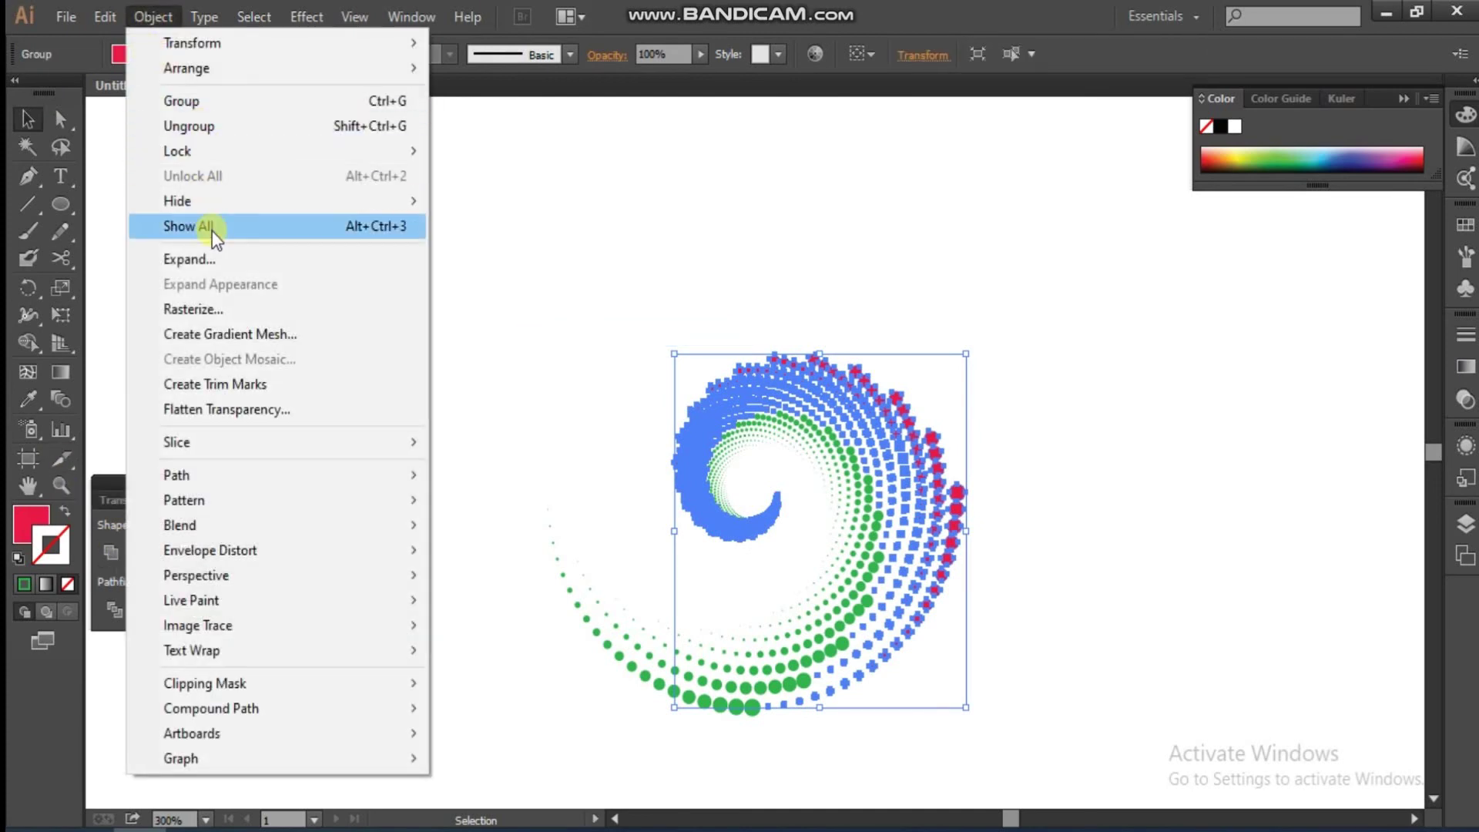
{"action": "mouse_move", "coordinate": [372, 207]}
{"action": "left_click", "coordinate": [449, 202]}
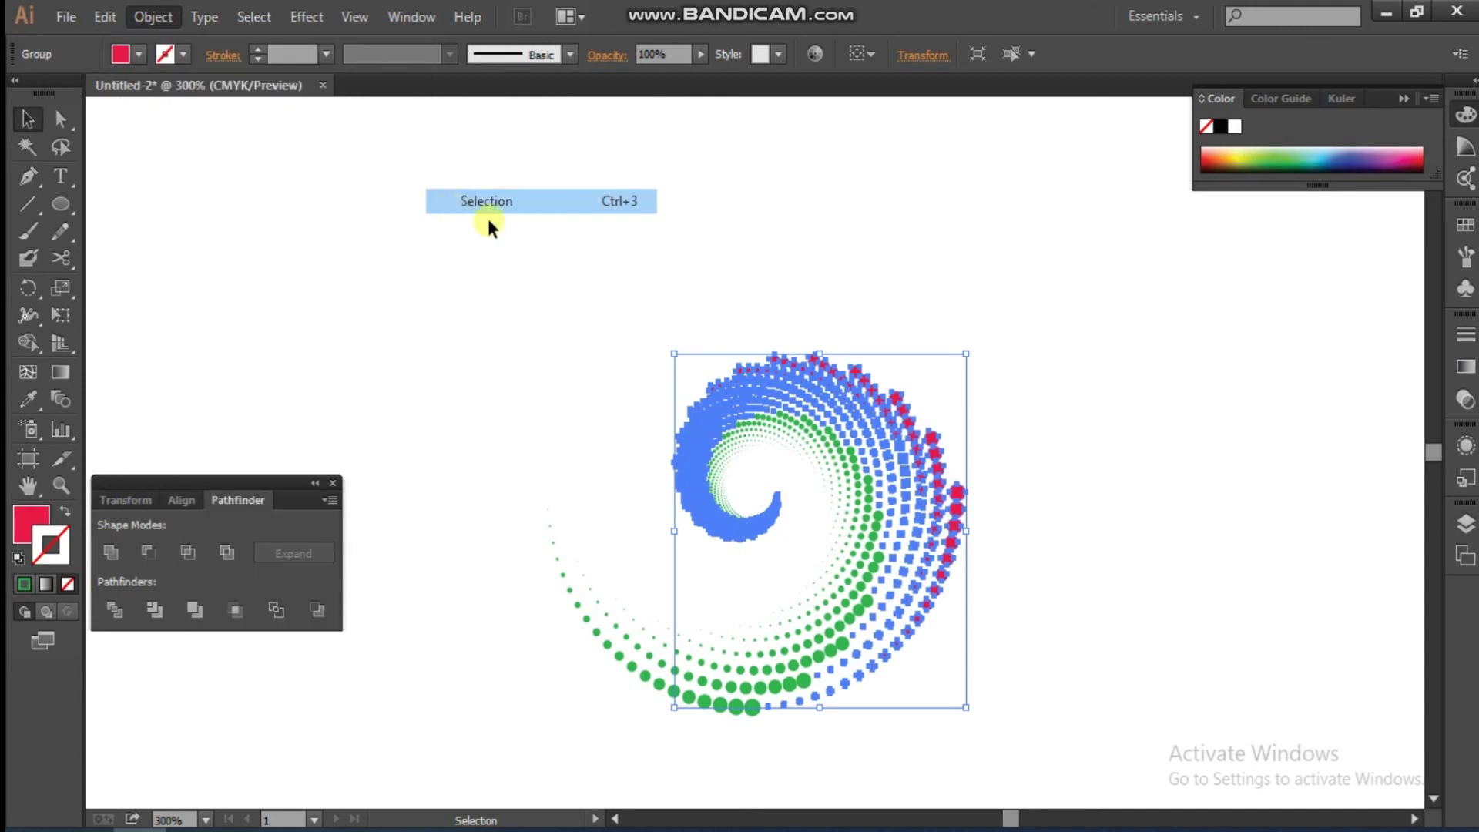
Step: Select all green dots by their shared fill color and unite them into one group
{"action": "left_click", "coordinate": [797, 431]}
{"action": "left_click", "coordinate": [268, 15]}
{"action": "mouse_move", "coordinate": [299, 232]}
{"action": "left_click", "coordinate": [607, 333]}
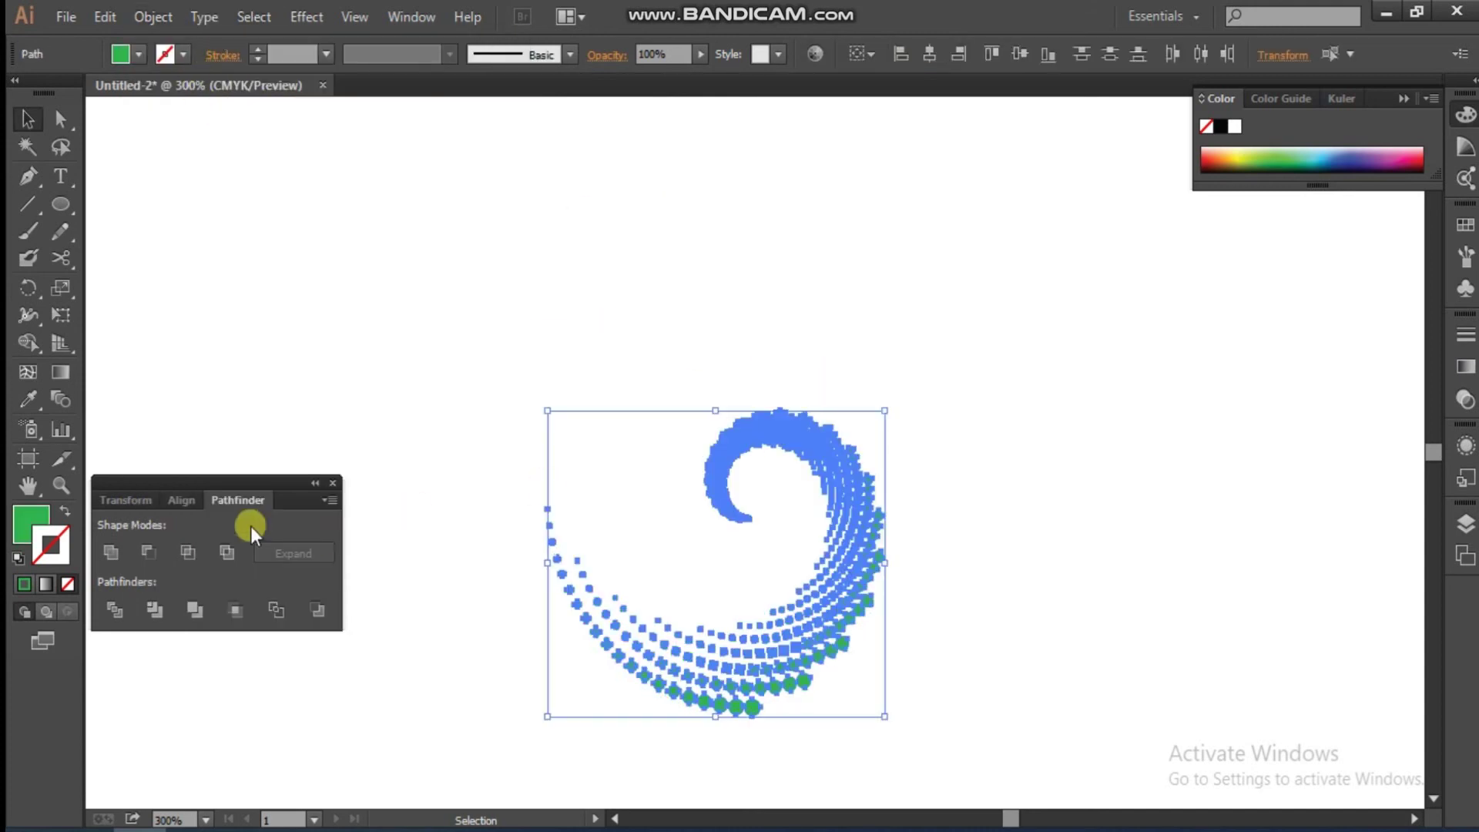
{"action": "left_click", "coordinate": [114, 550]}
Step: Hide the united green dots
{"action": "left_click", "coordinate": [141, 11]}
{"action": "mouse_move", "coordinate": [298, 200]}
{"action": "left_click", "coordinate": [488, 201]}
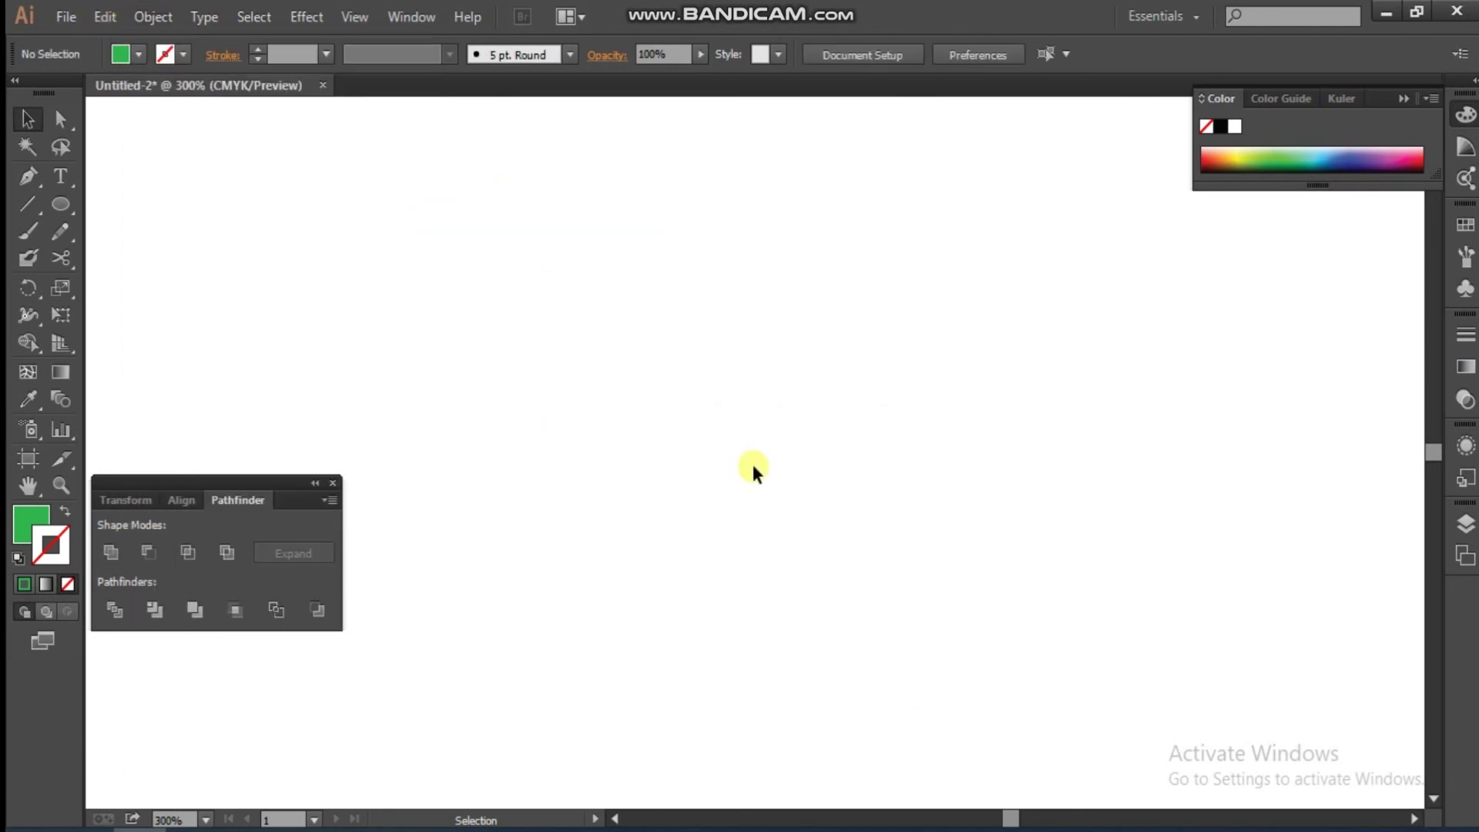
Step: Show all the hidden dot groups again
{"action": "key", "text": "ctrl+minus"}
{"action": "key", "text": "ctrl+minus"}
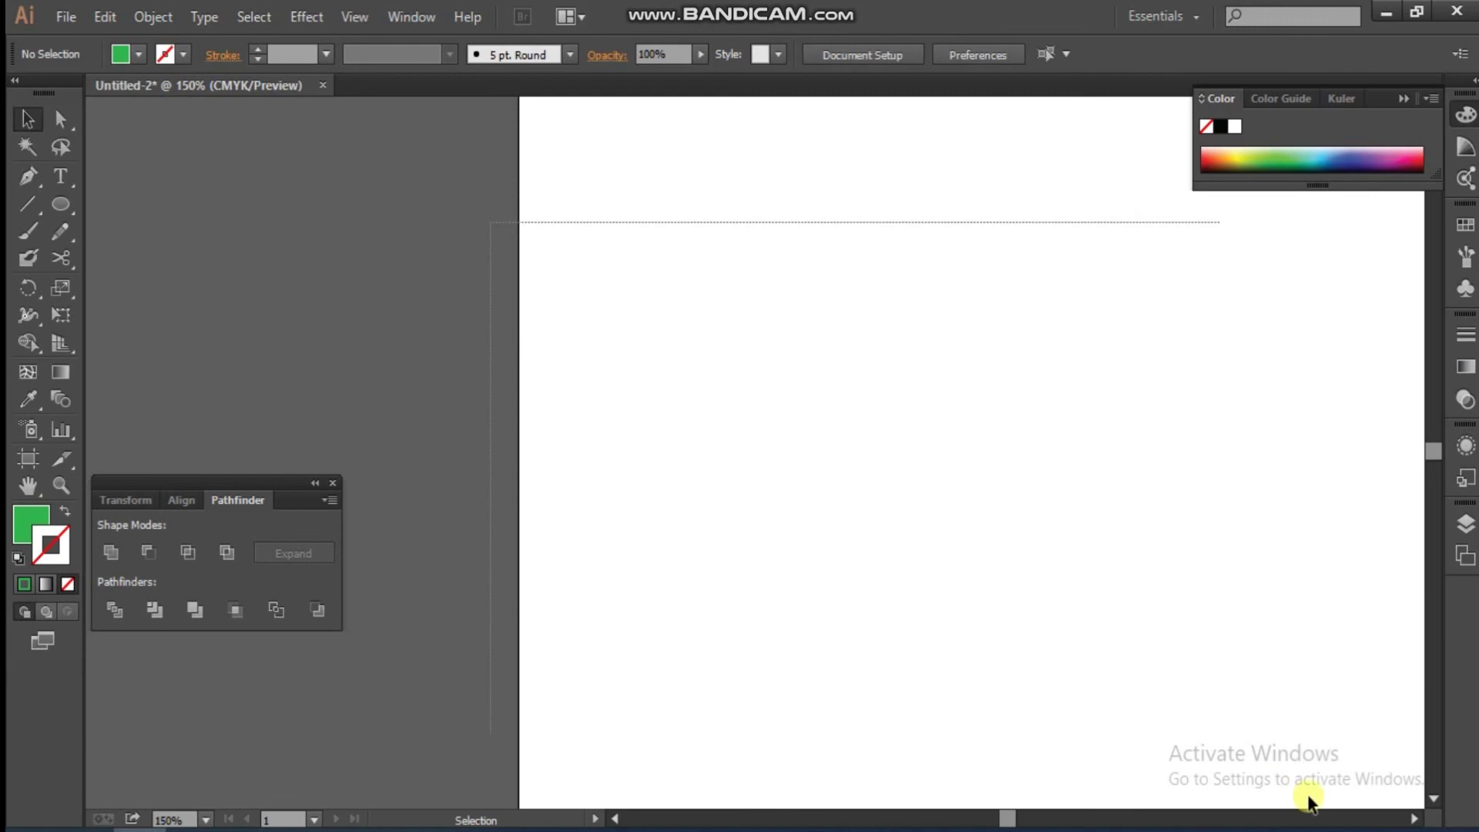
{"action": "left_click", "coordinate": [206, 12]}
{"action": "mouse_move", "coordinate": [151, 16]}
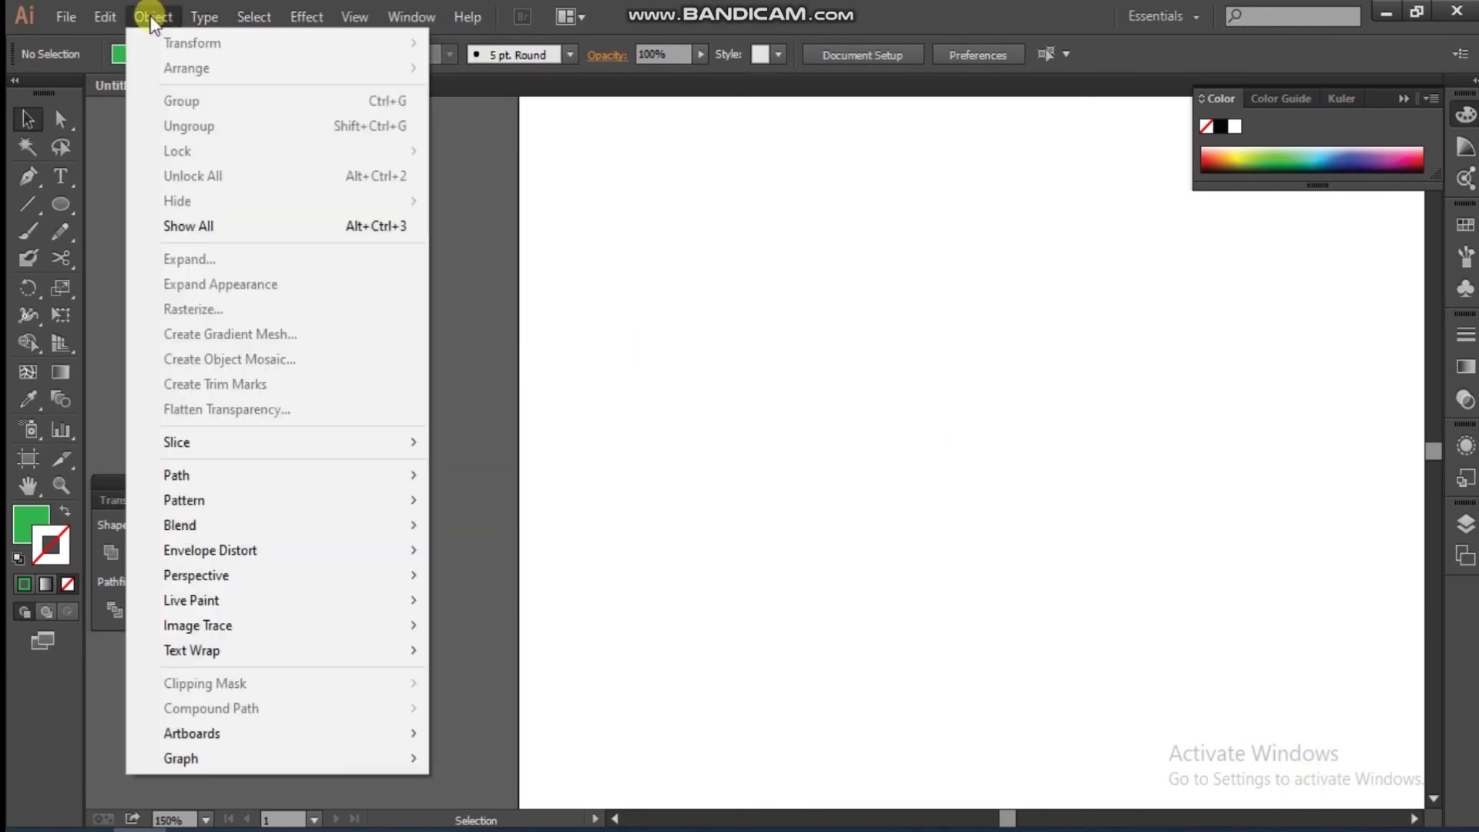
{"action": "left_click", "coordinate": [200, 225]}
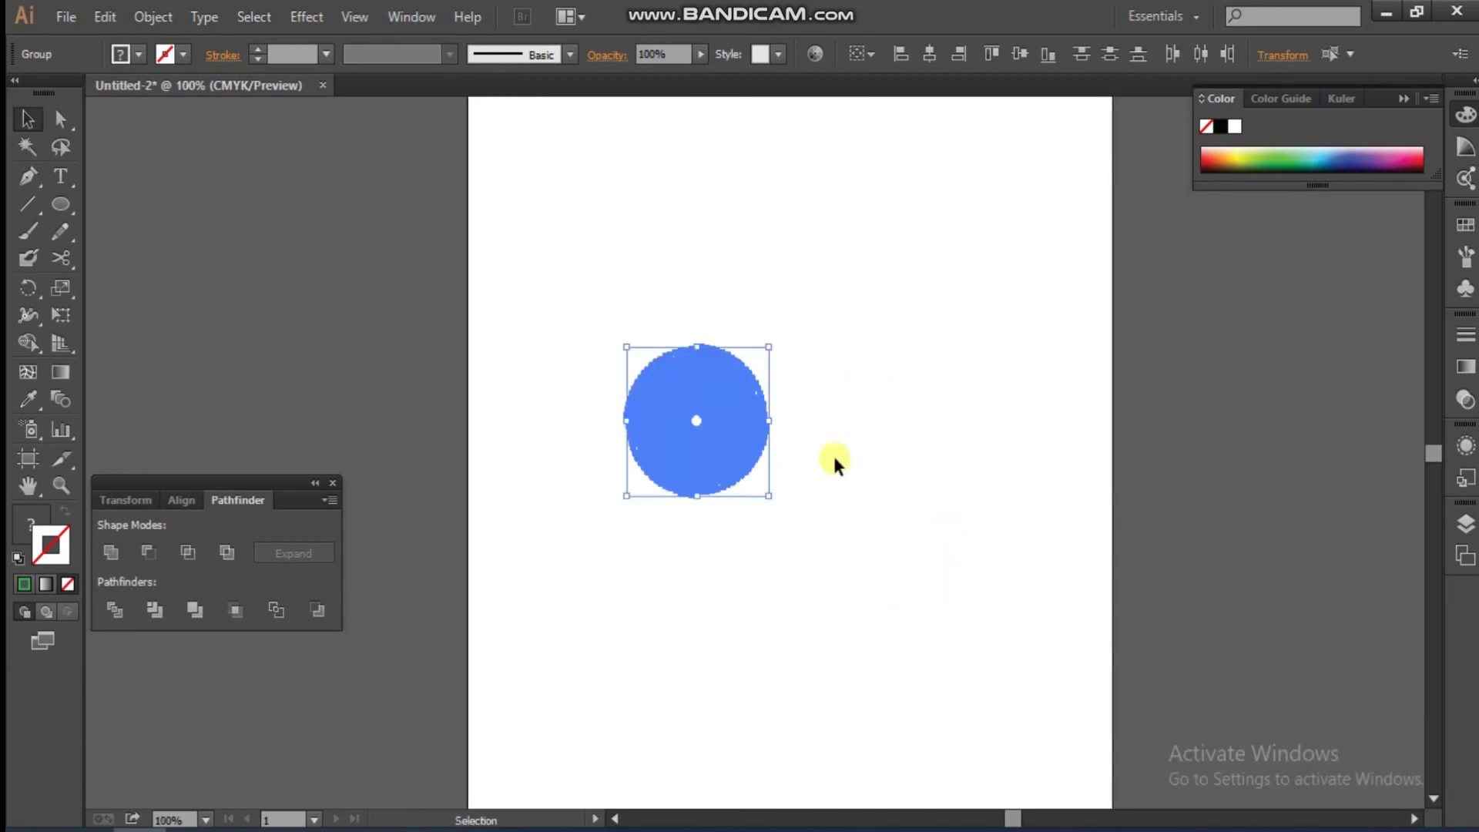
Step: Enlarge the whole four-color spiral, move it to the horizontal middle of the artboard, and deselect it
{"action": "left_click_drag", "start_coordinate": [769, 419], "coordinate": [865, 320]}
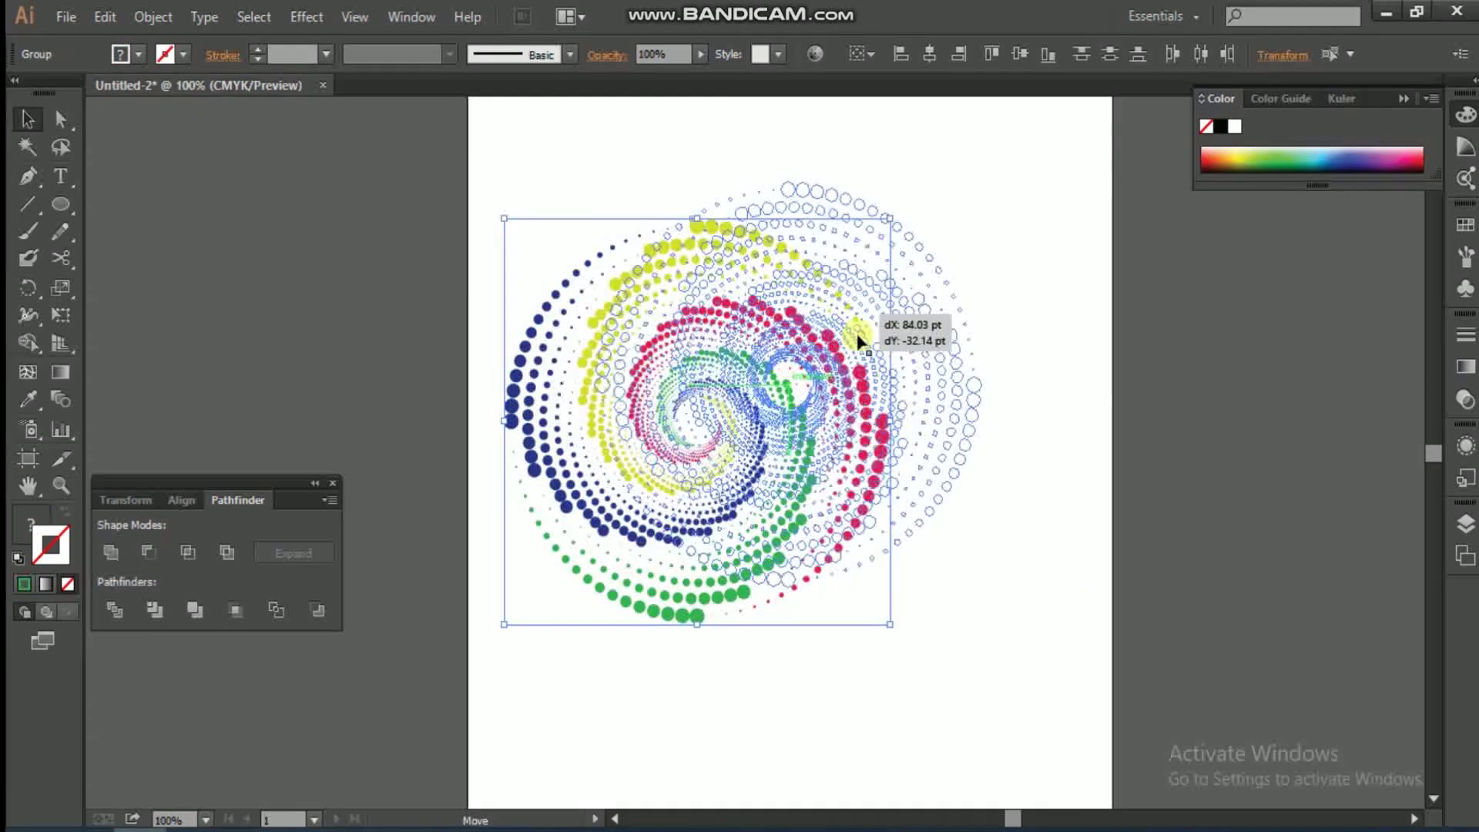
{"action": "left_click", "coordinate": [462, 320]}
{"action": "scroll", "coordinate": [963, 593], "scroll_direction": "up", "scroll_amount": 5}
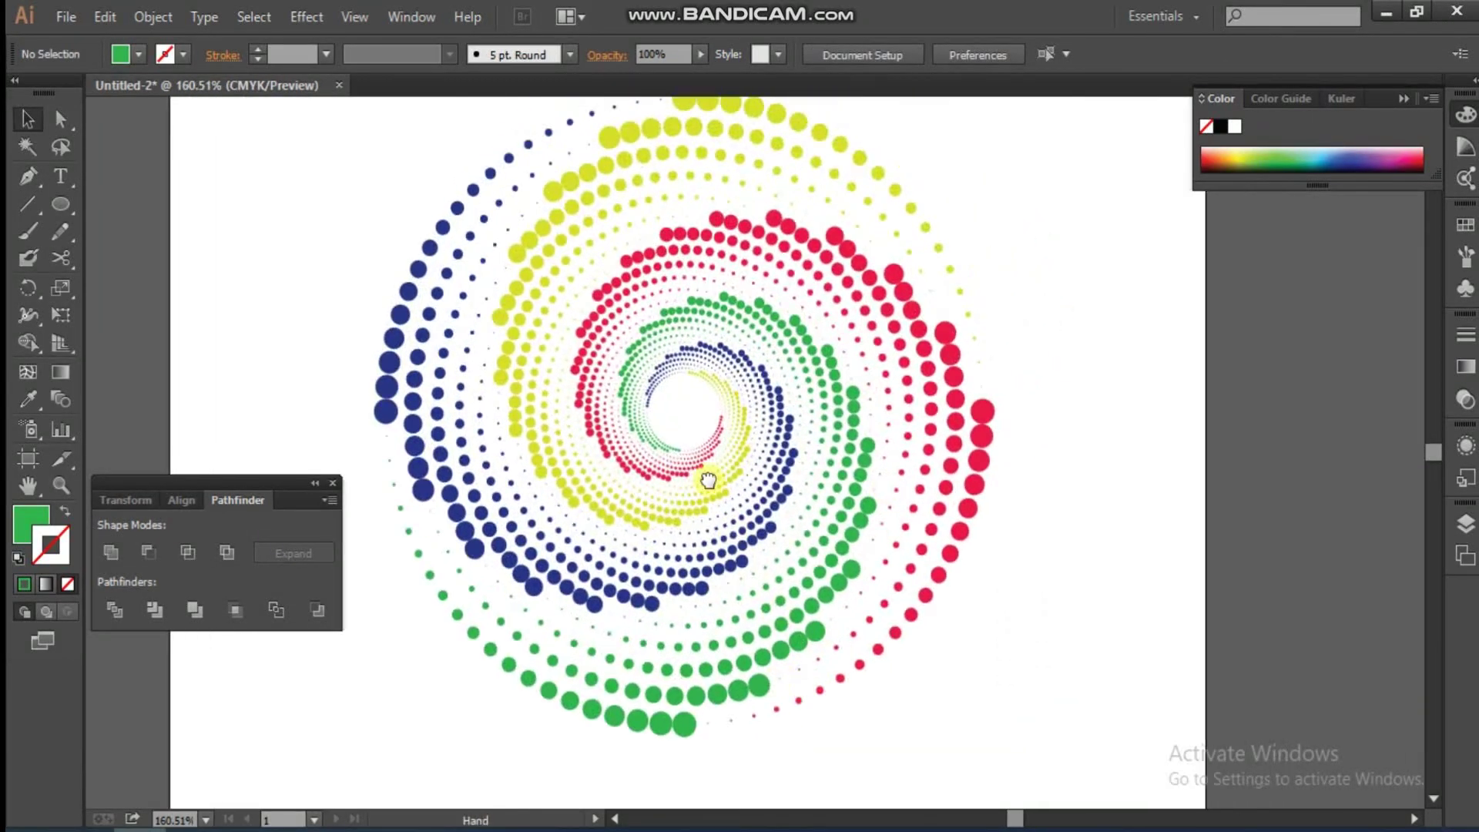
{"action": "left_click_drag", "start_coordinate": [621, 609], "coordinate": [530, 661]}
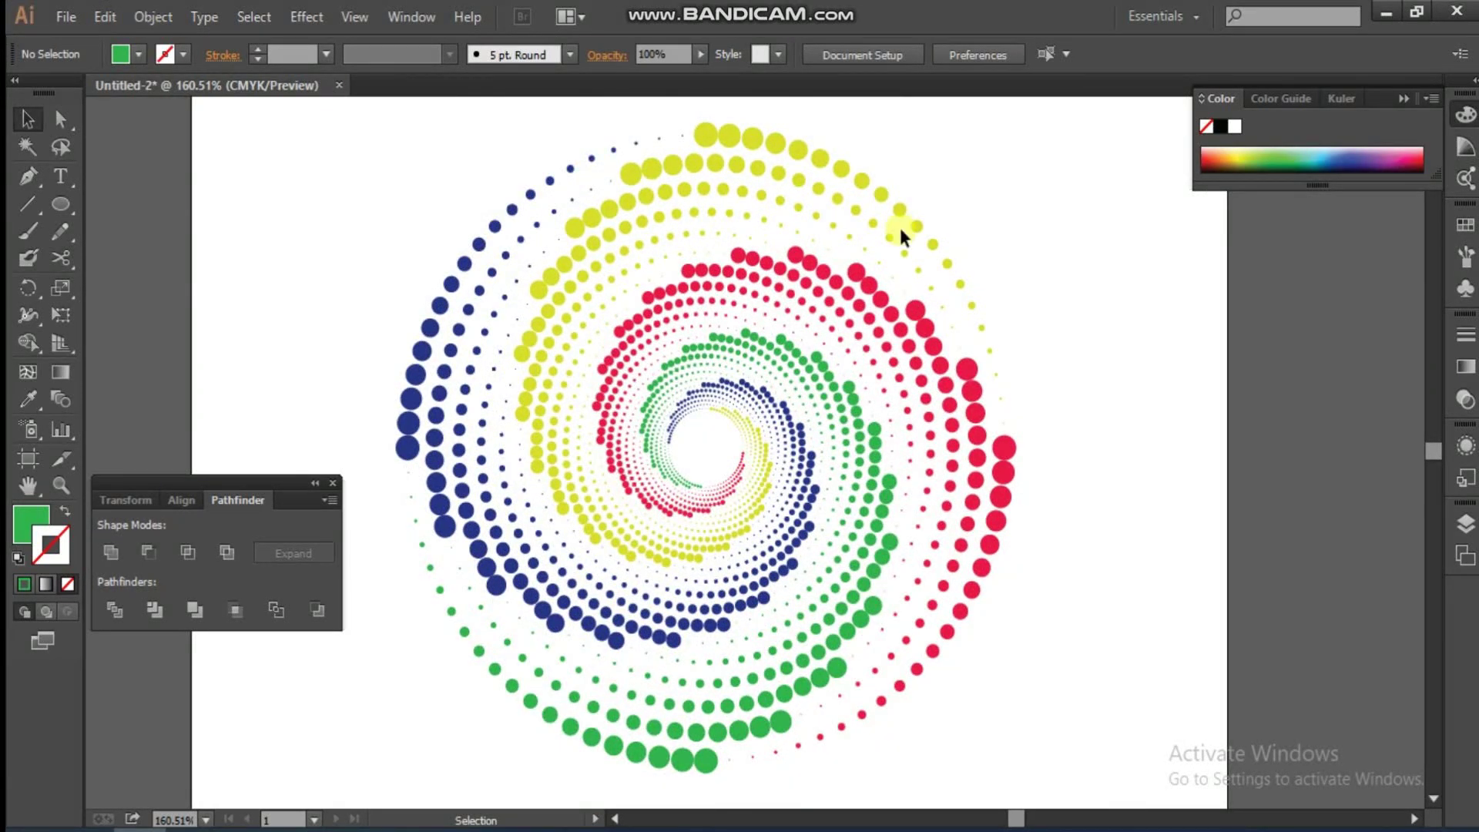
Step: Check the grouping of the yellow-green and red dots by selecting each color in turn
{"action": "left_click", "coordinate": [698, 136]}
{"action": "left_click", "coordinate": [947, 320]}
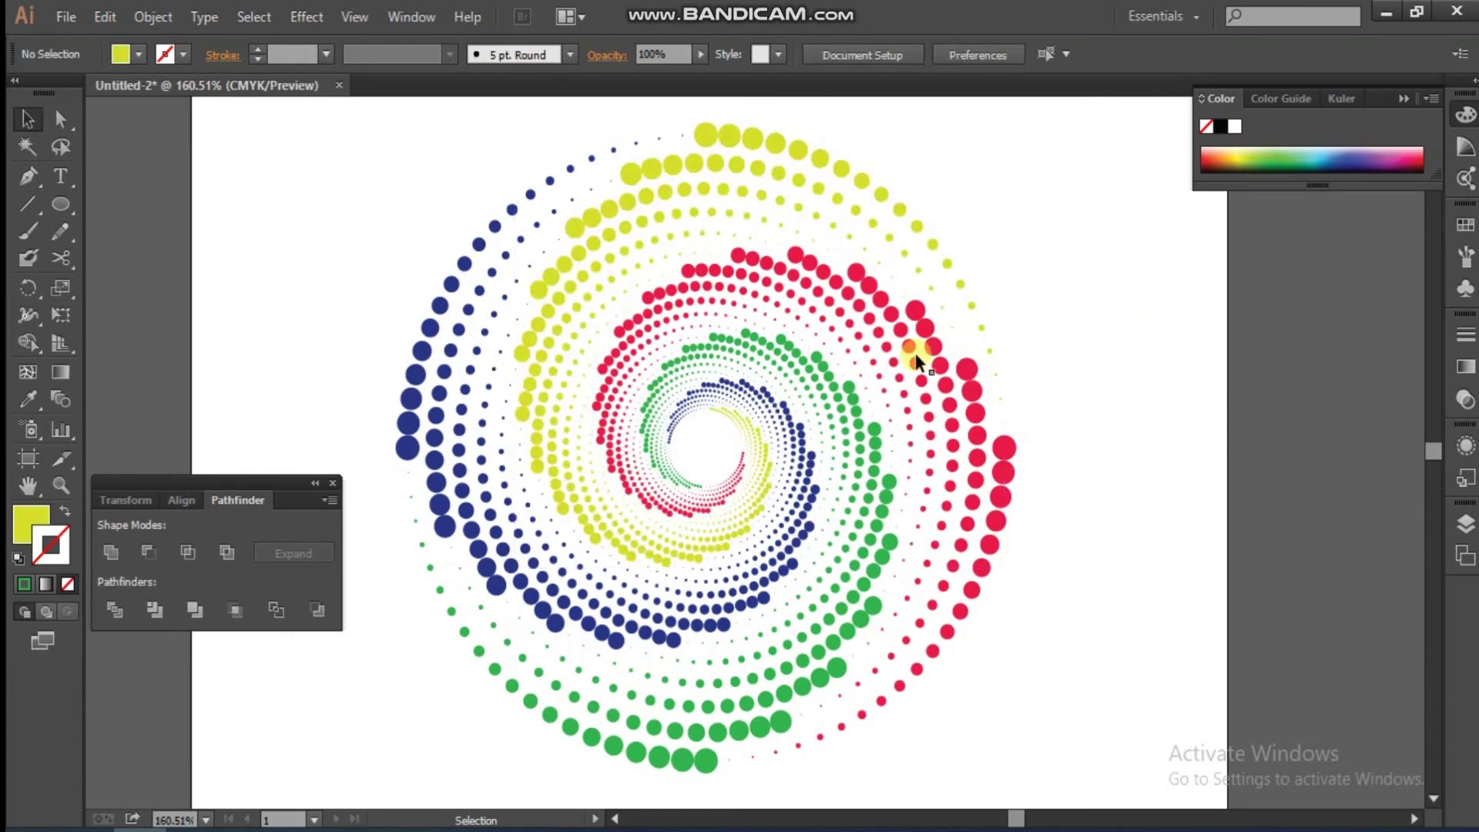